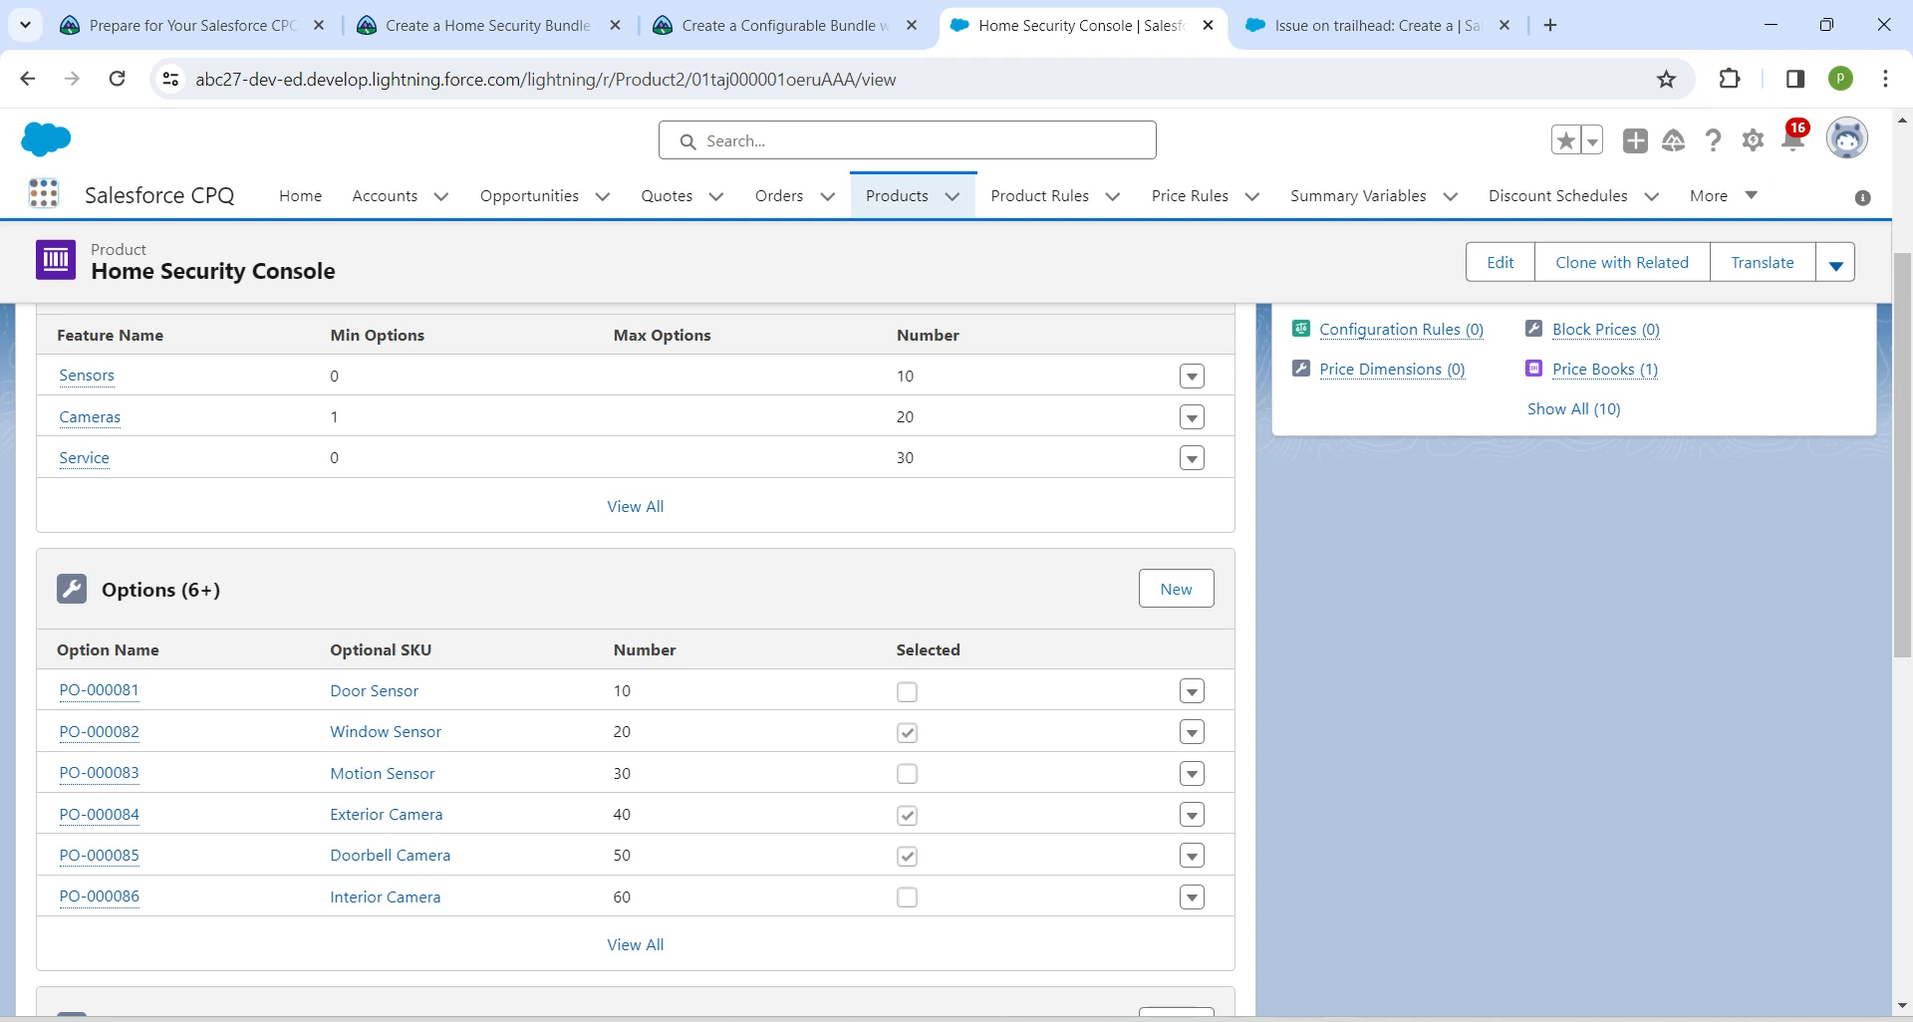
Step: Open the Product Rules list in the Salesforce CPQ app, block the notification request, and start a new product rule
click(44, 195)
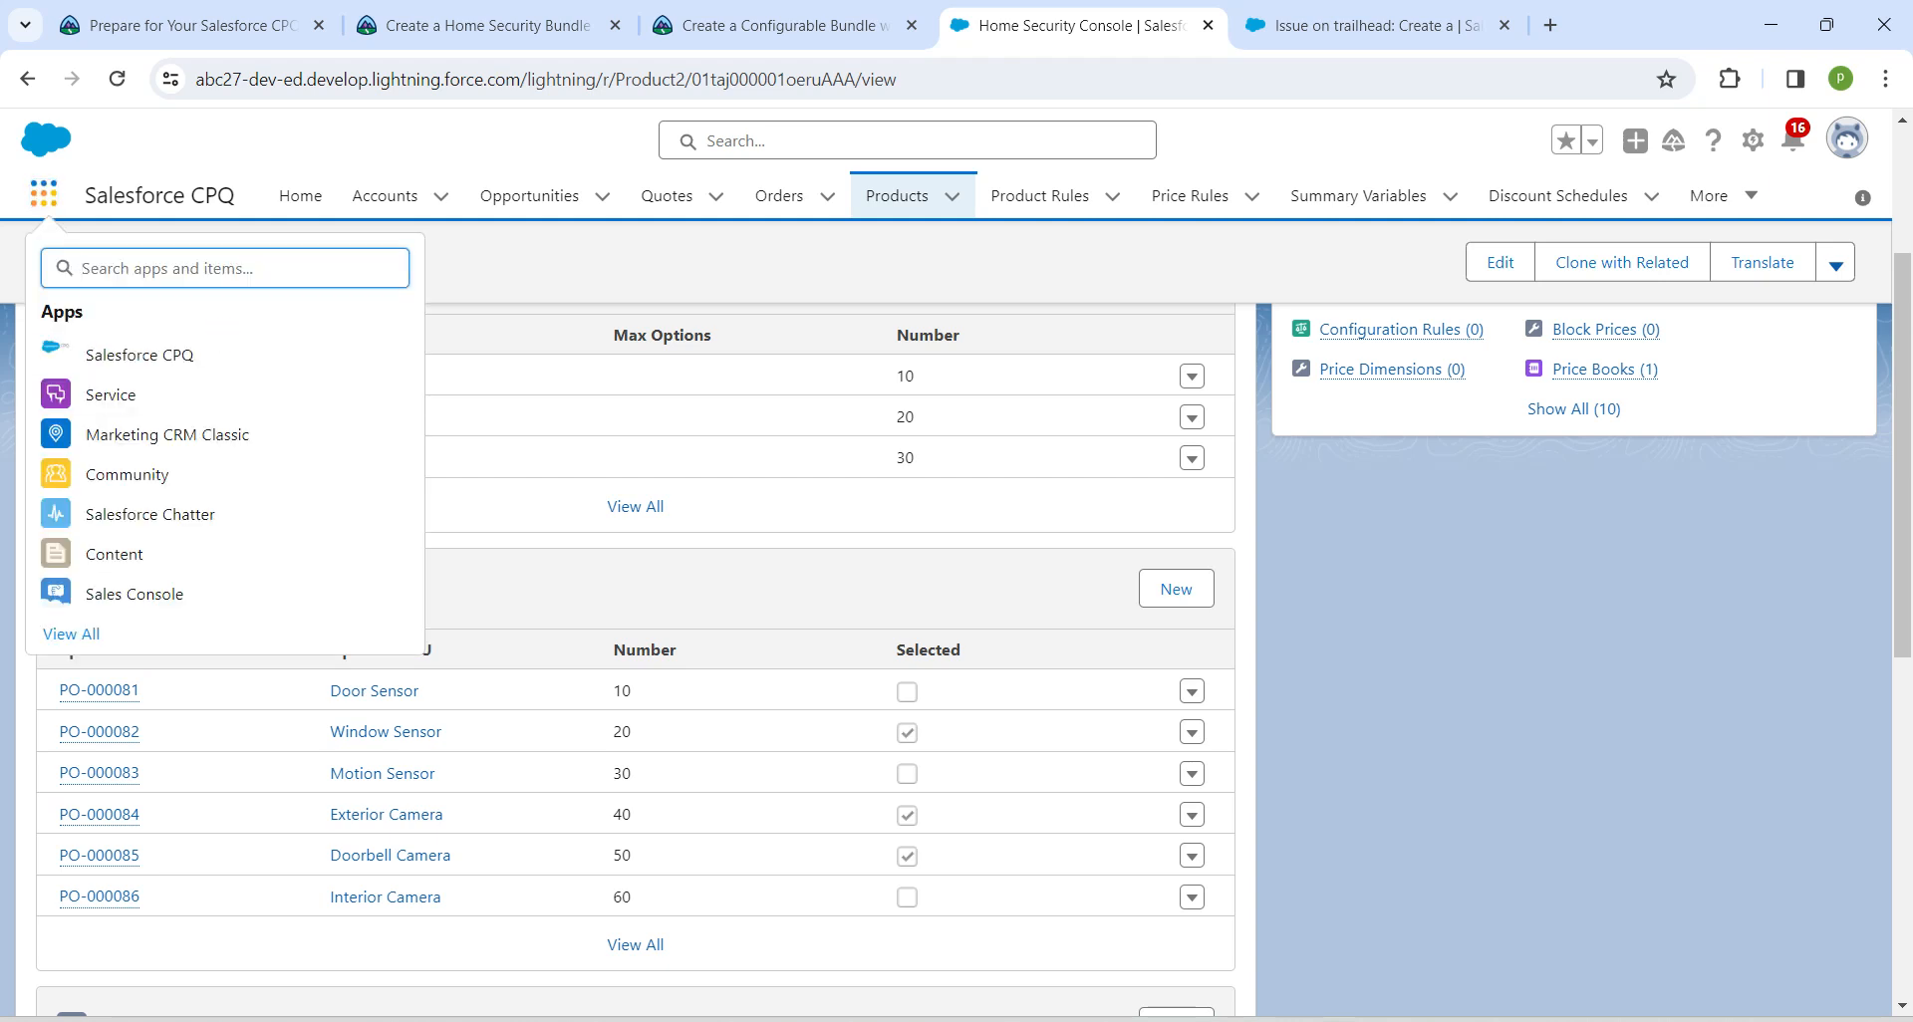
click(139, 355)
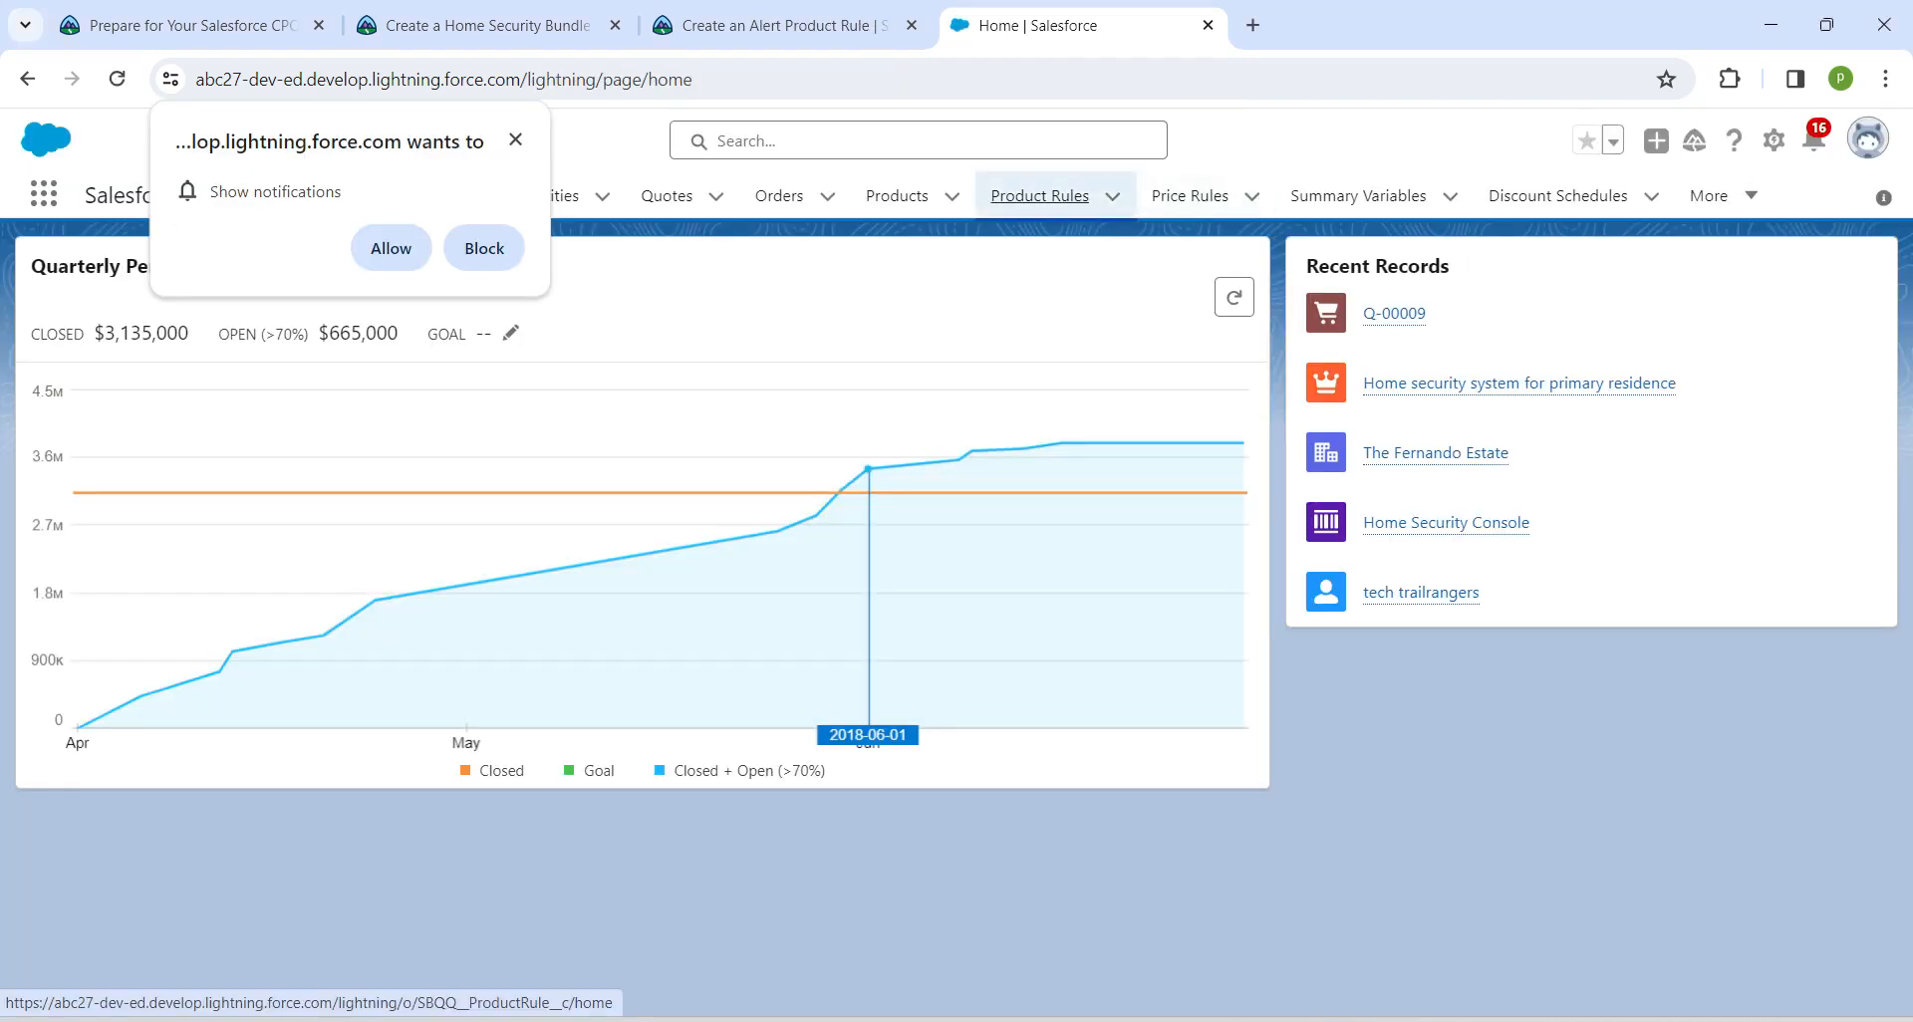
click(1039, 196)
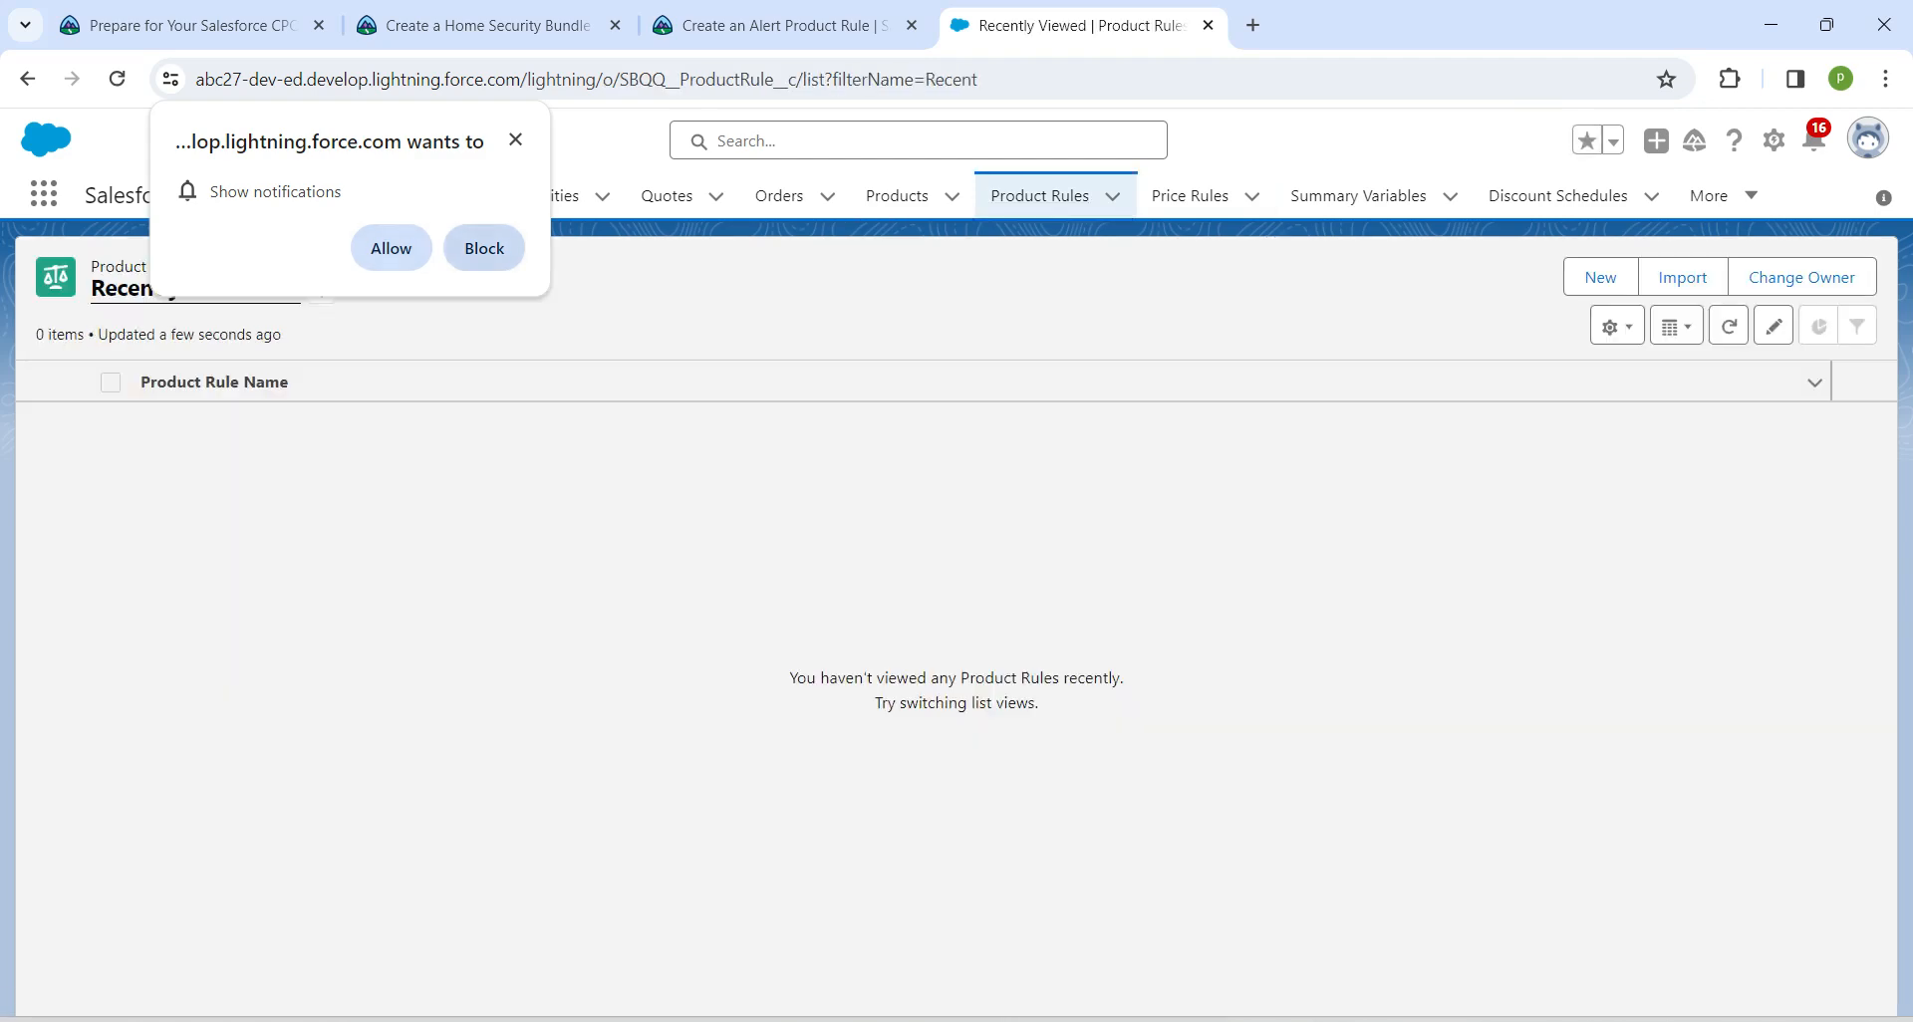
click(484, 249)
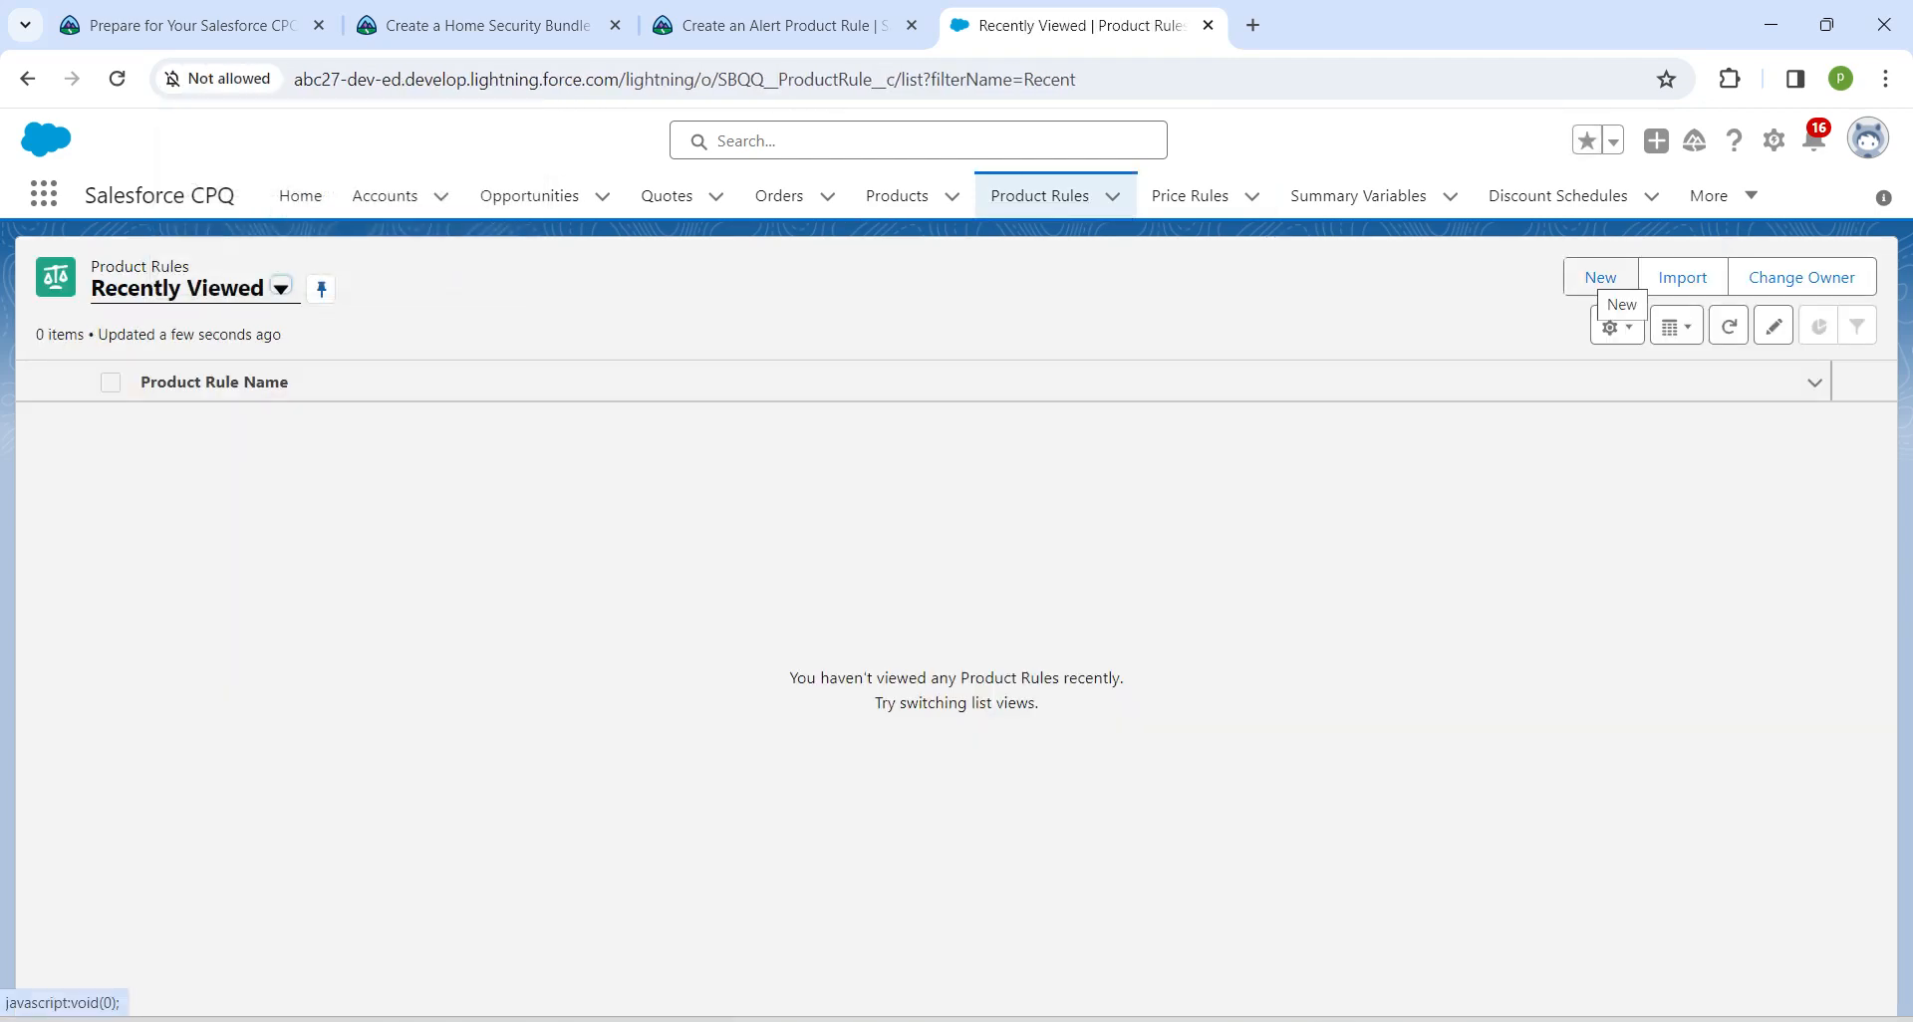
click(1600, 277)
Step: Copy the rule name from the Trailhead instructions and name the new product rule "Window Sensor Warning"
click(783, 26)
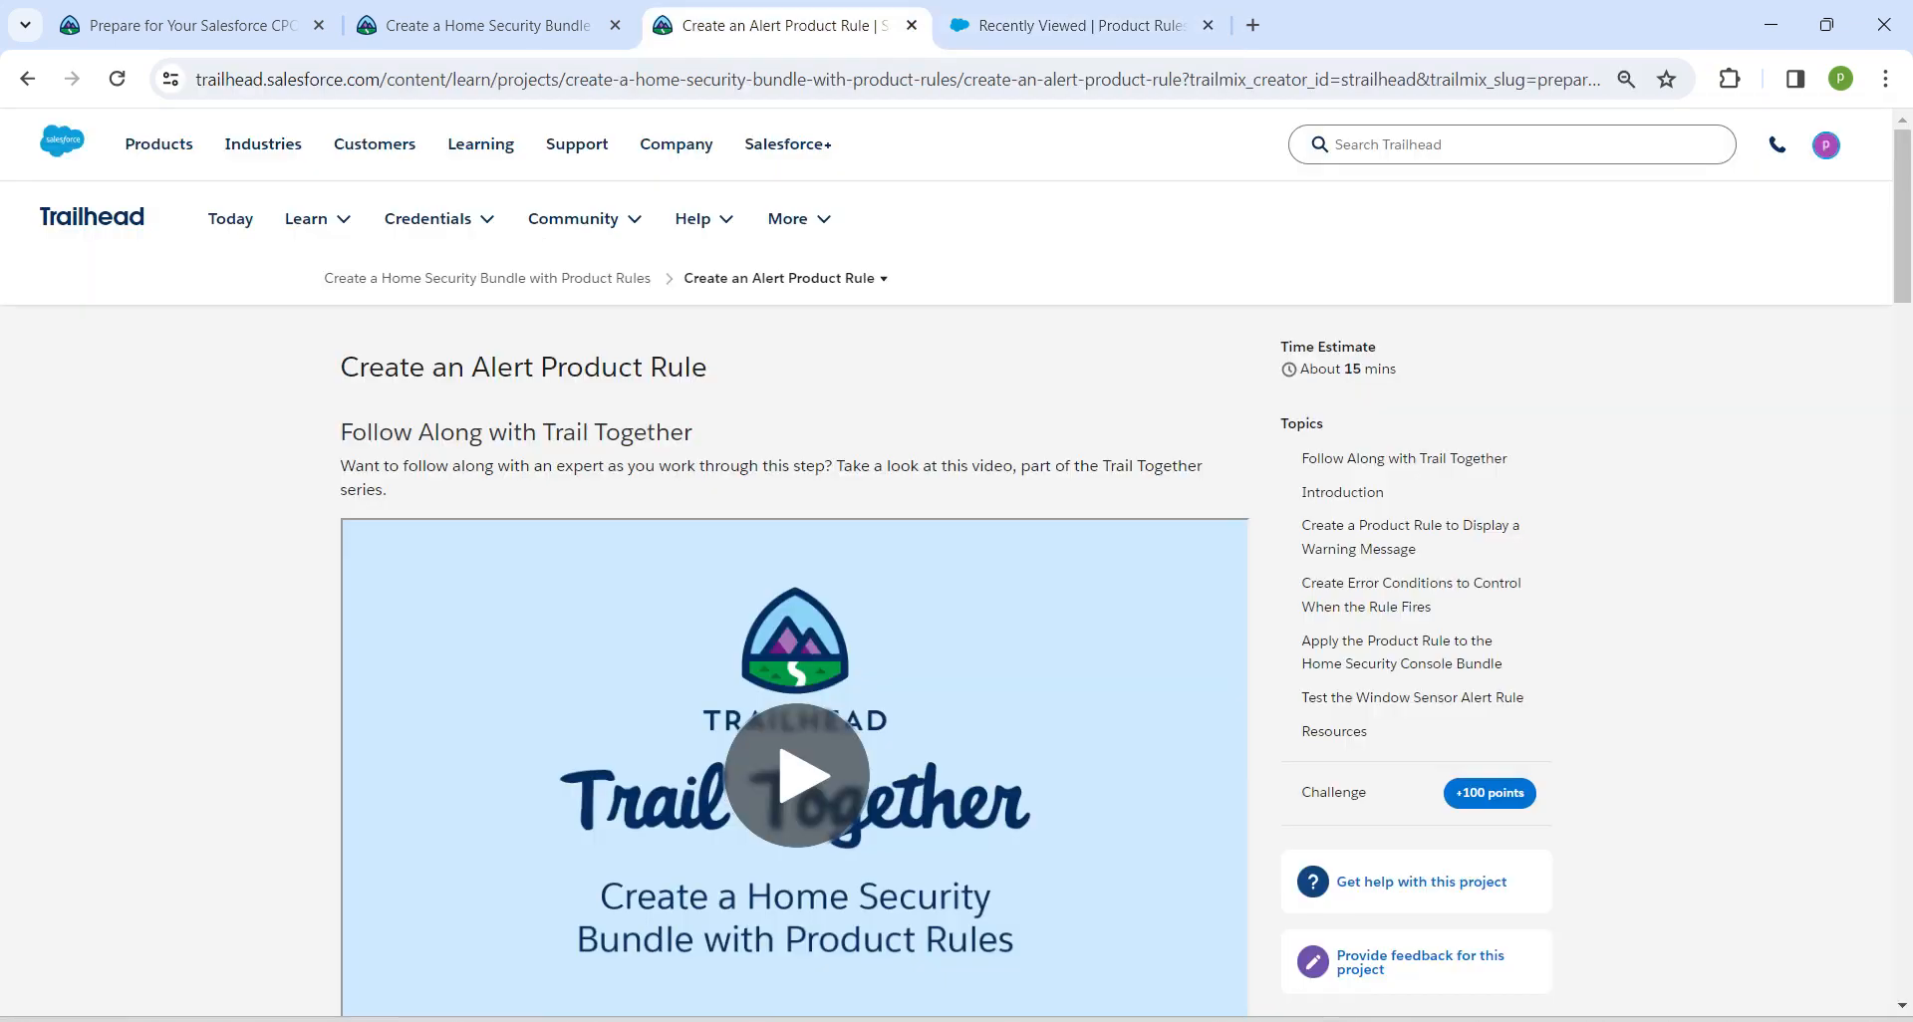
scroll(797, 637, down, 12)
scroll(797, 638, up, 1)
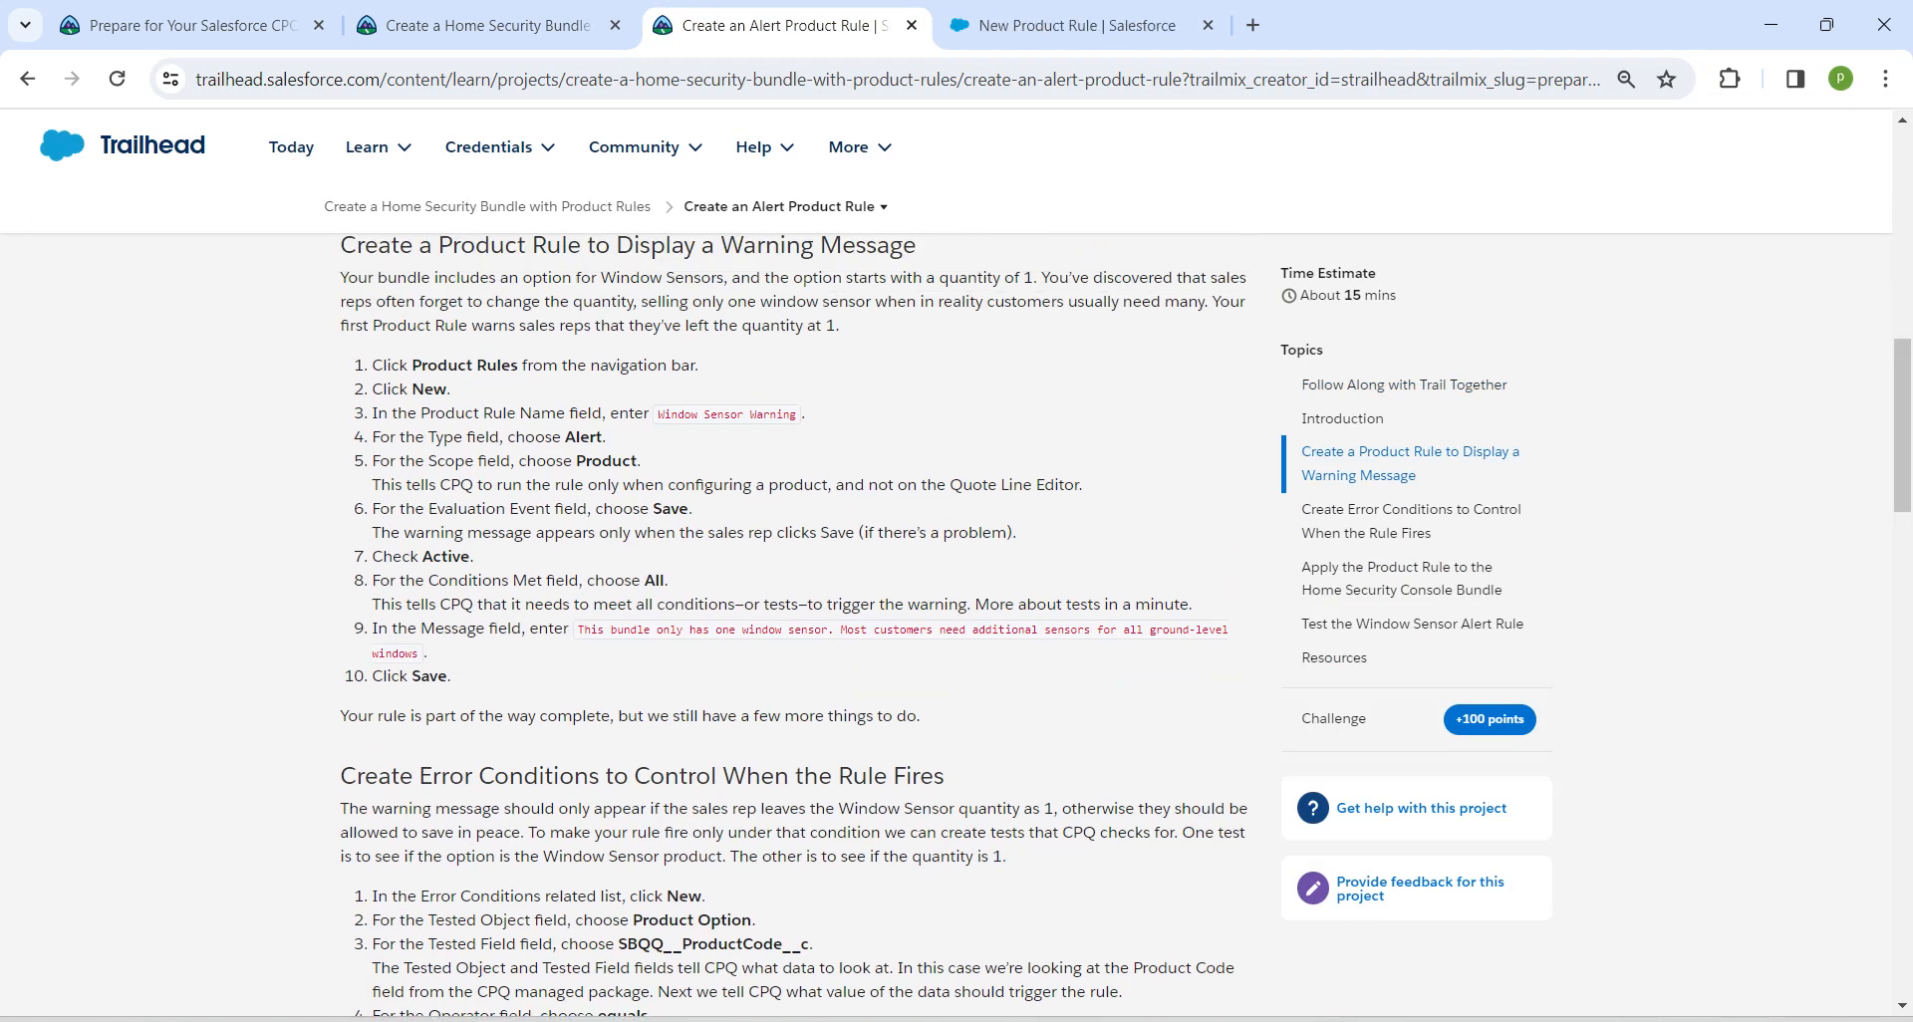
drag(657, 415, 798, 415)
key(ctrl+c)
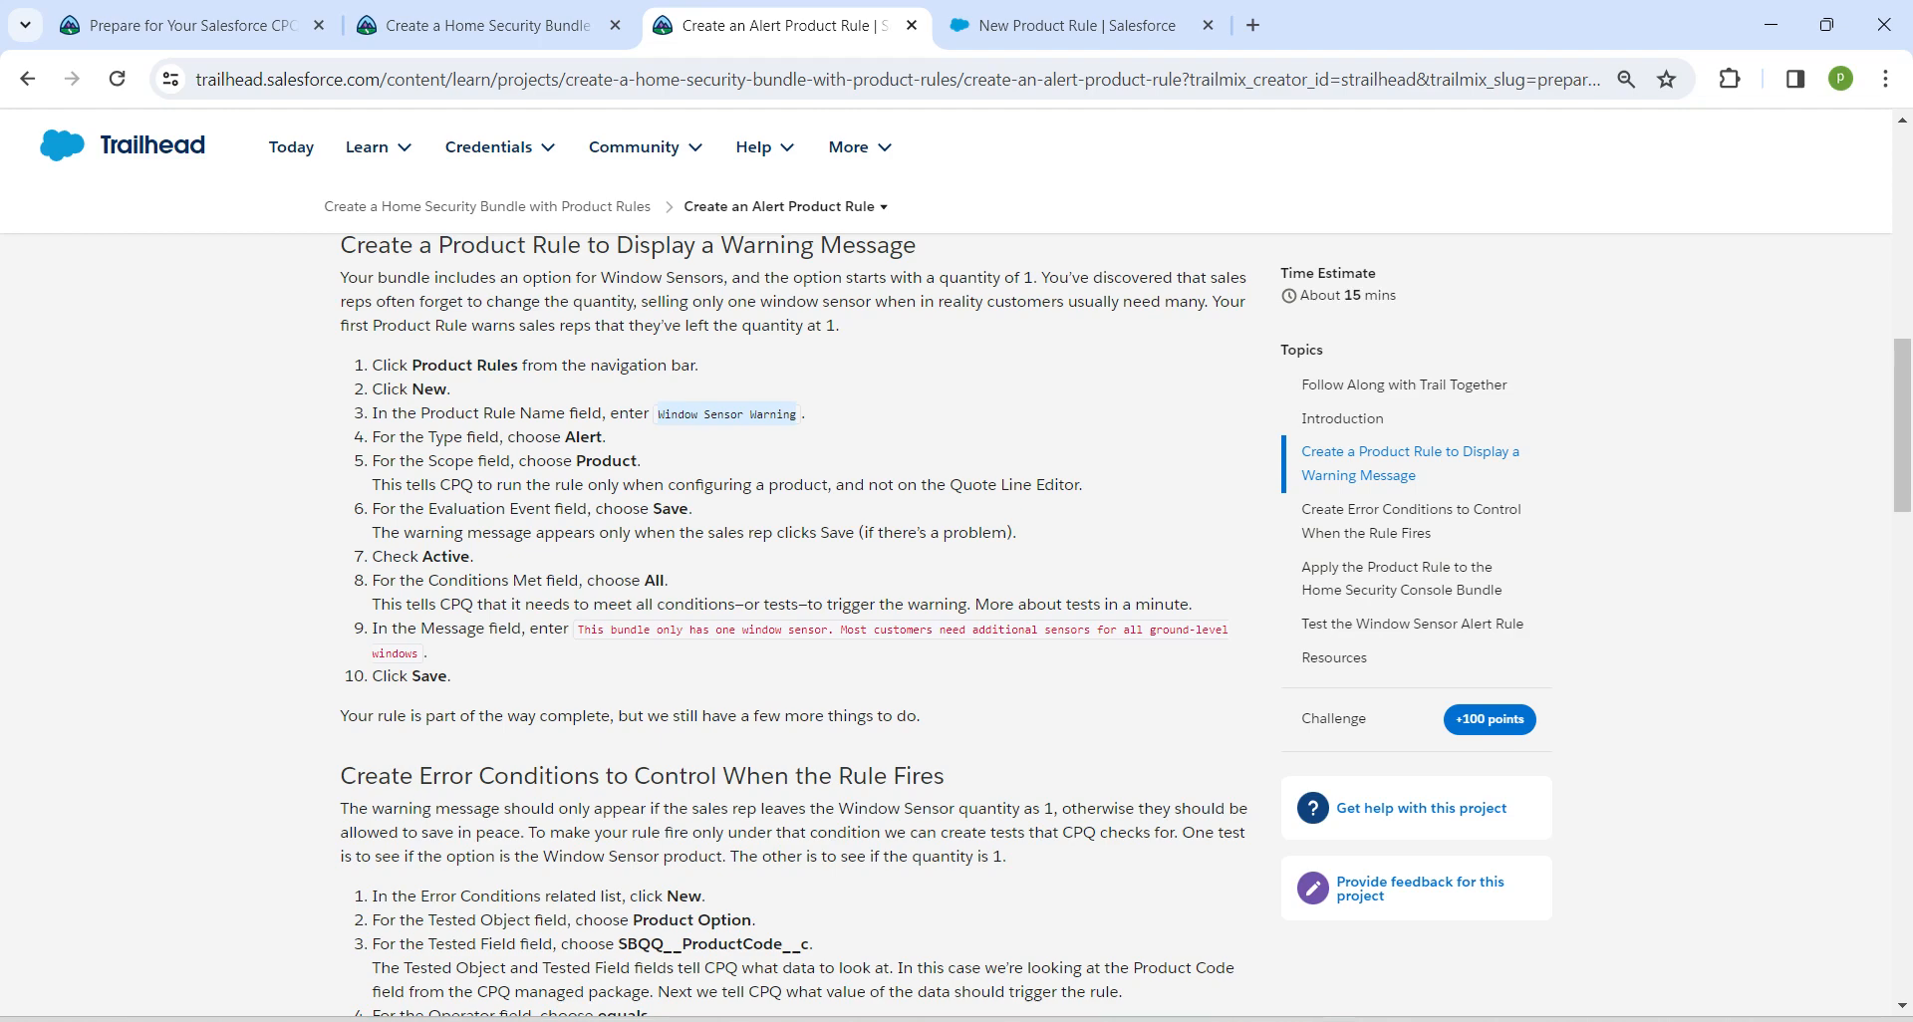
click(1077, 26)
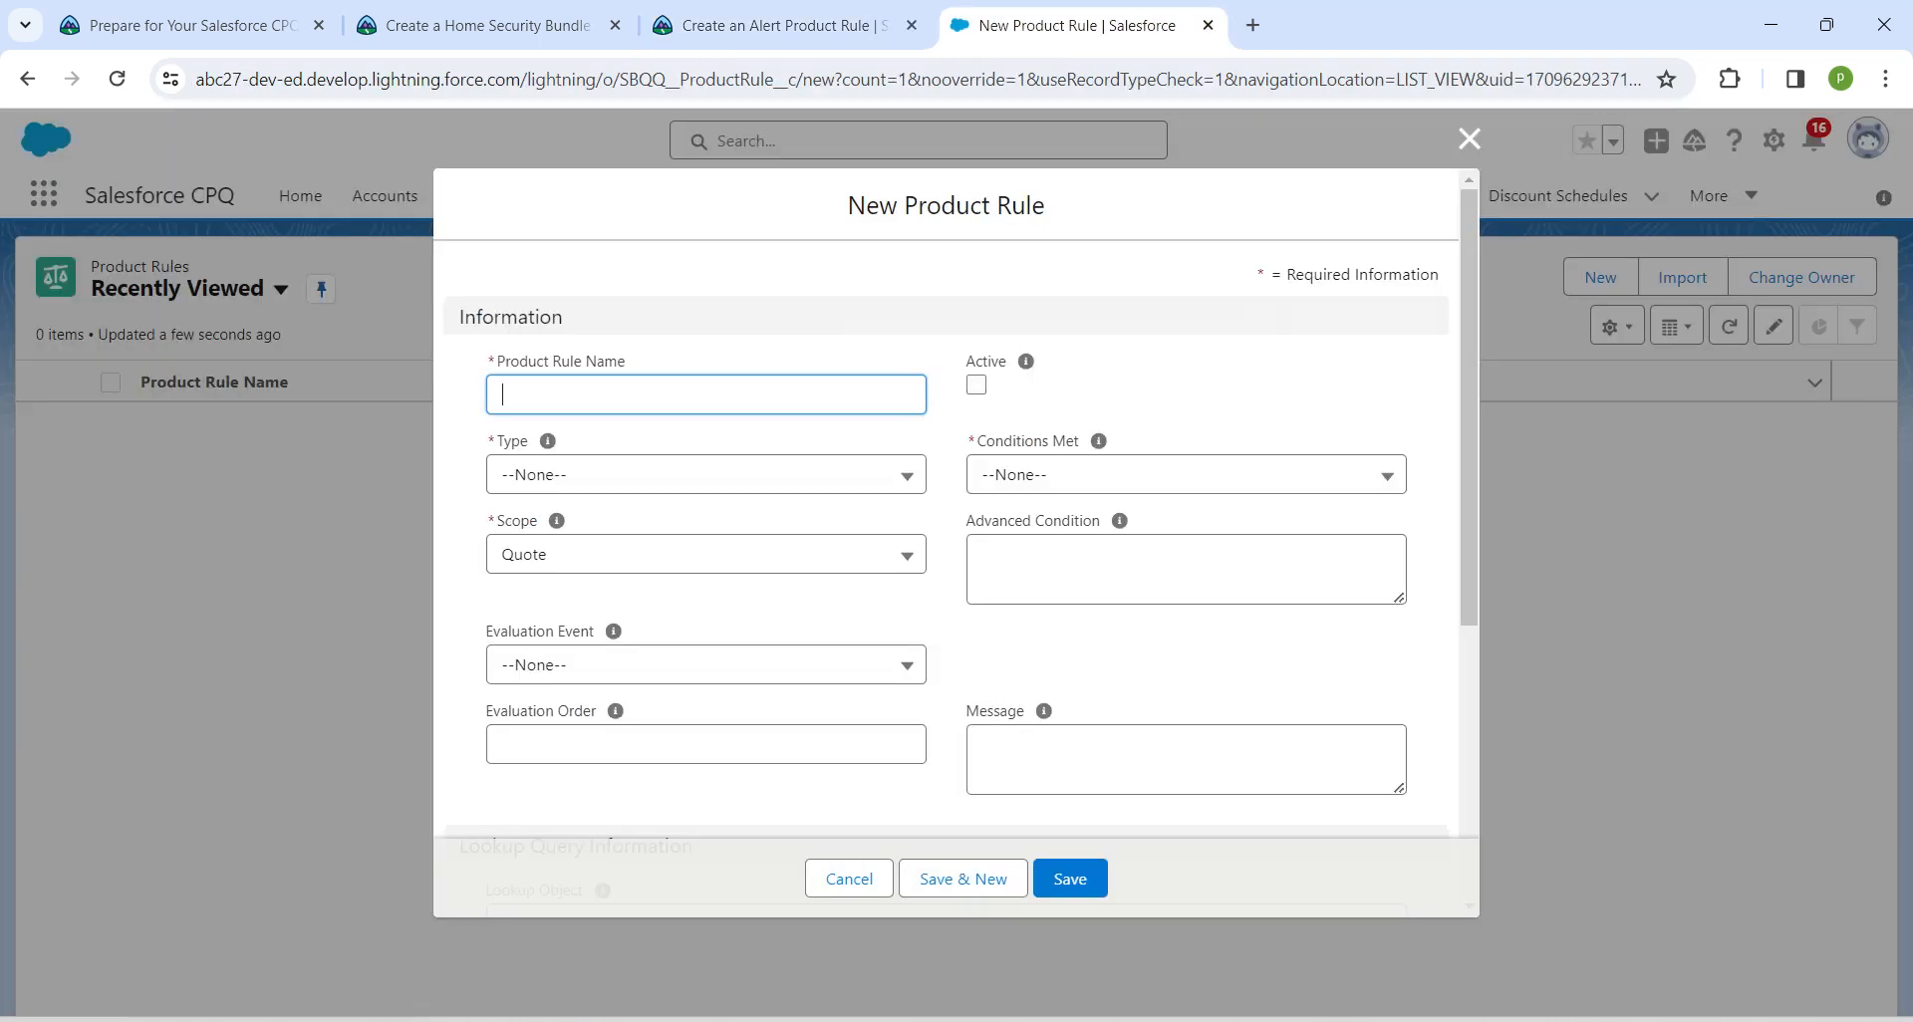
key(ctrl+v)
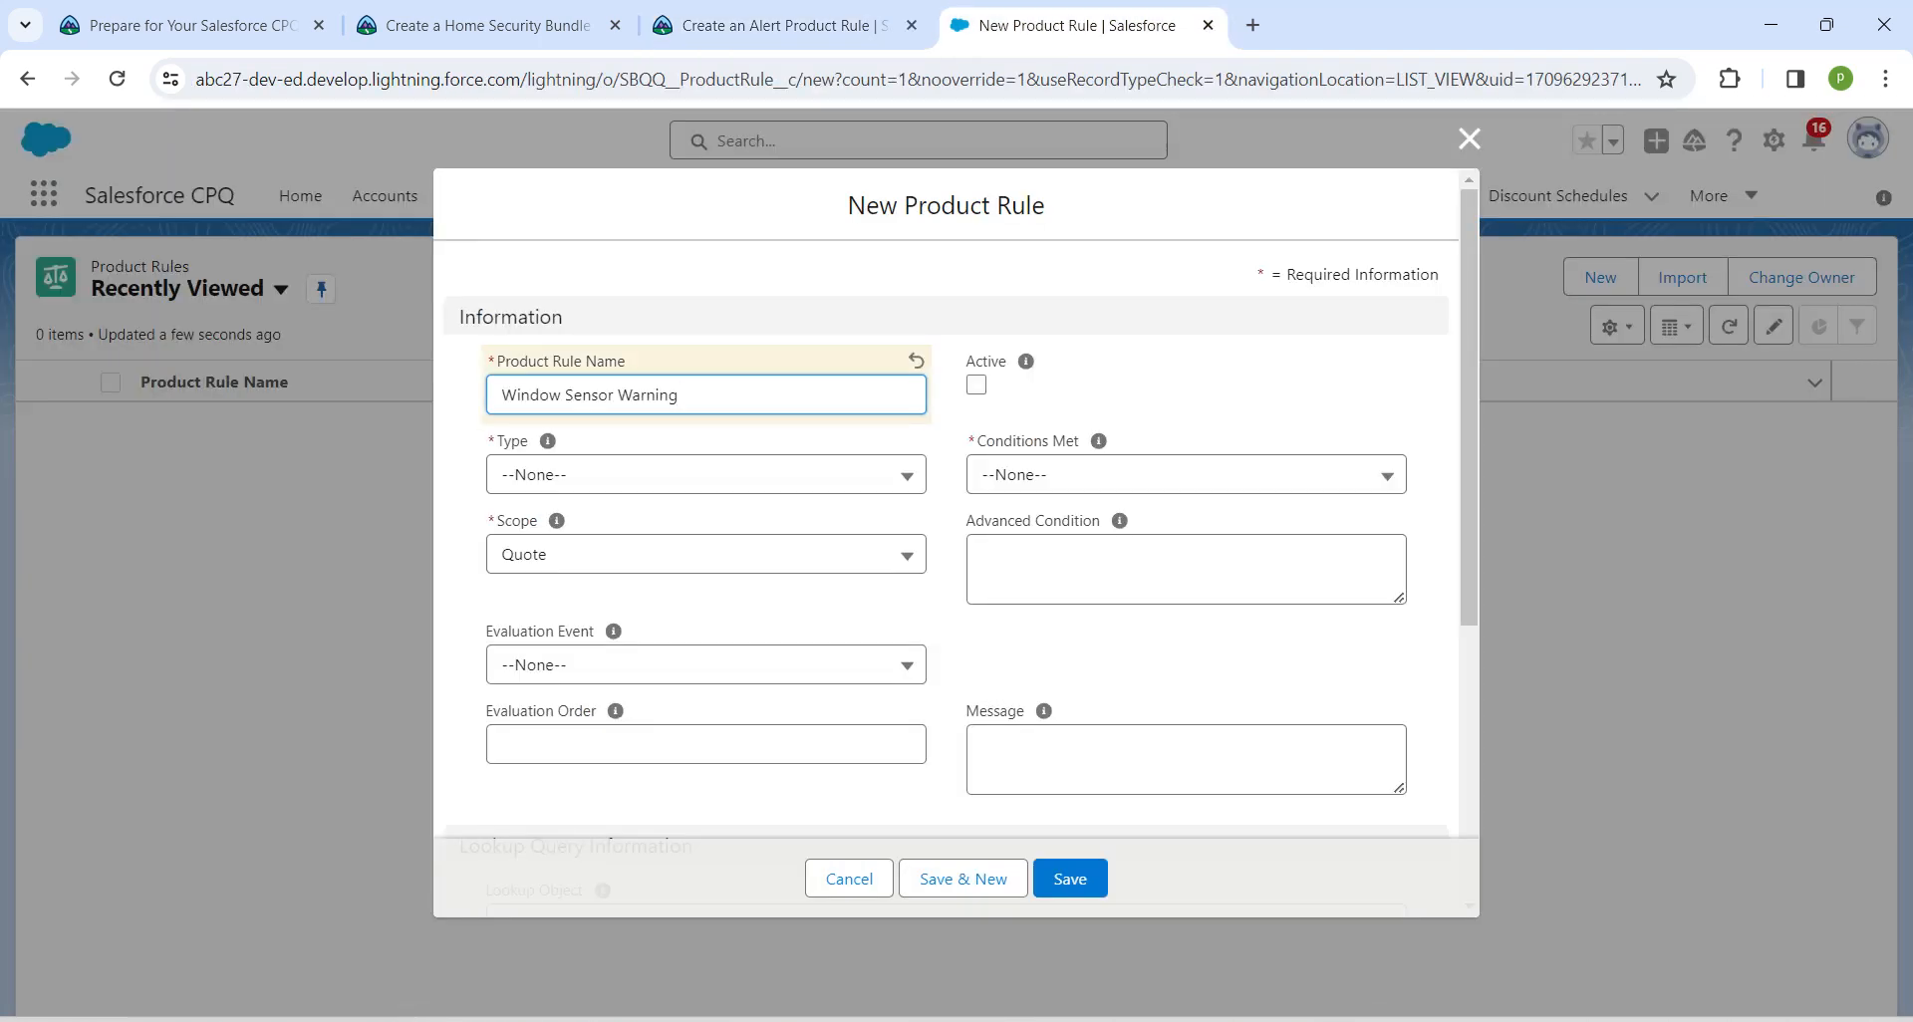
Step: Set the product rule's Type to Alert
key(Tab)
key(Down)
key(Down)
key(Down)
key(Down)
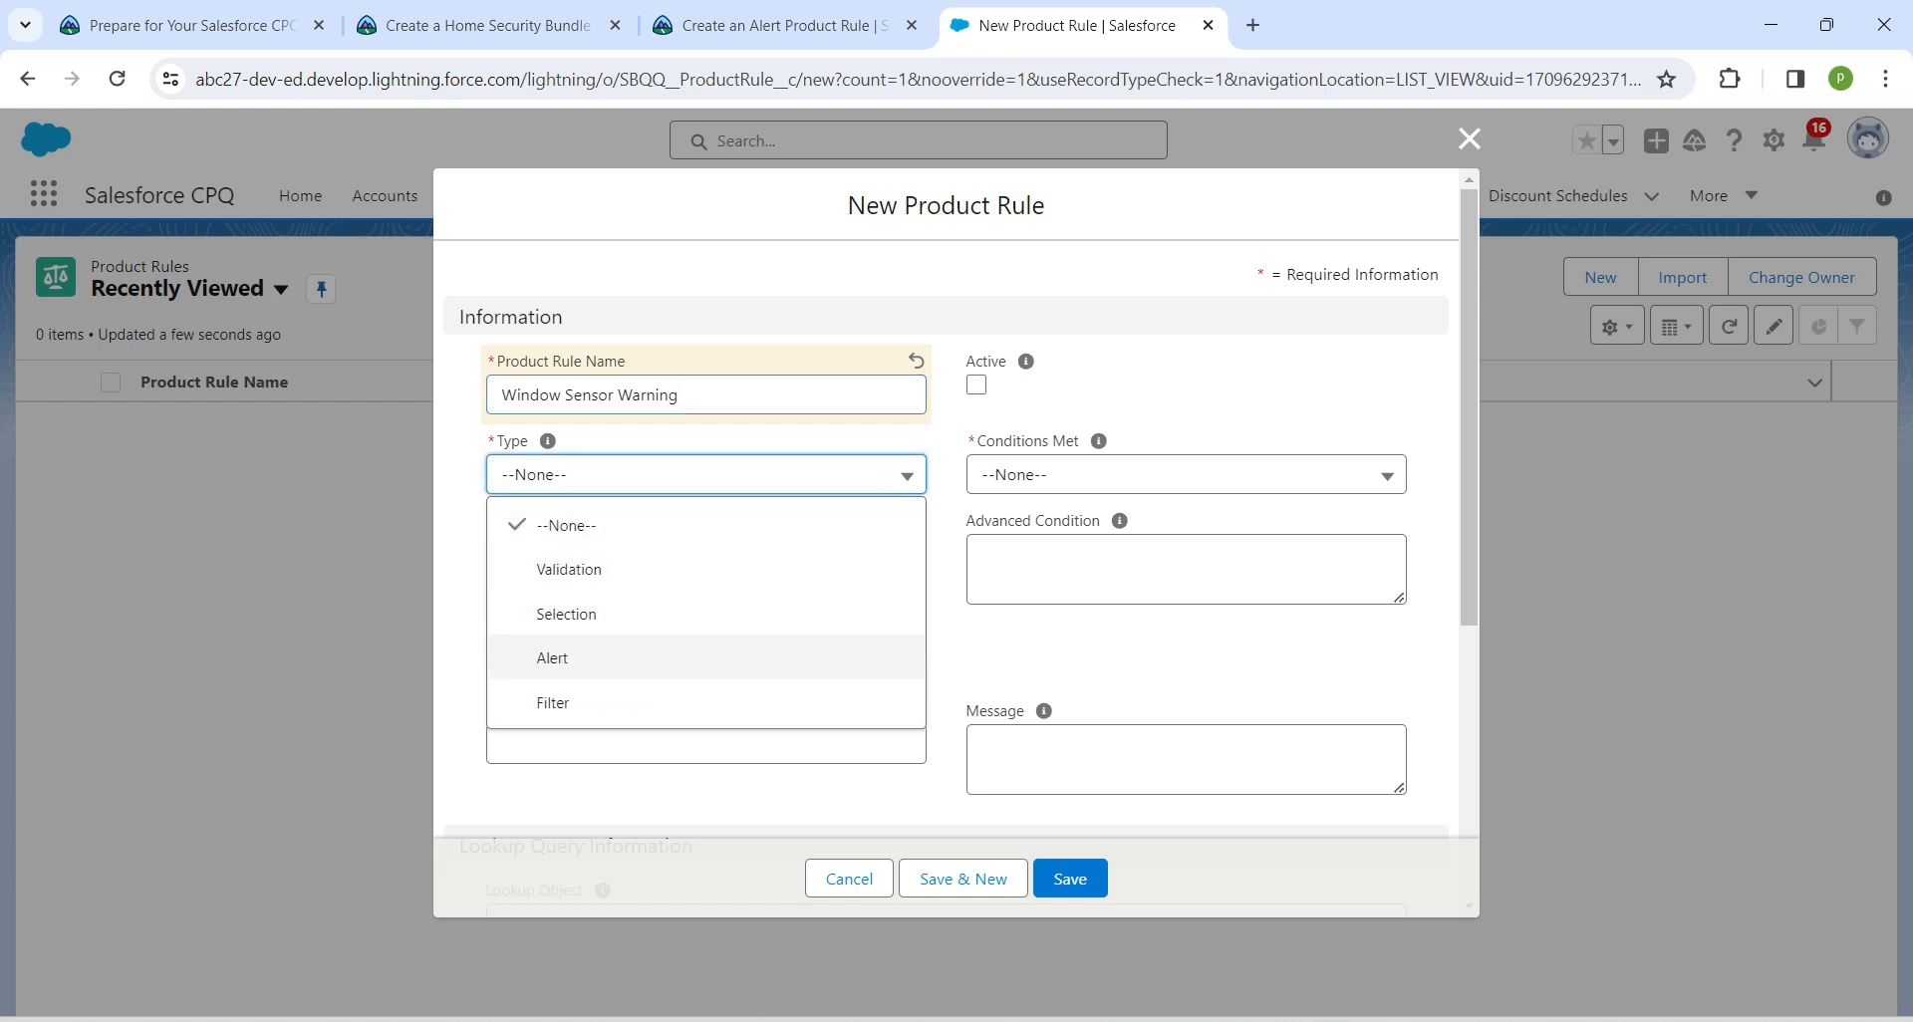
key(Return)
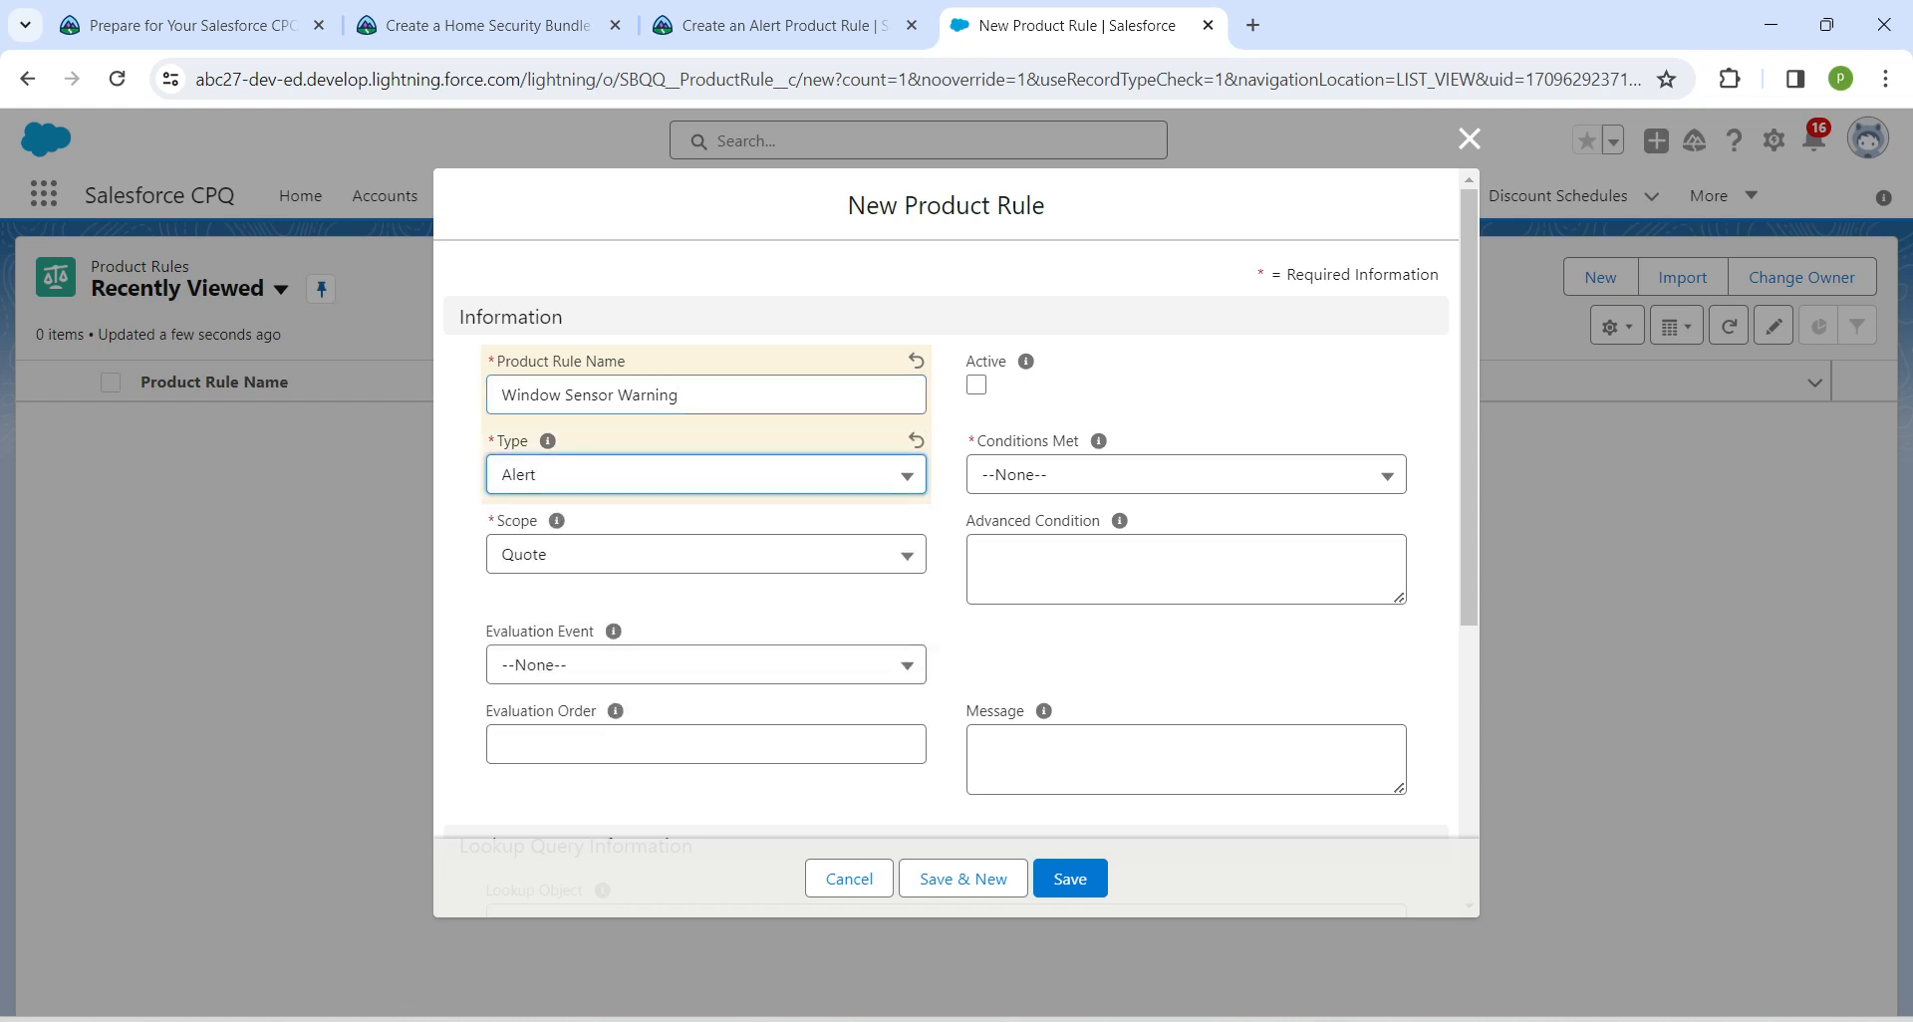
Step: Set the product rule's Scope to Product and its Evaluation Event to Save
key(Tab)
key(Down)
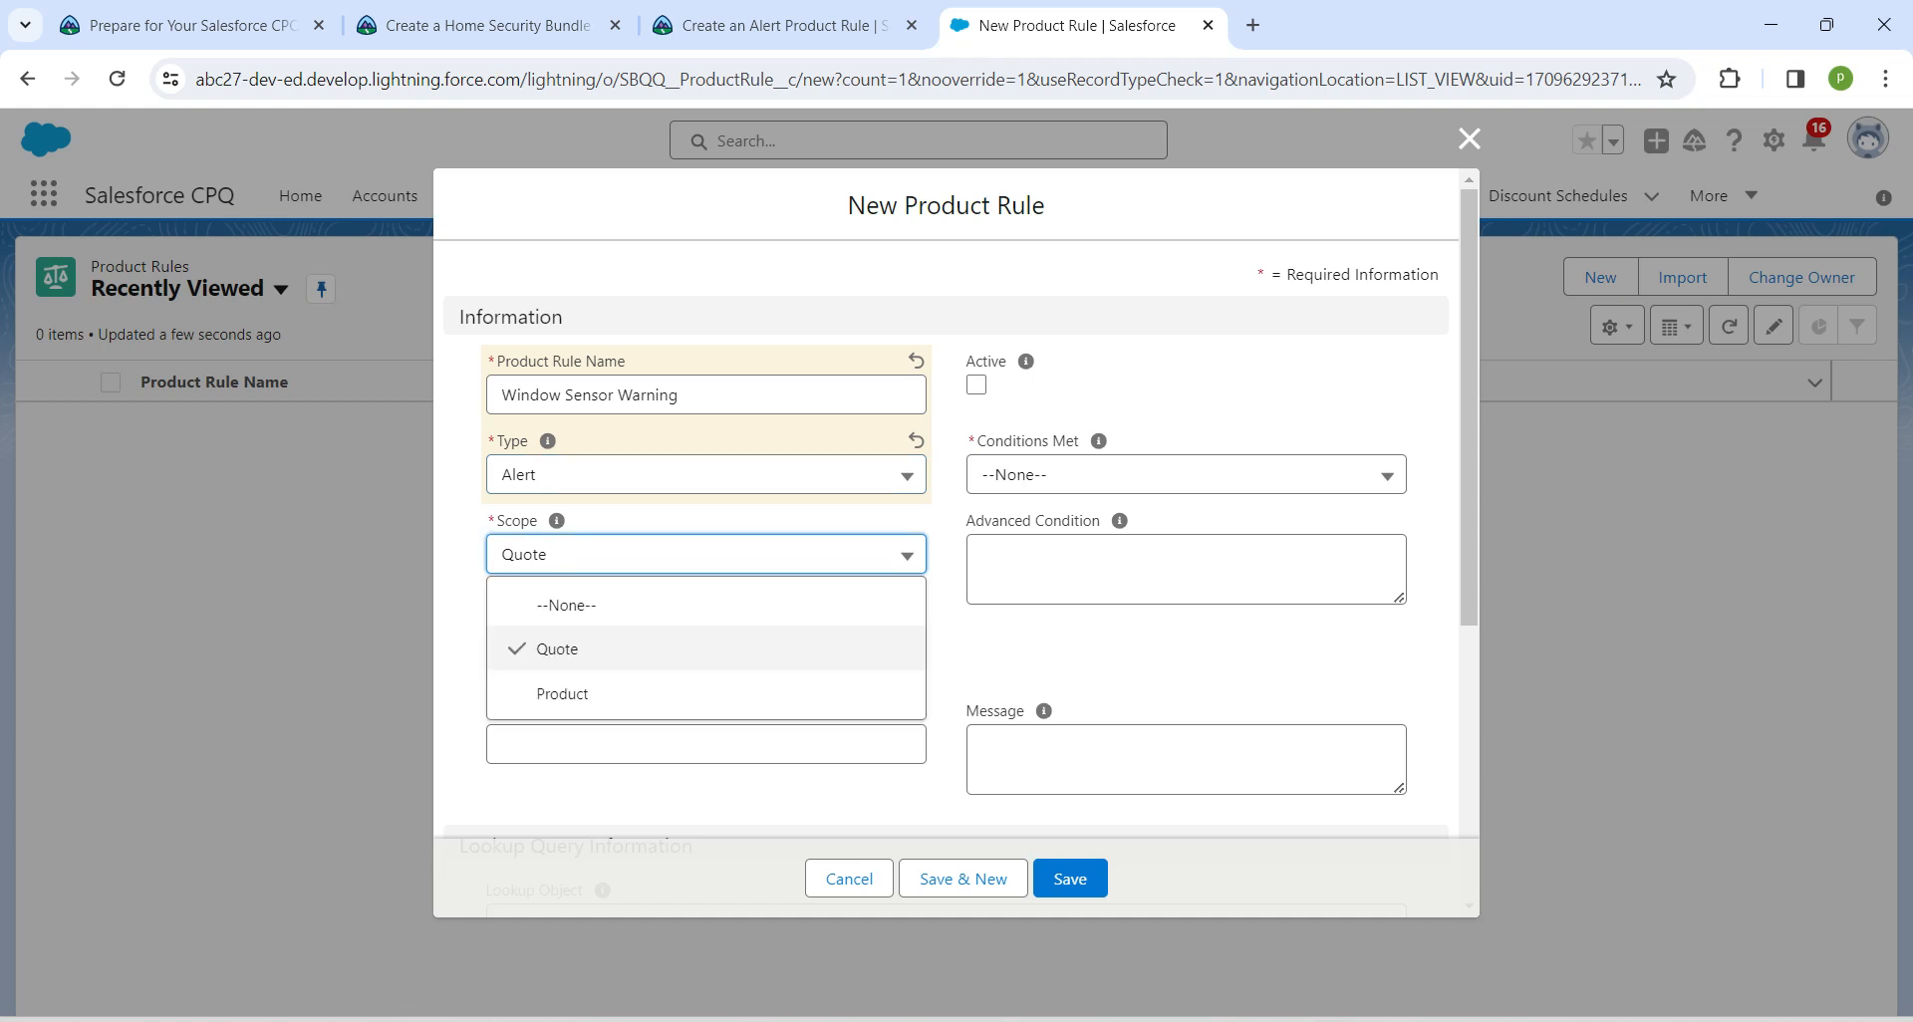
key(Down)
key(Down)
key(Return)
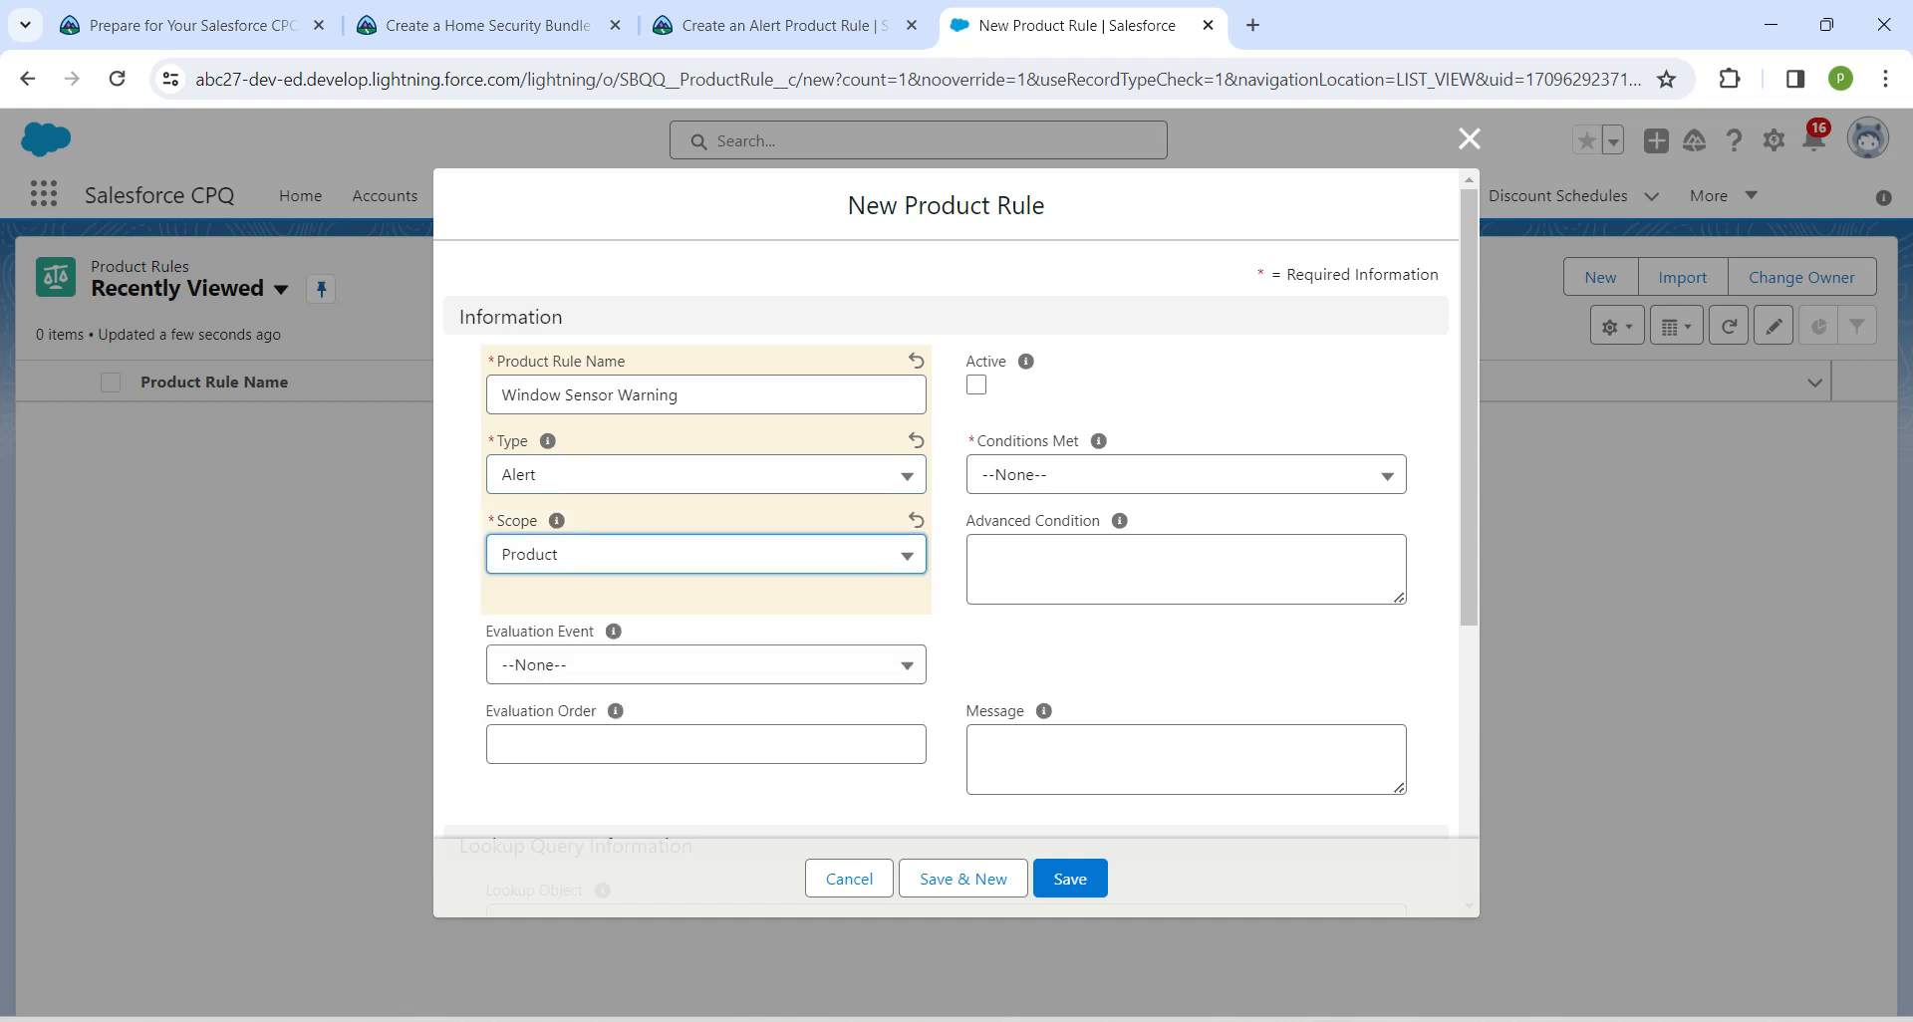
key(alt+Tab)
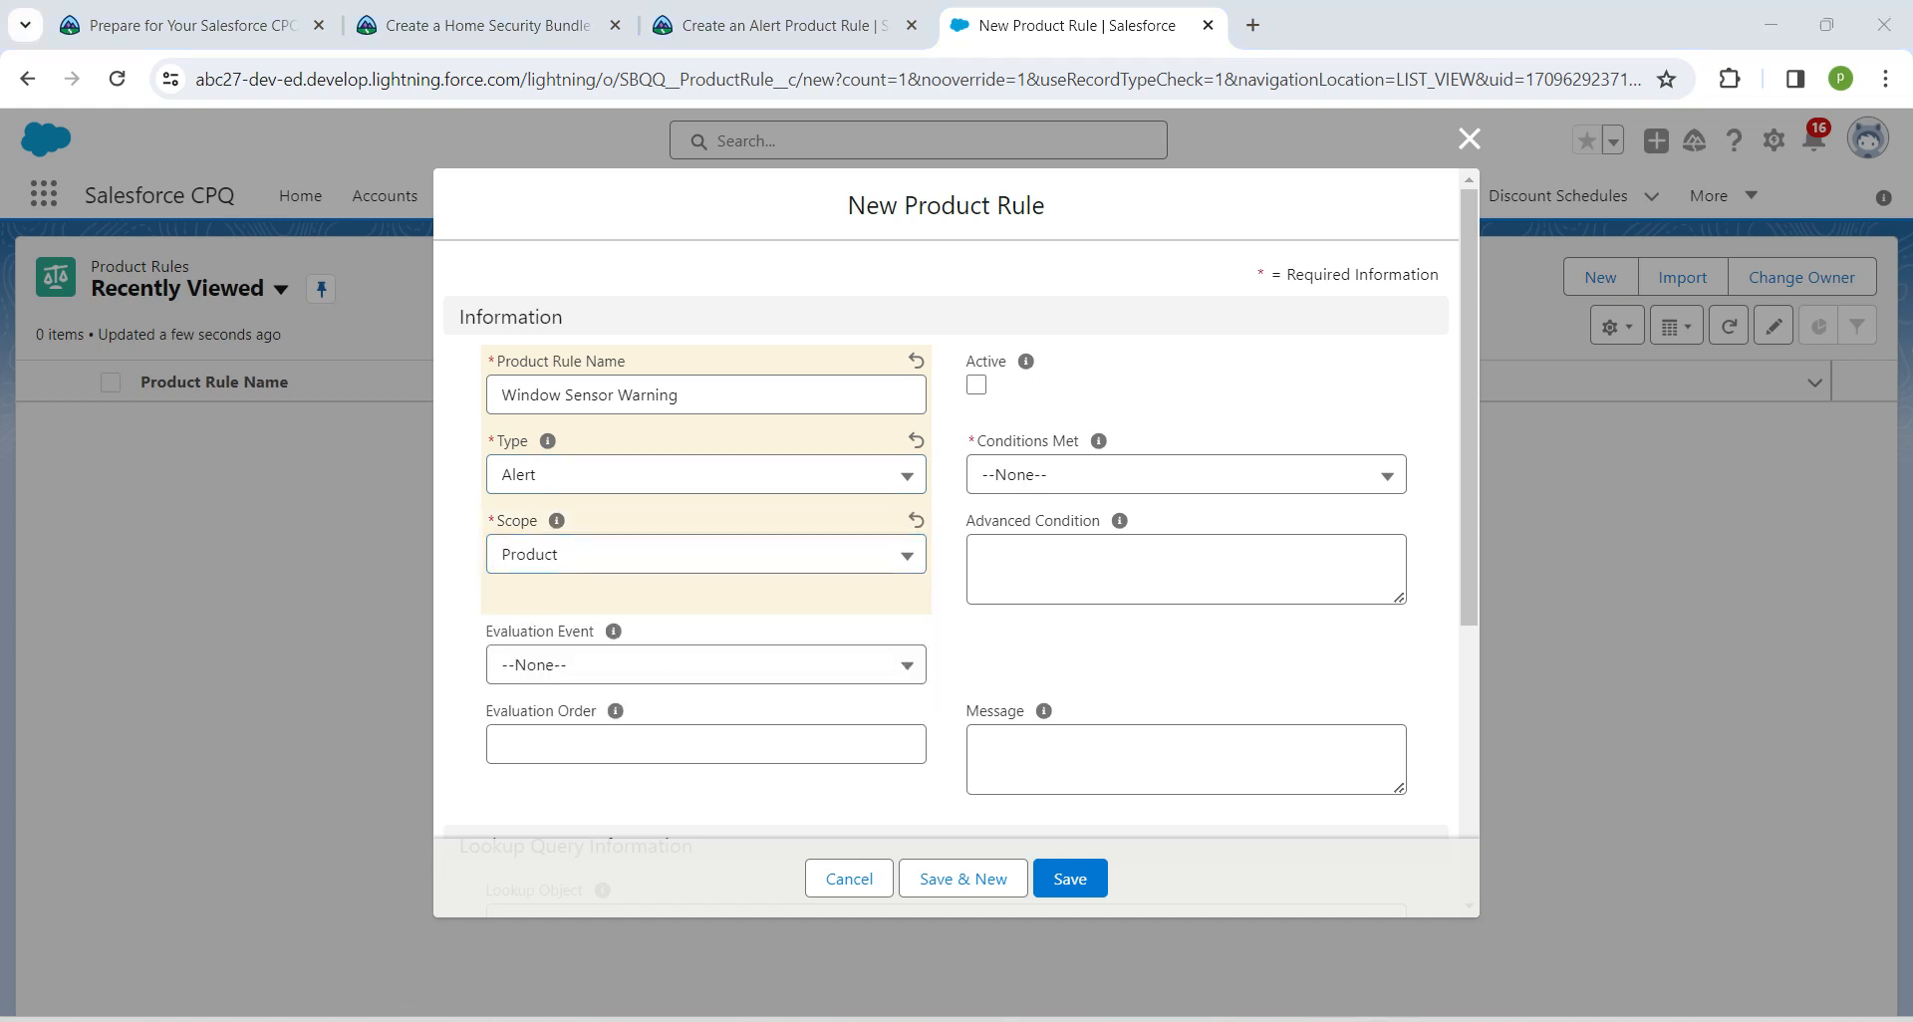
click(705, 665)
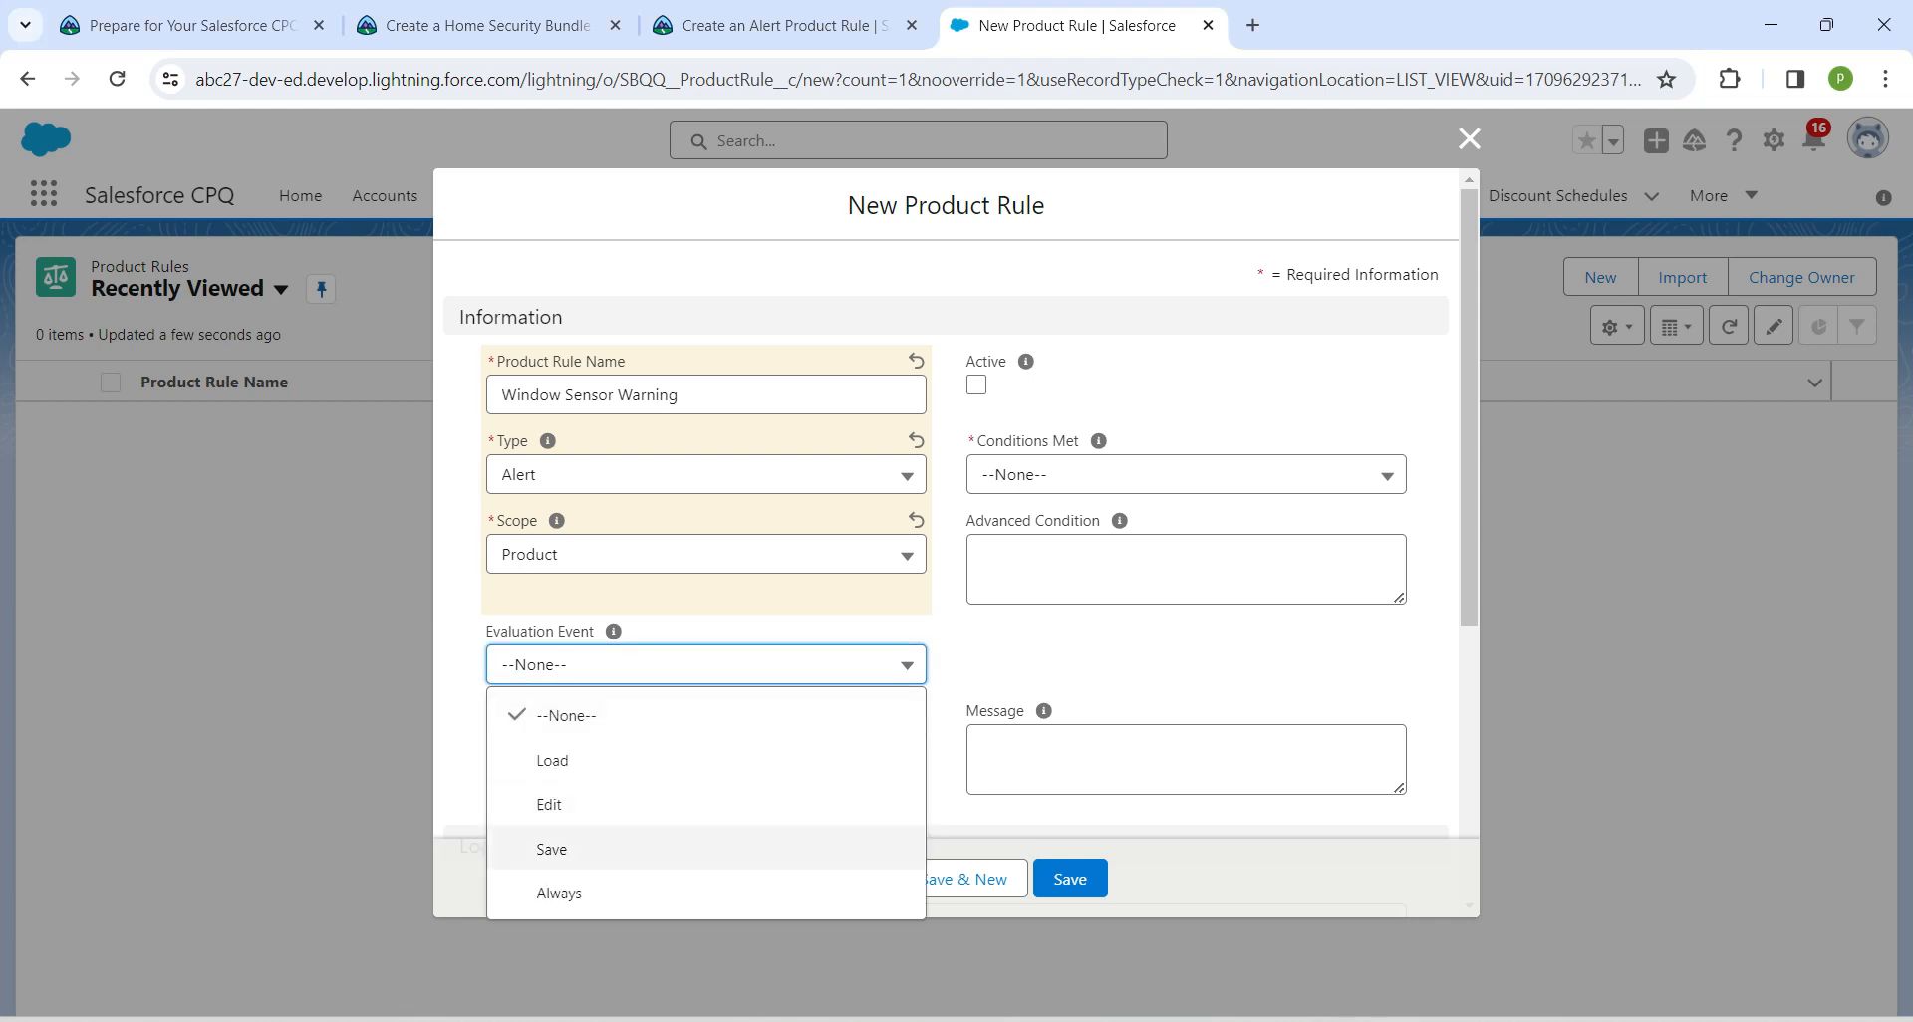
key(Return)
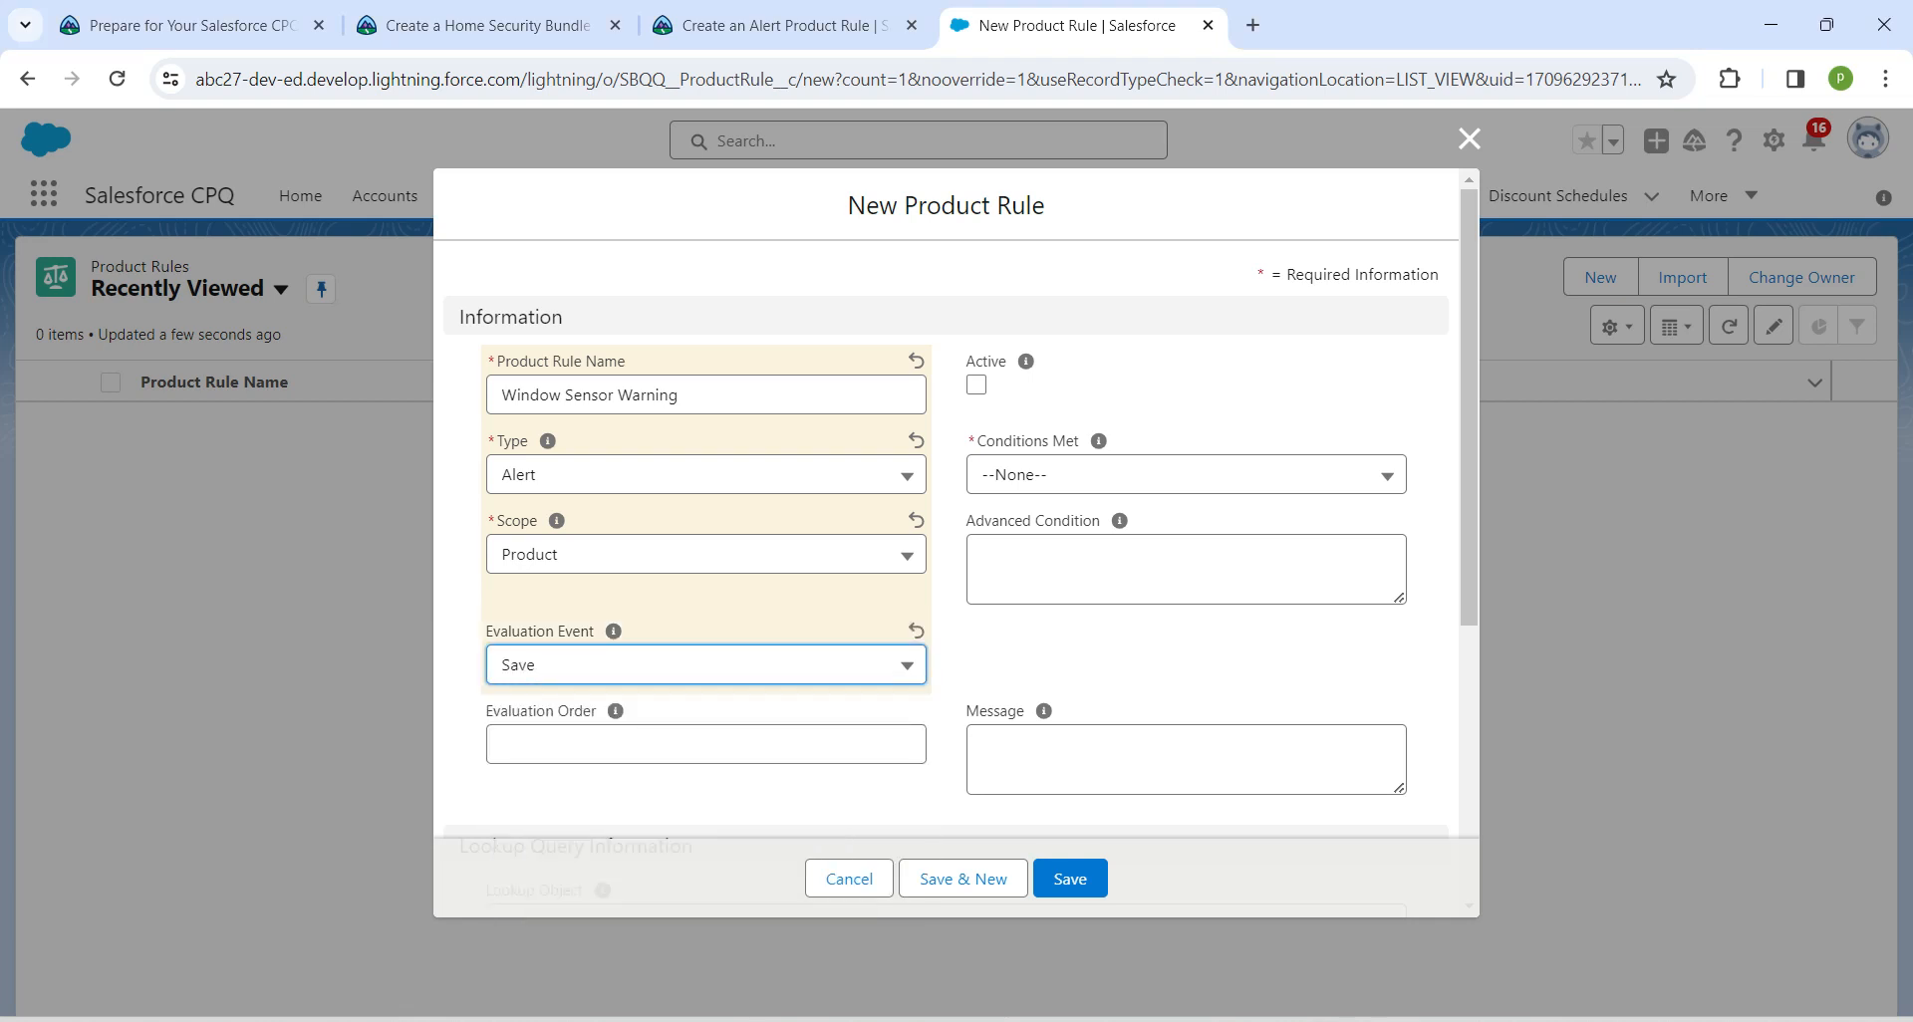
Step: Mark the product rule as Active and set Conditions Met to All
click(976, 385)
key(Tab)
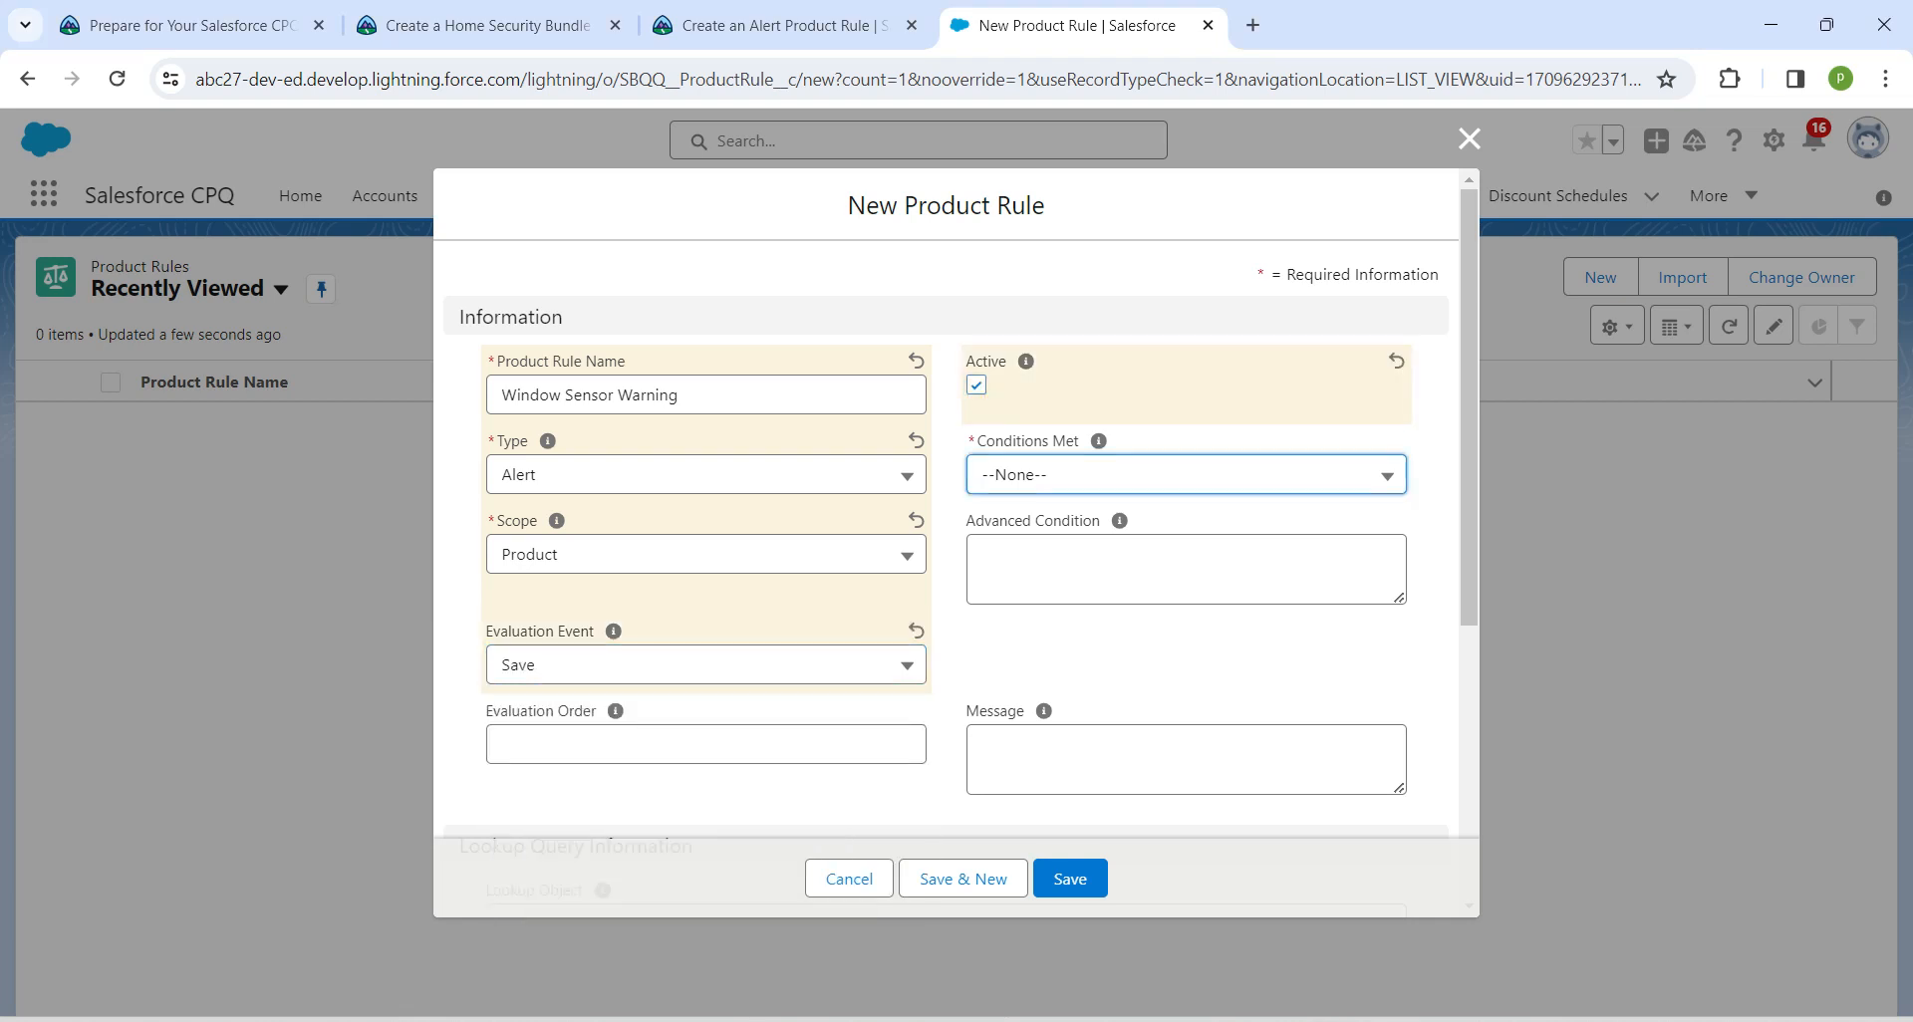
key(Down)
key(Down)
key(Return)
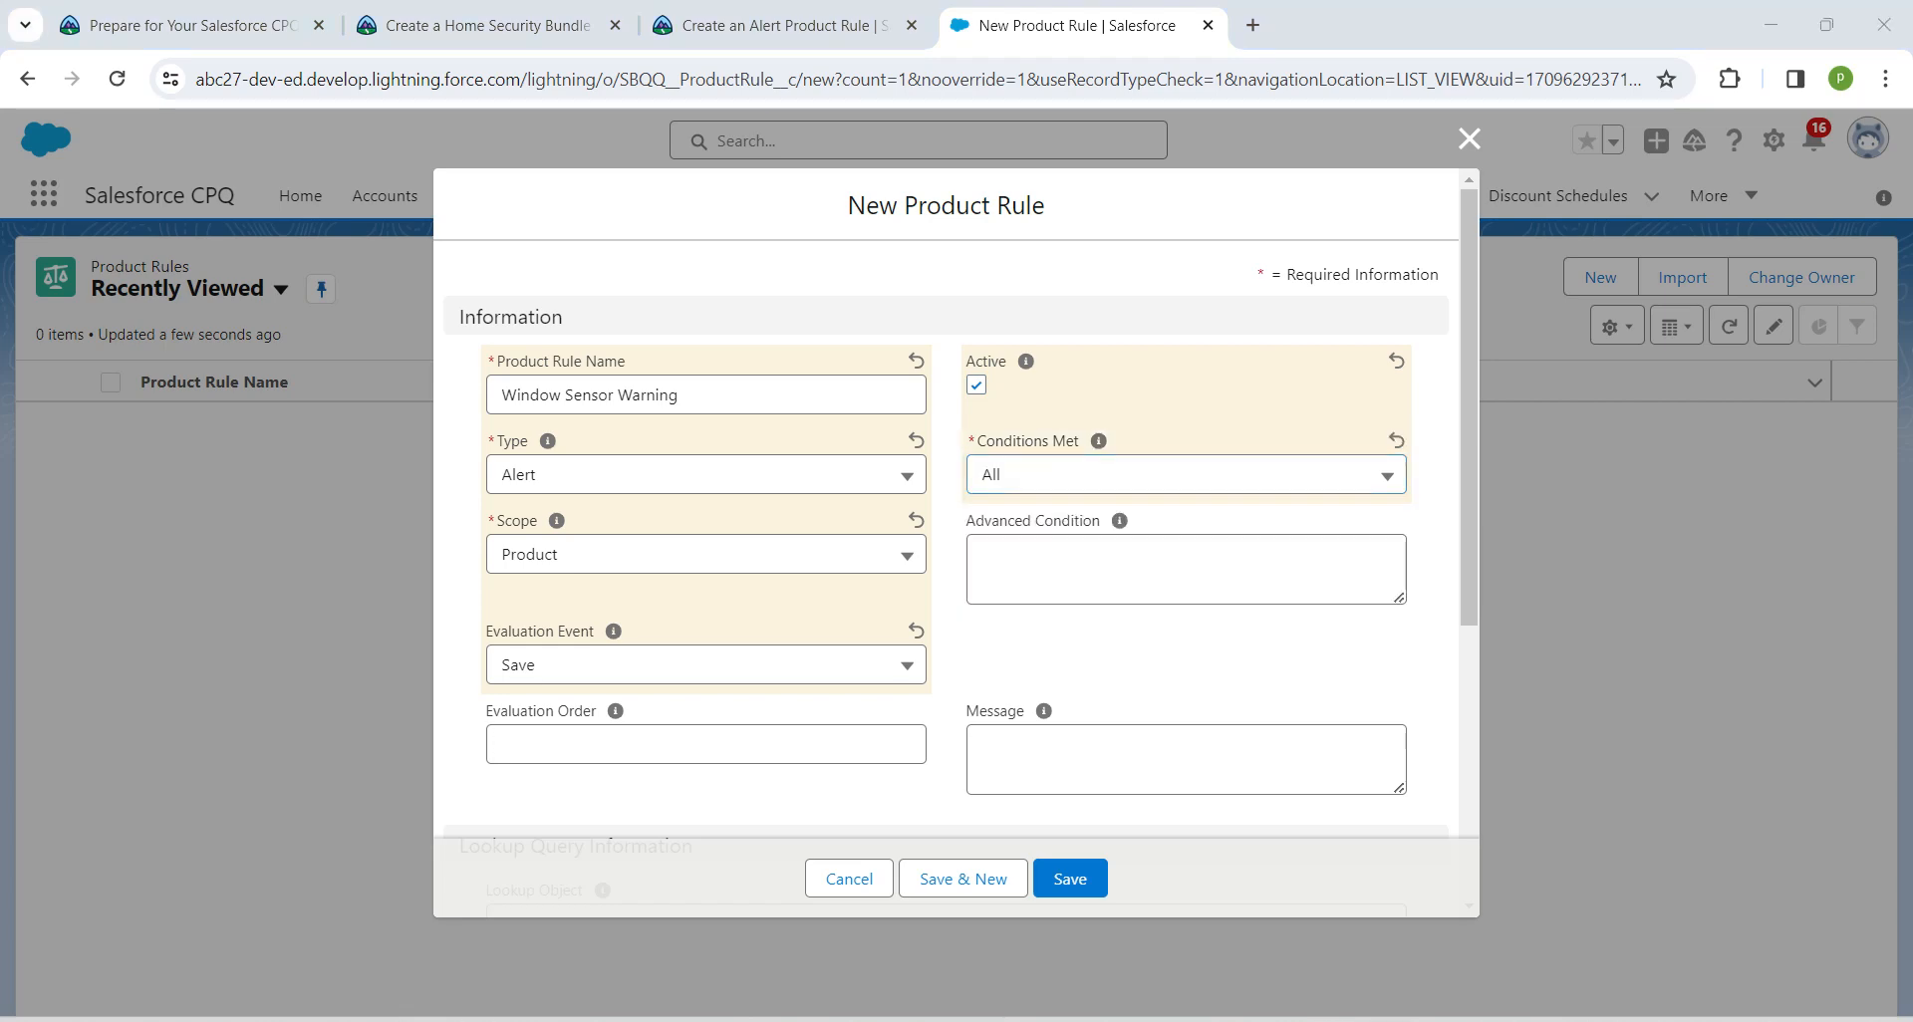
Step: Copy "This bundle only has one window sensor. Most customers need additional sensors for all ground-level windows" from Trailhead into the Message and save the rule
click(1186, 759)
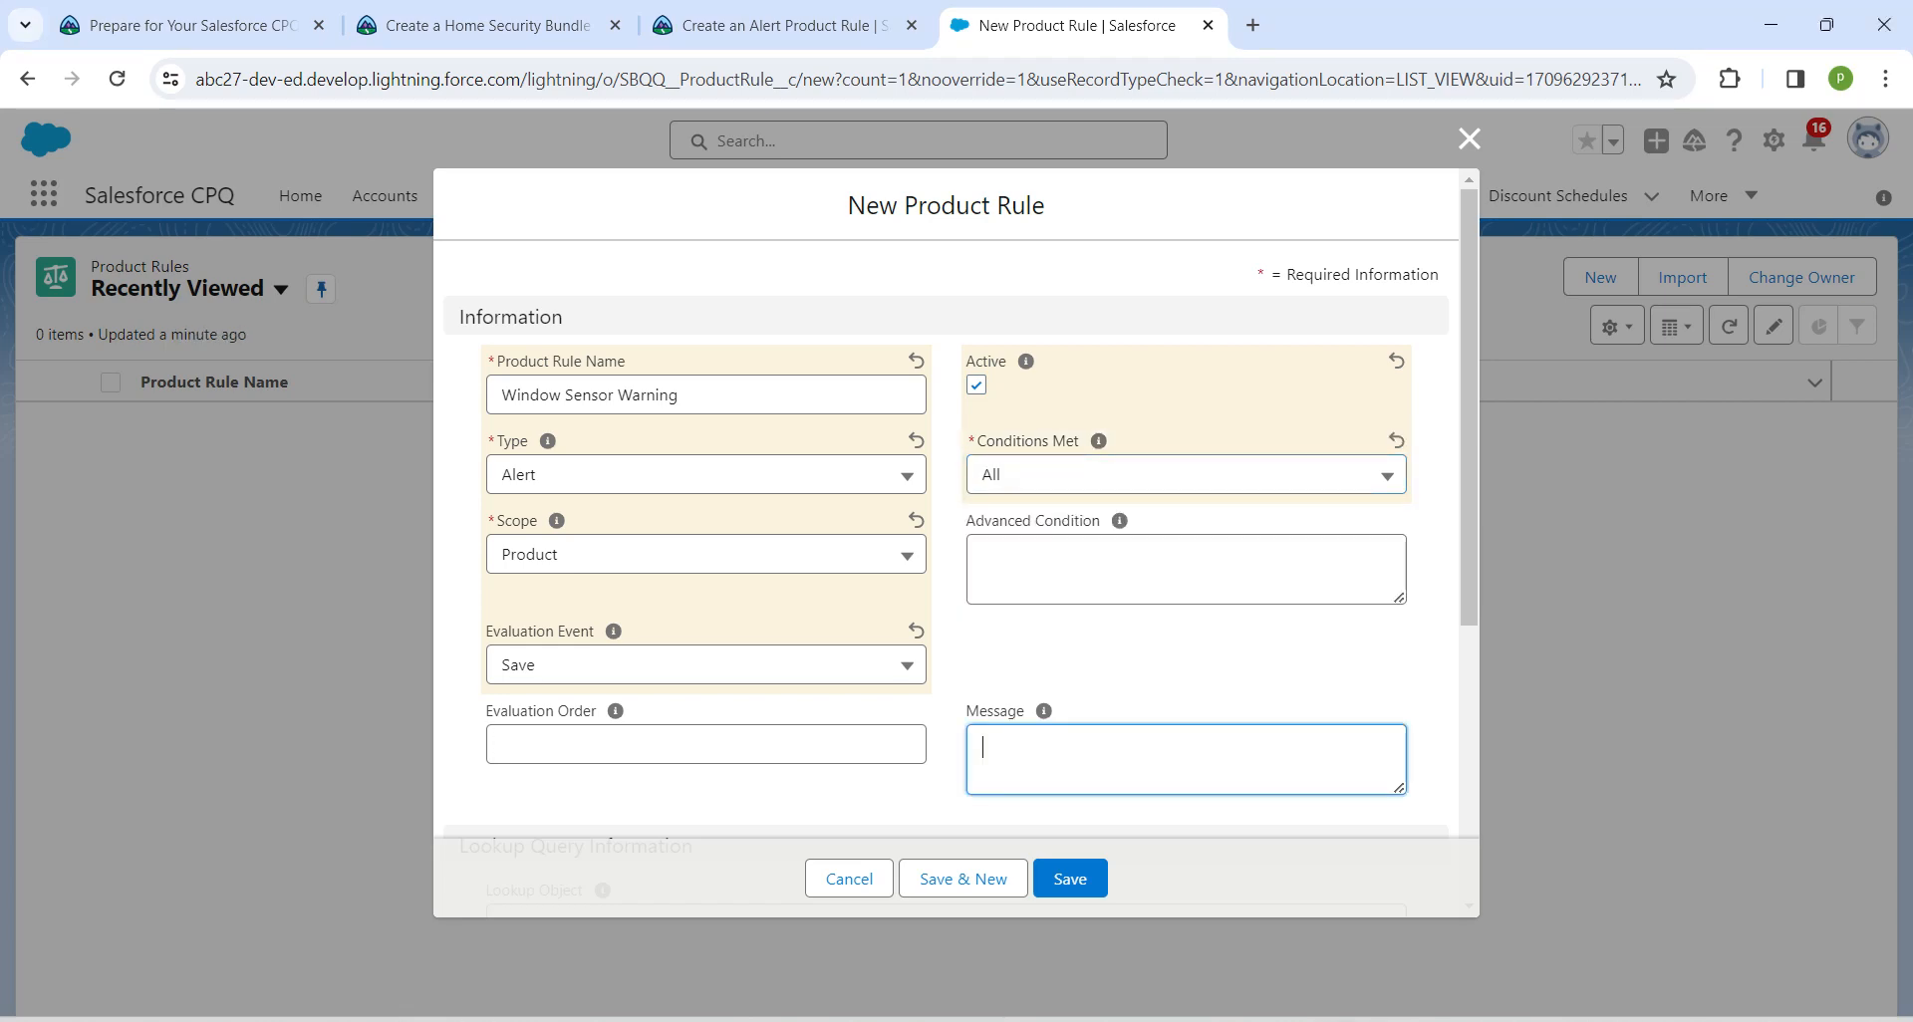
click(785, 26)
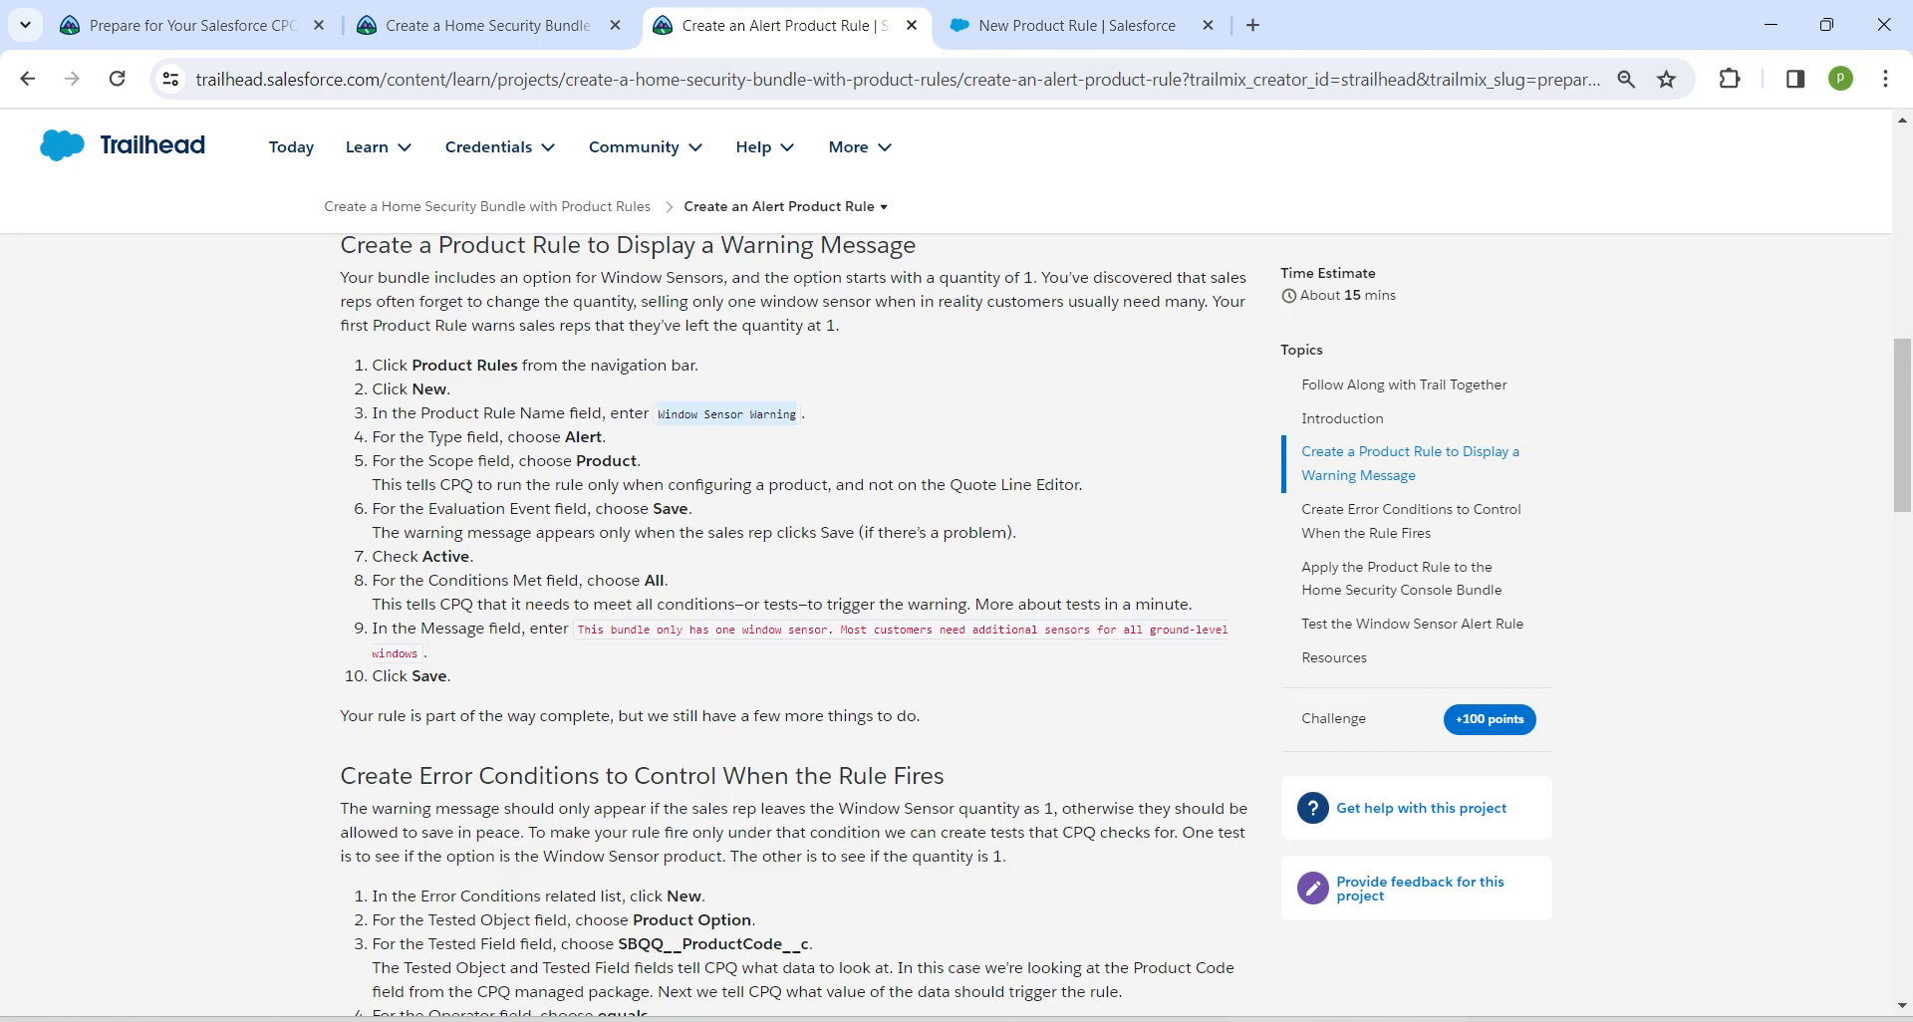
drag(576, 630, 421, 654)
key(ctrl+c)
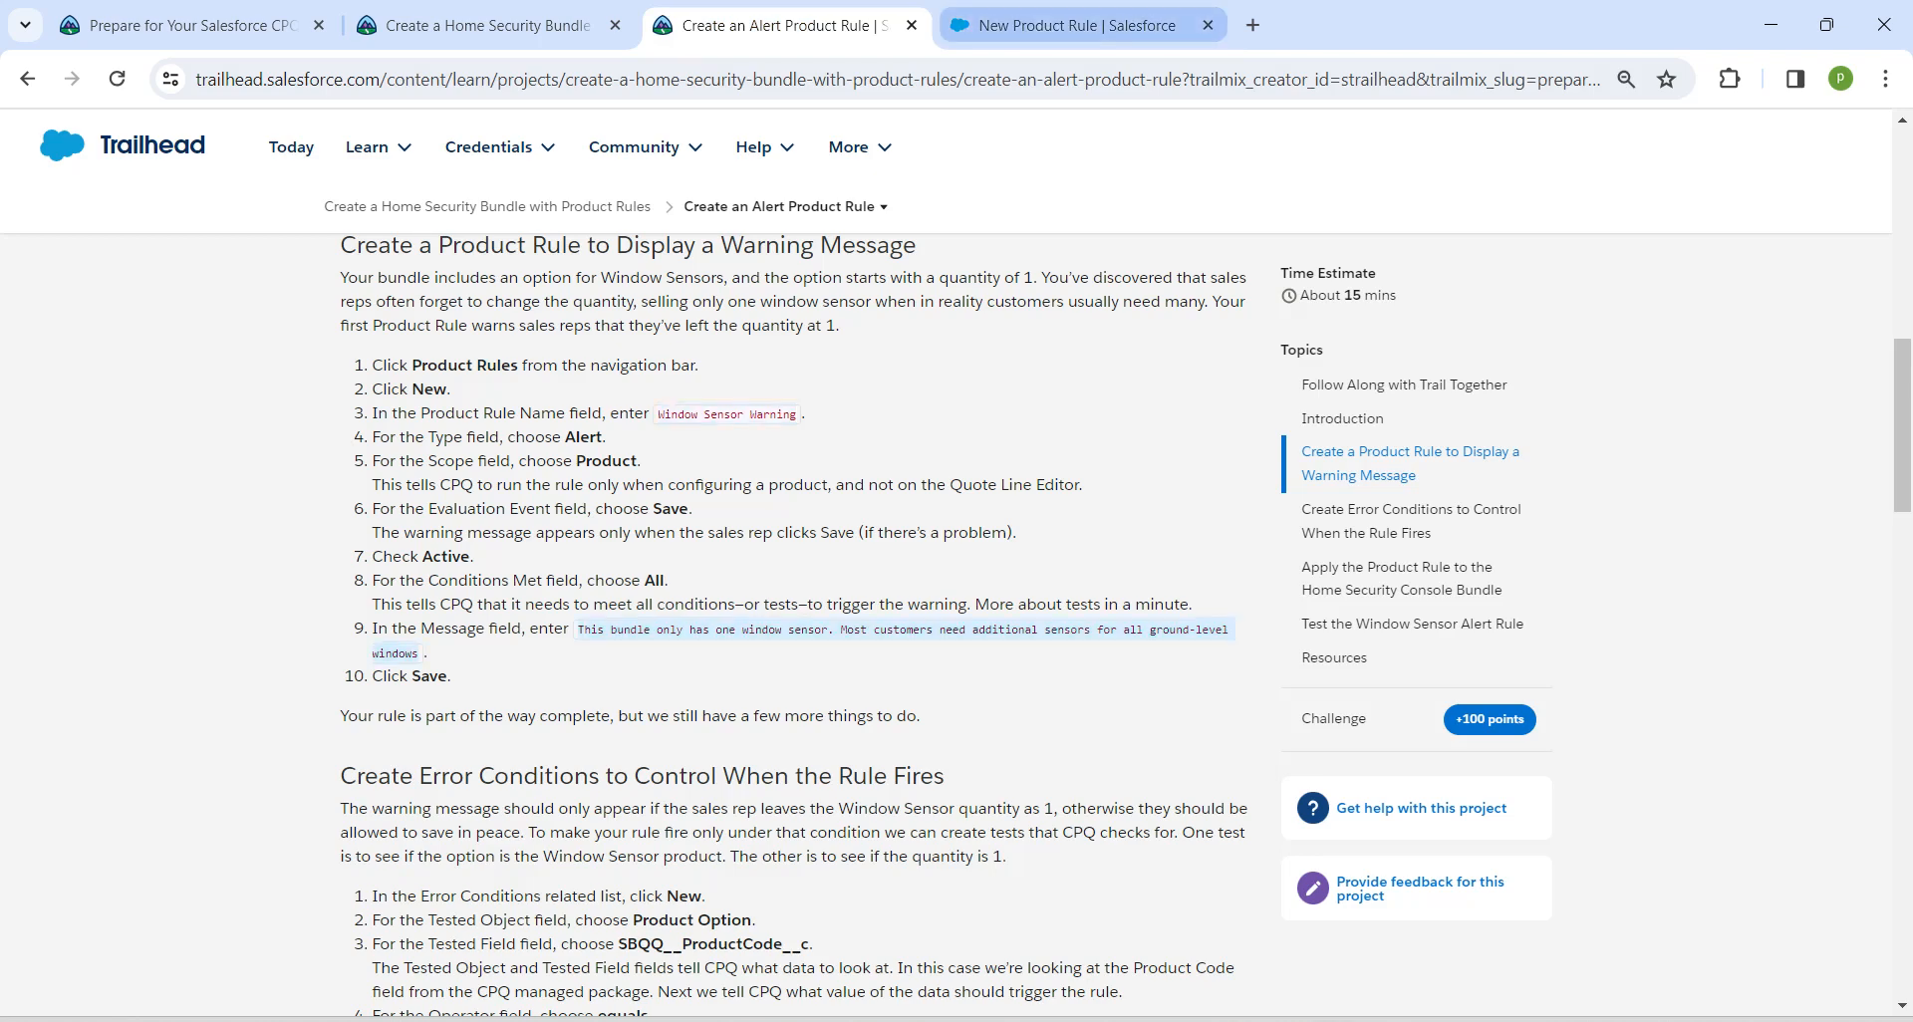
click(1076, 25)
key(ctrl+v)
click(1070, 879)
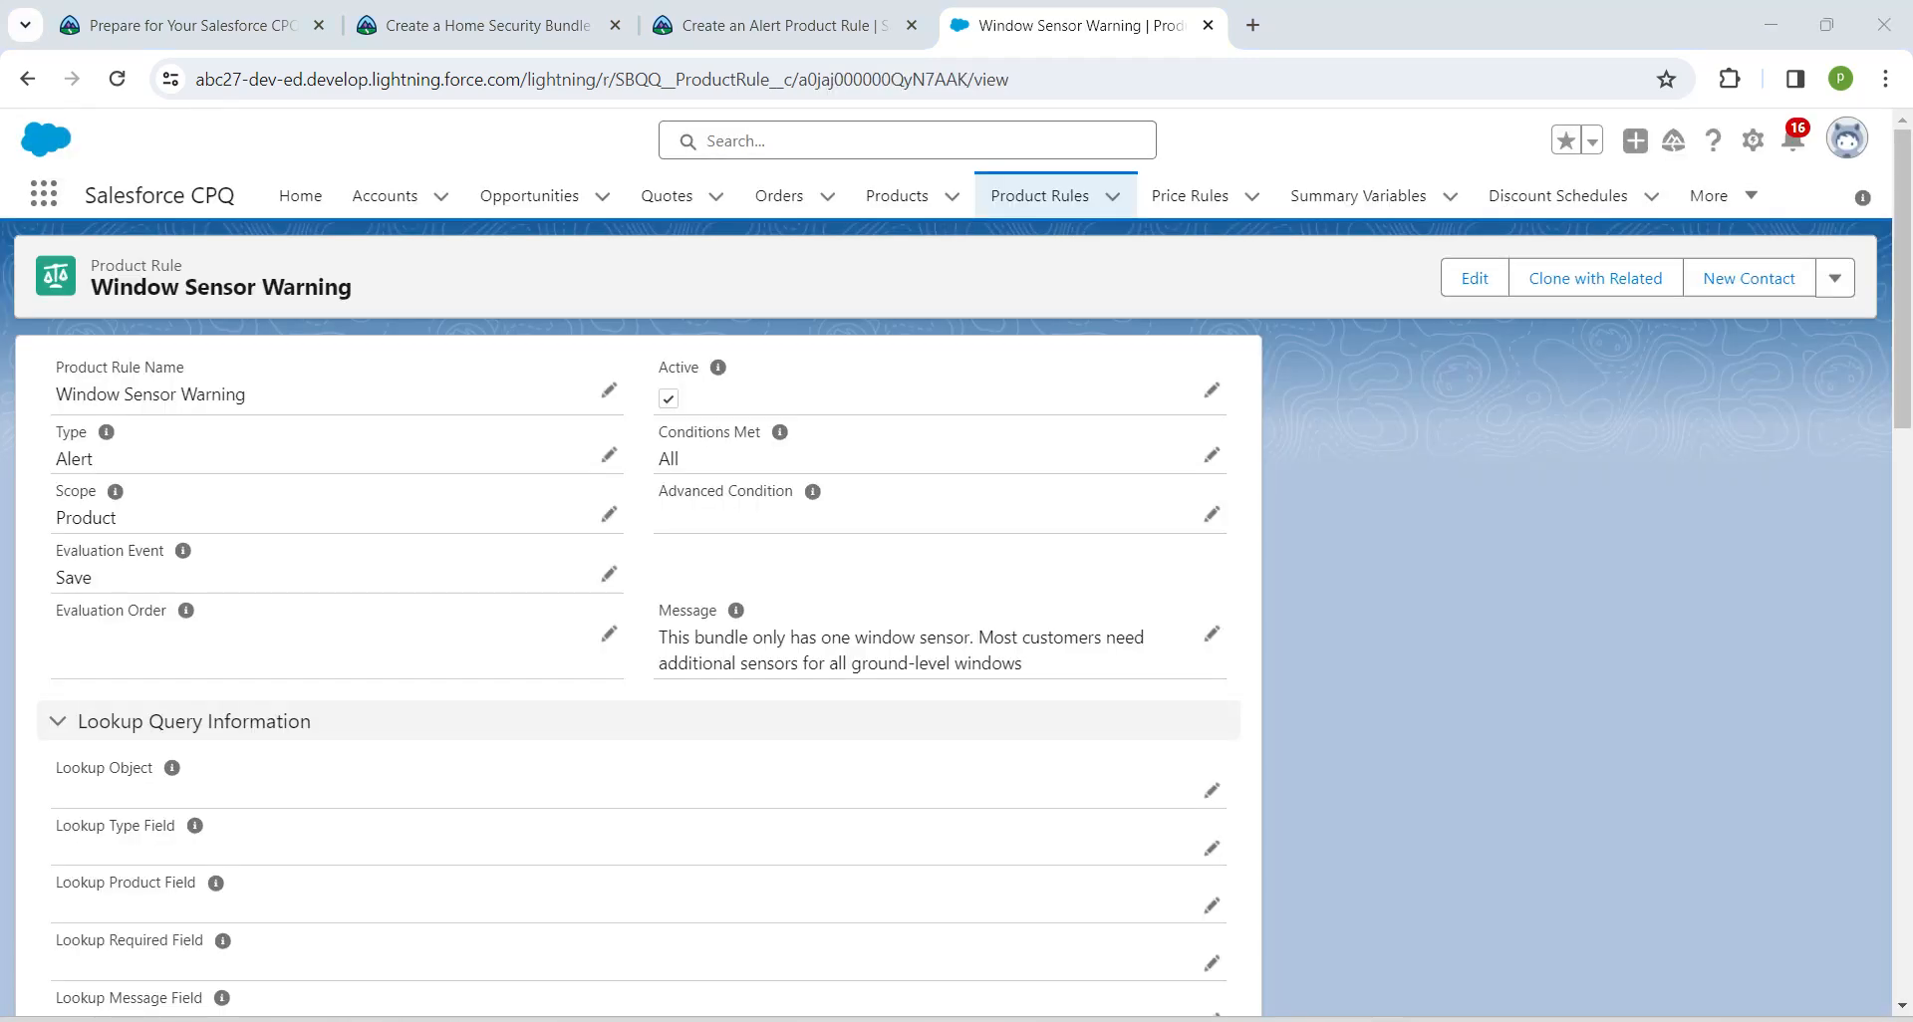
Step: Create a new error condition for the rule with Tested Object Product Option and Tested Field SBQQ__ProductCode__c
scroll(638, 657, down, 8)
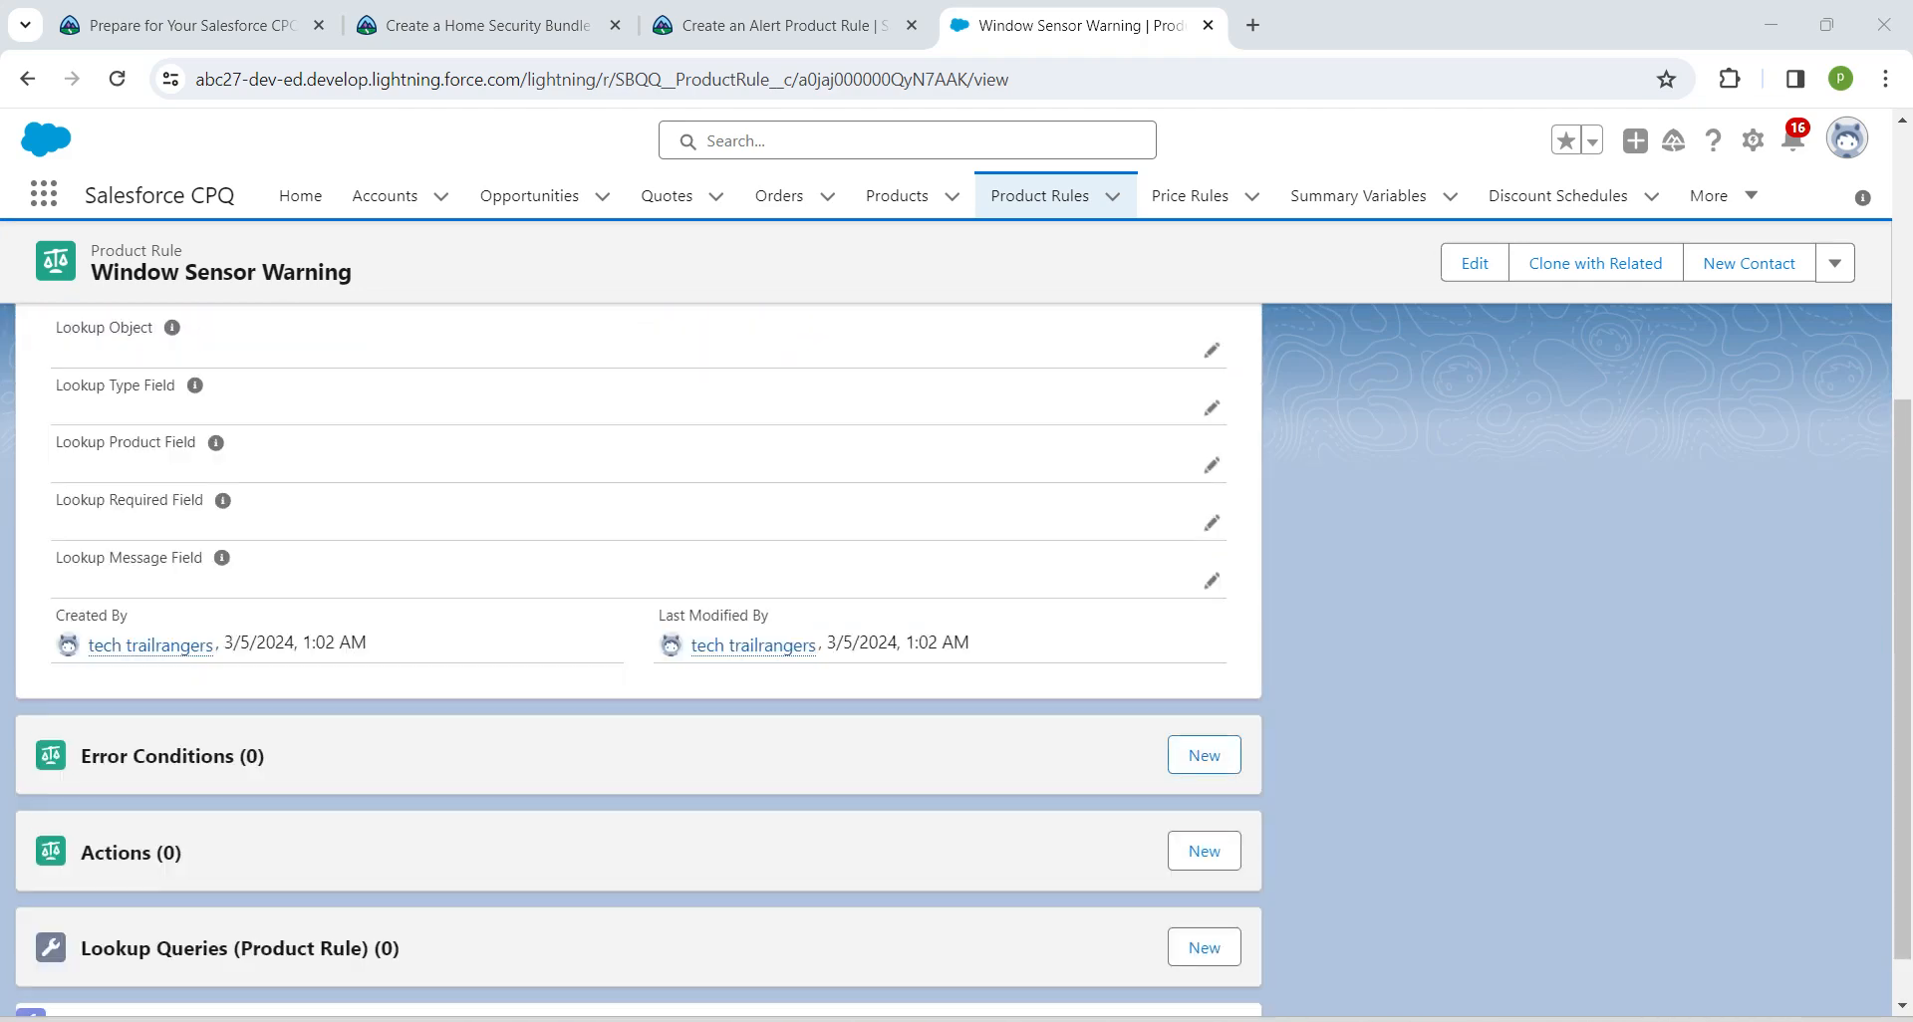
click(1204, 755)
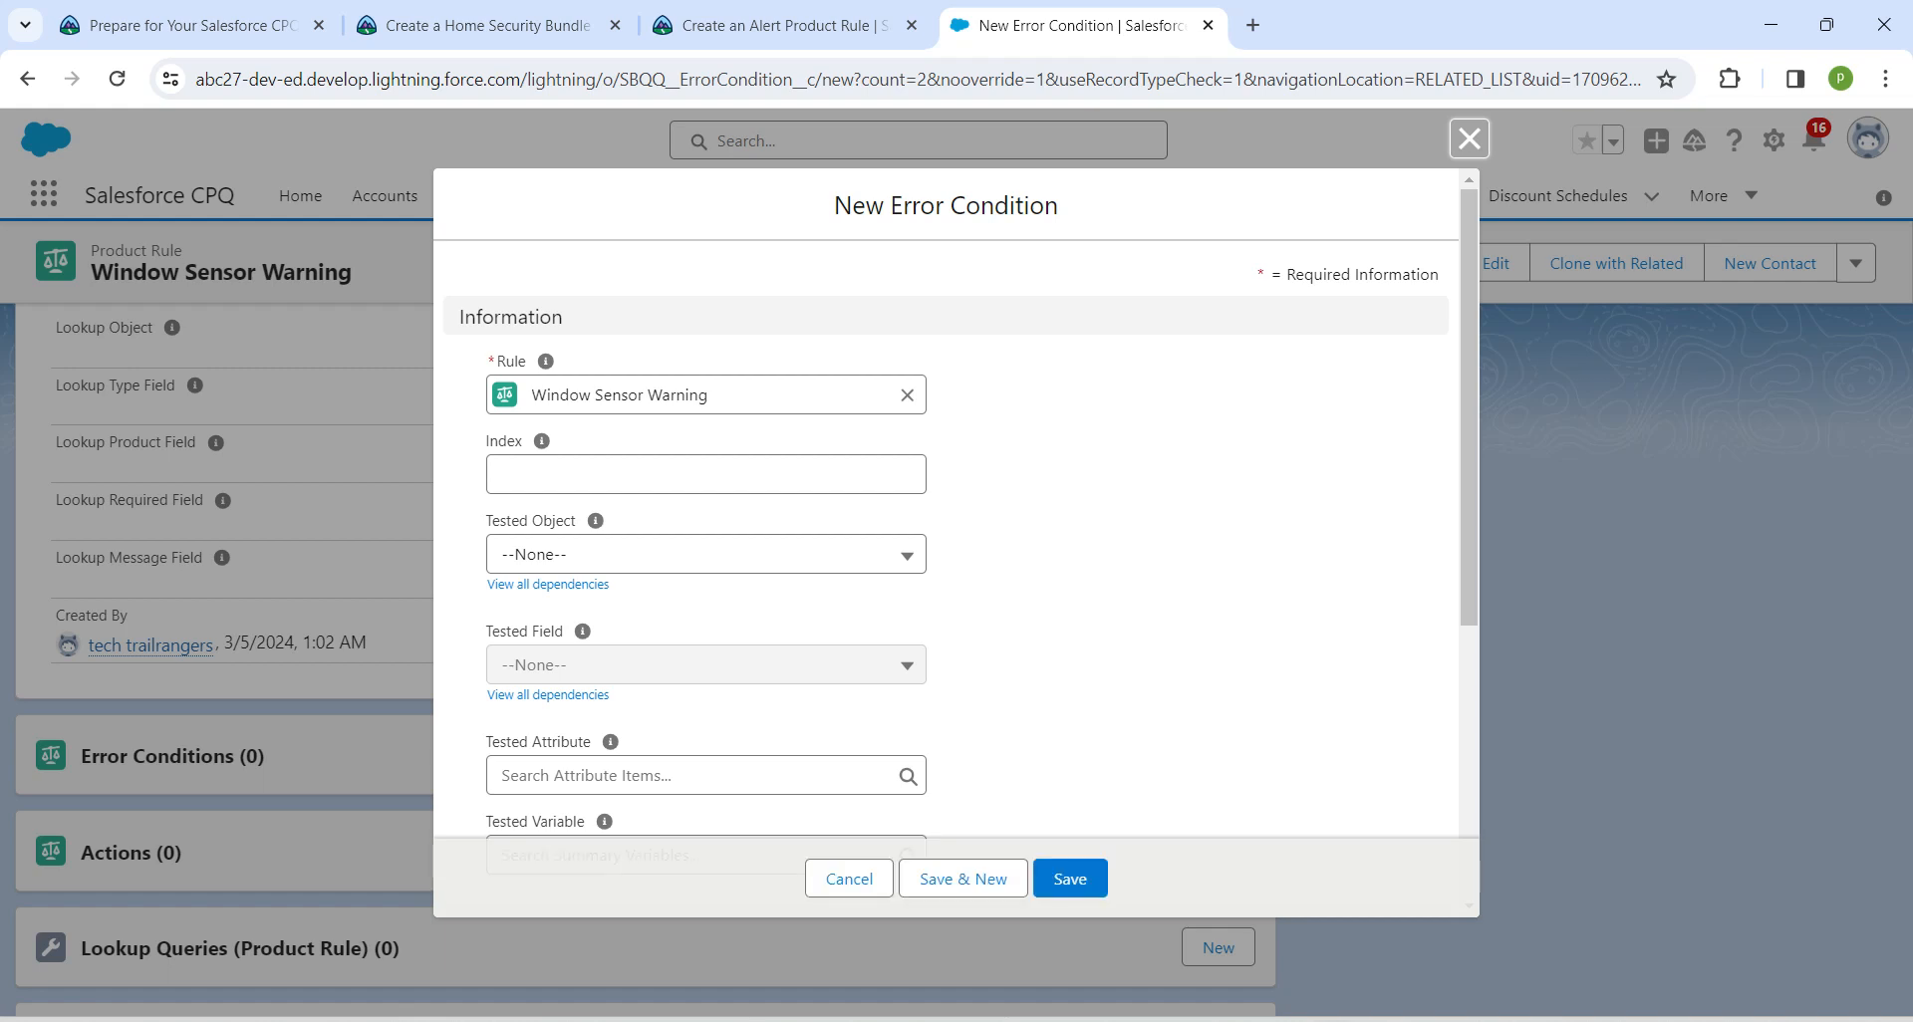
click(698, 554)
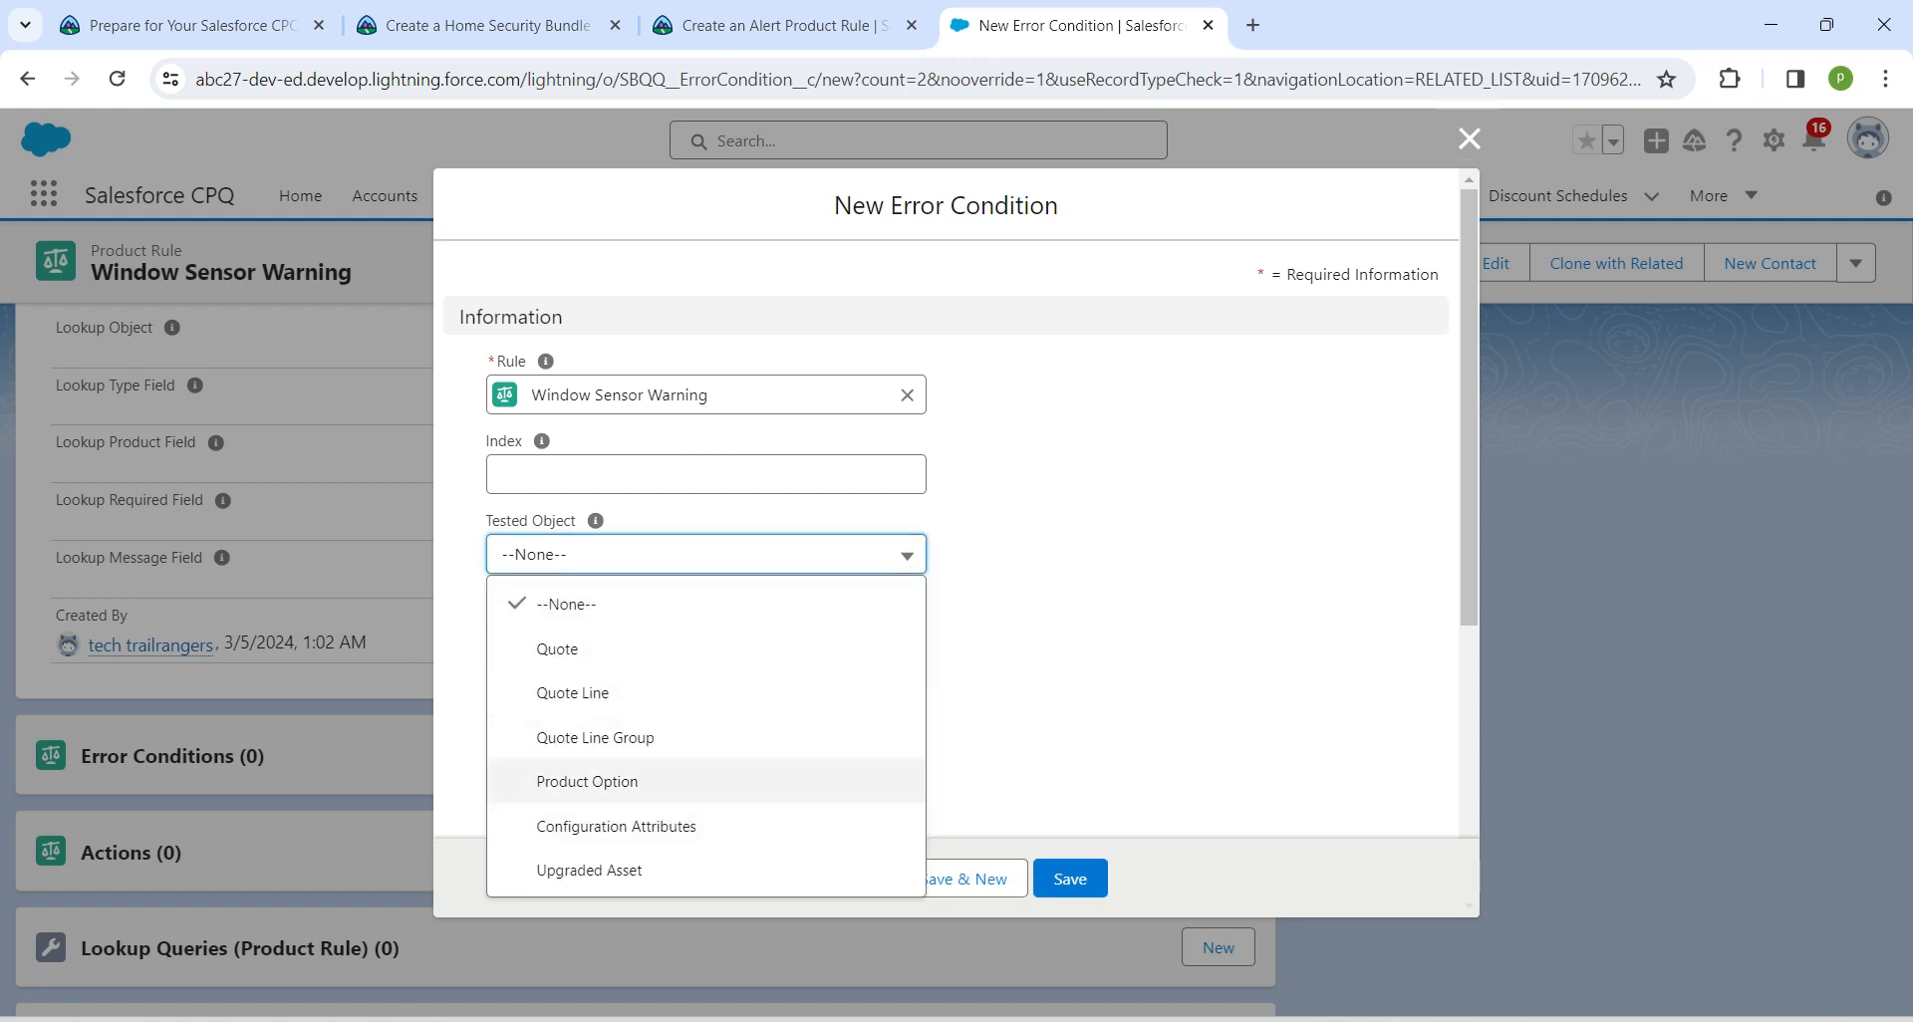
click(598, 782)
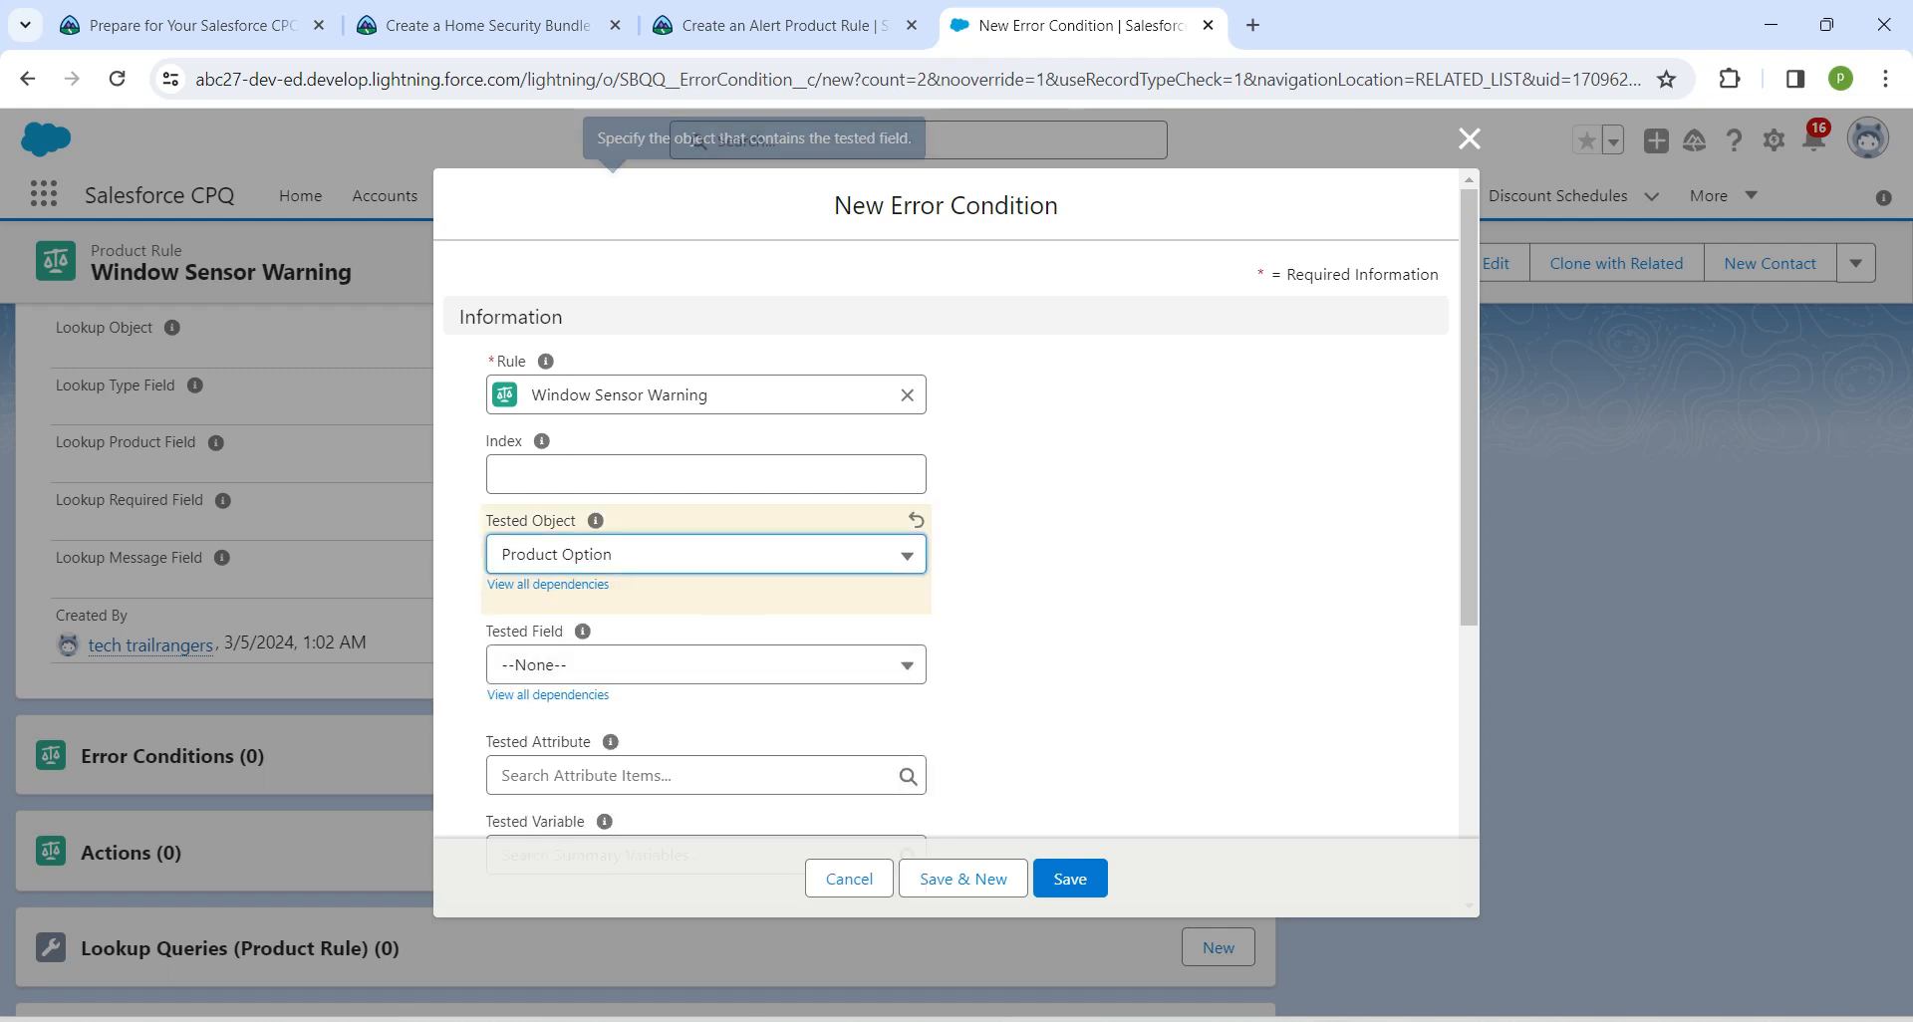
scroll(945, 543, down, 1)
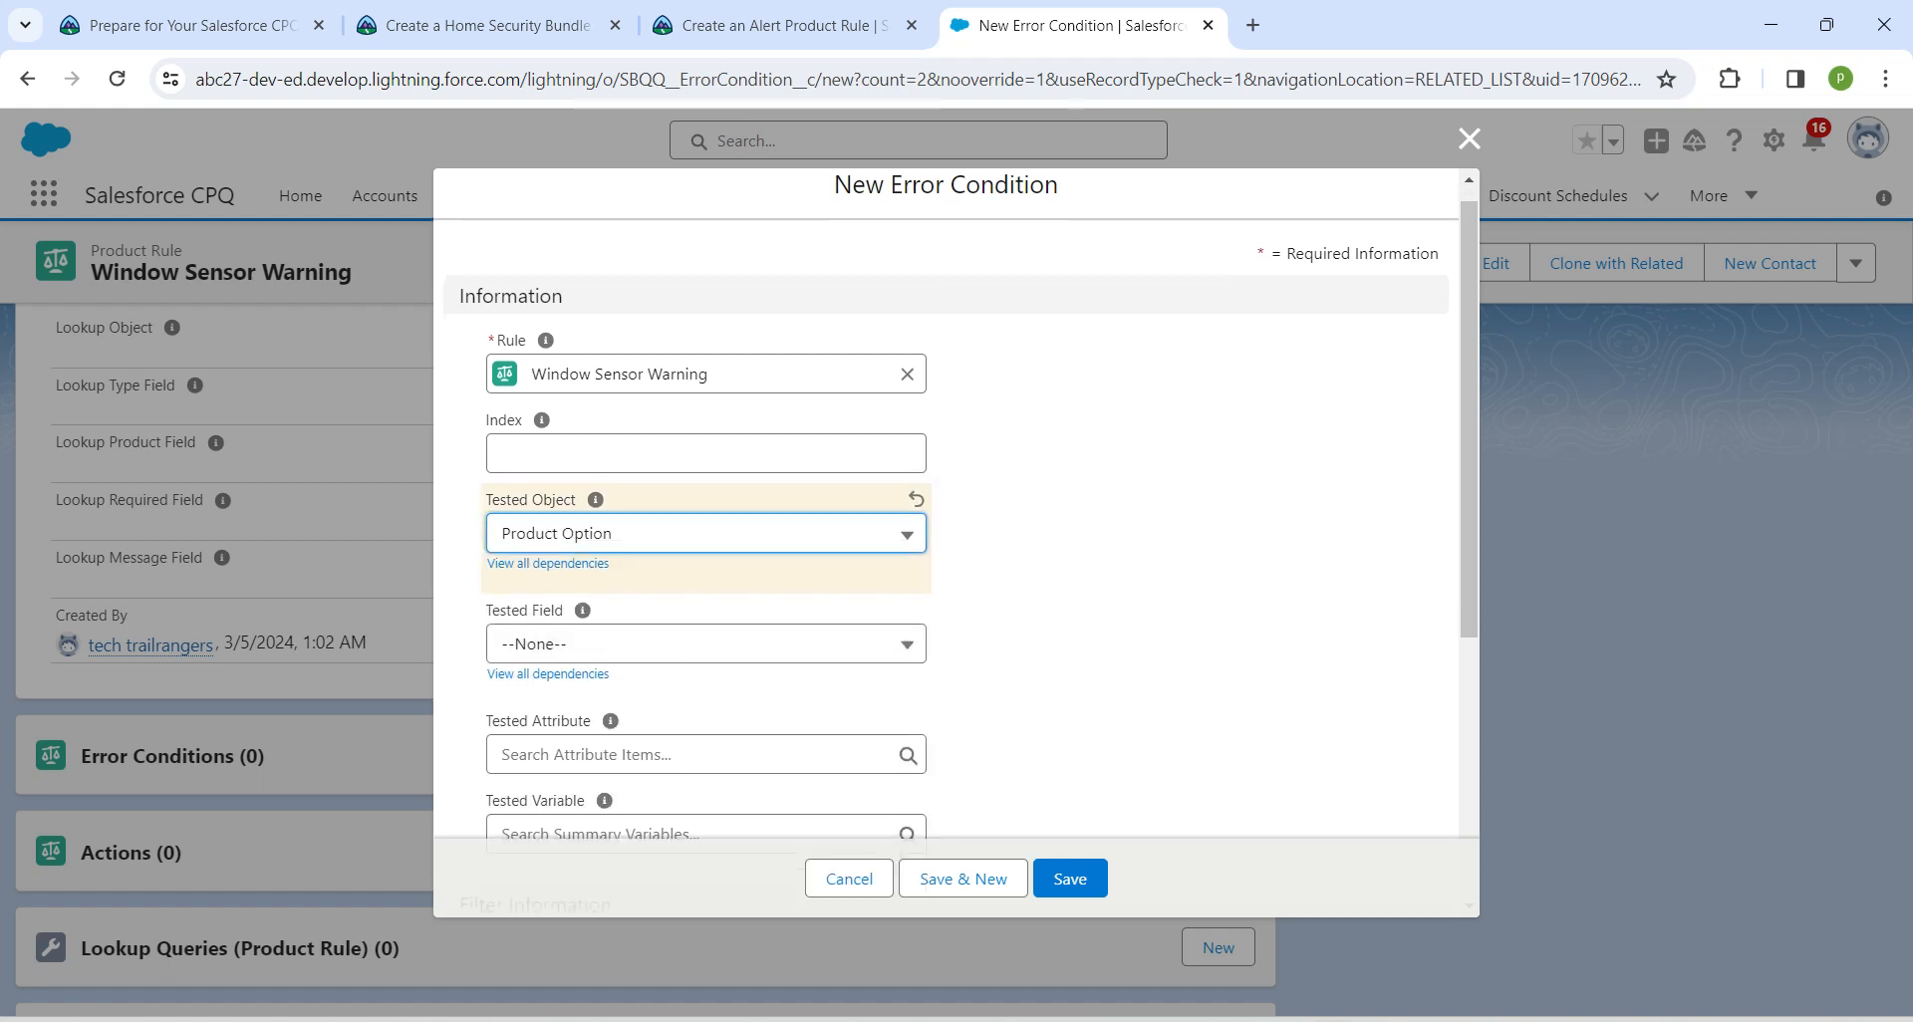
click(706, 645)
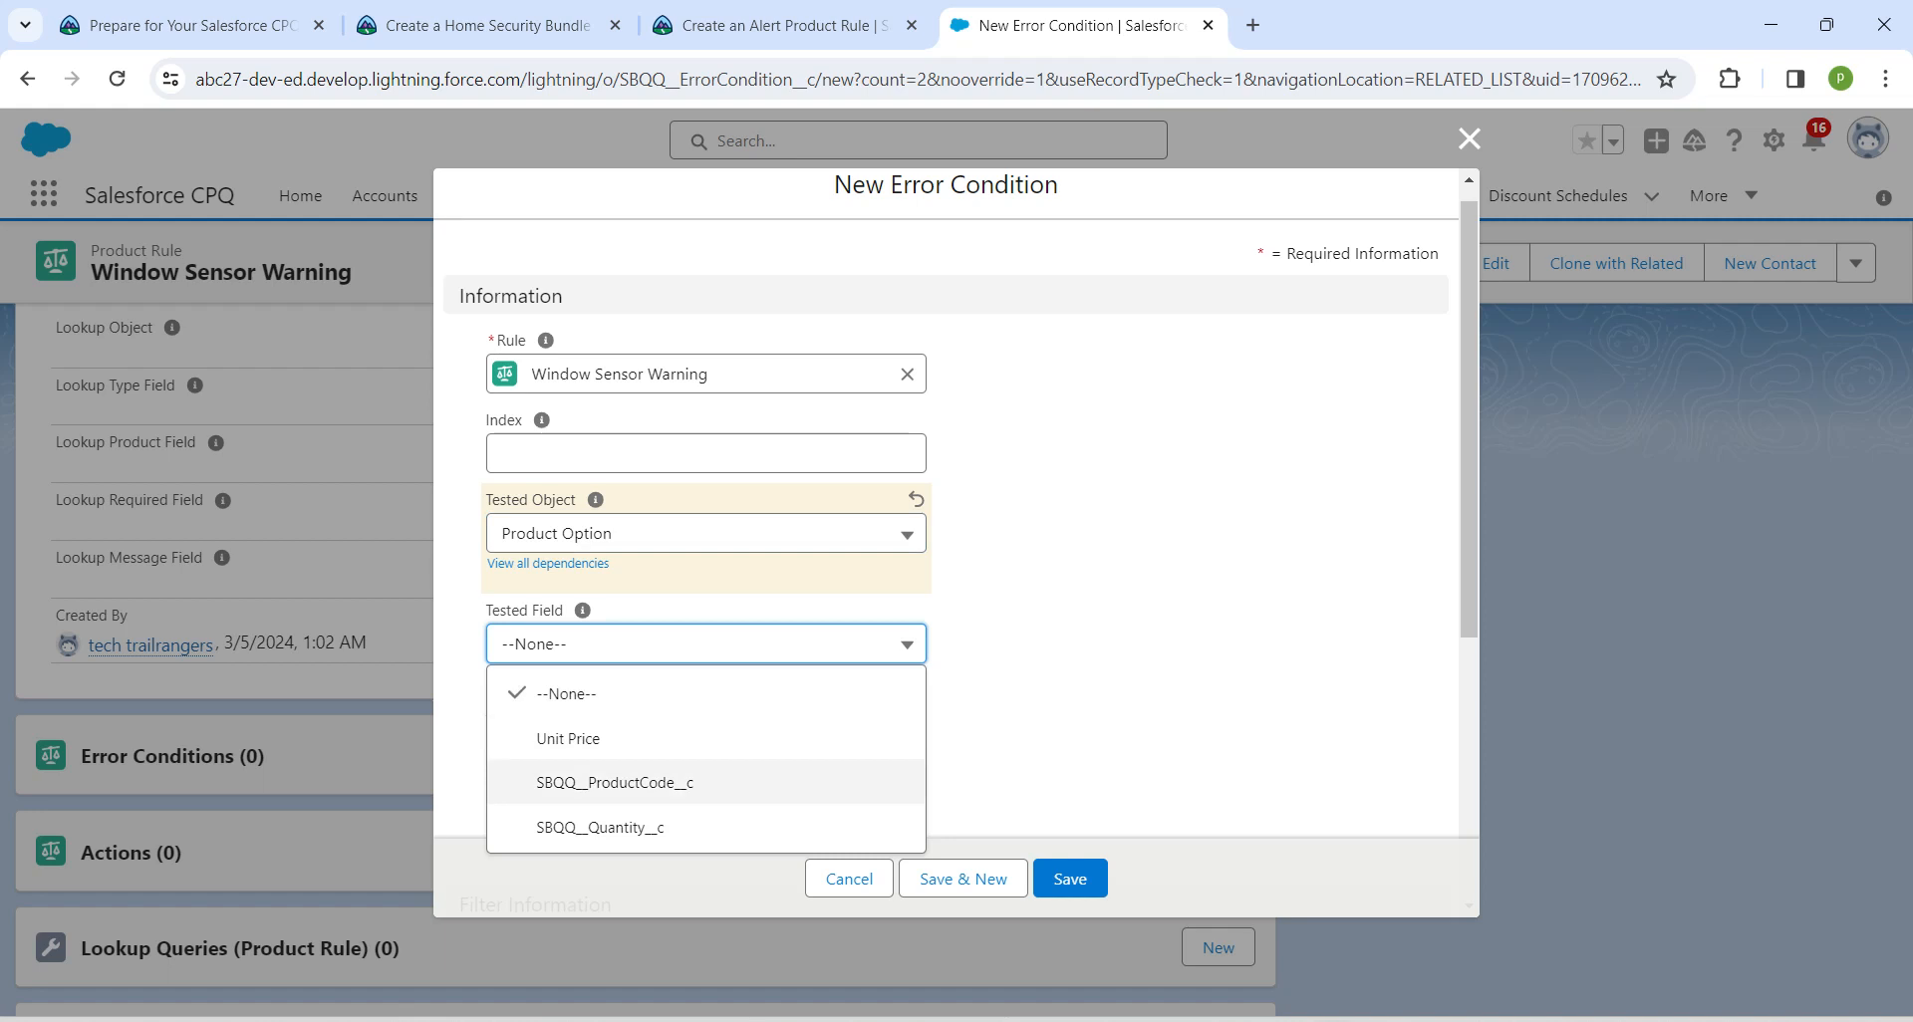
click(705, 782)
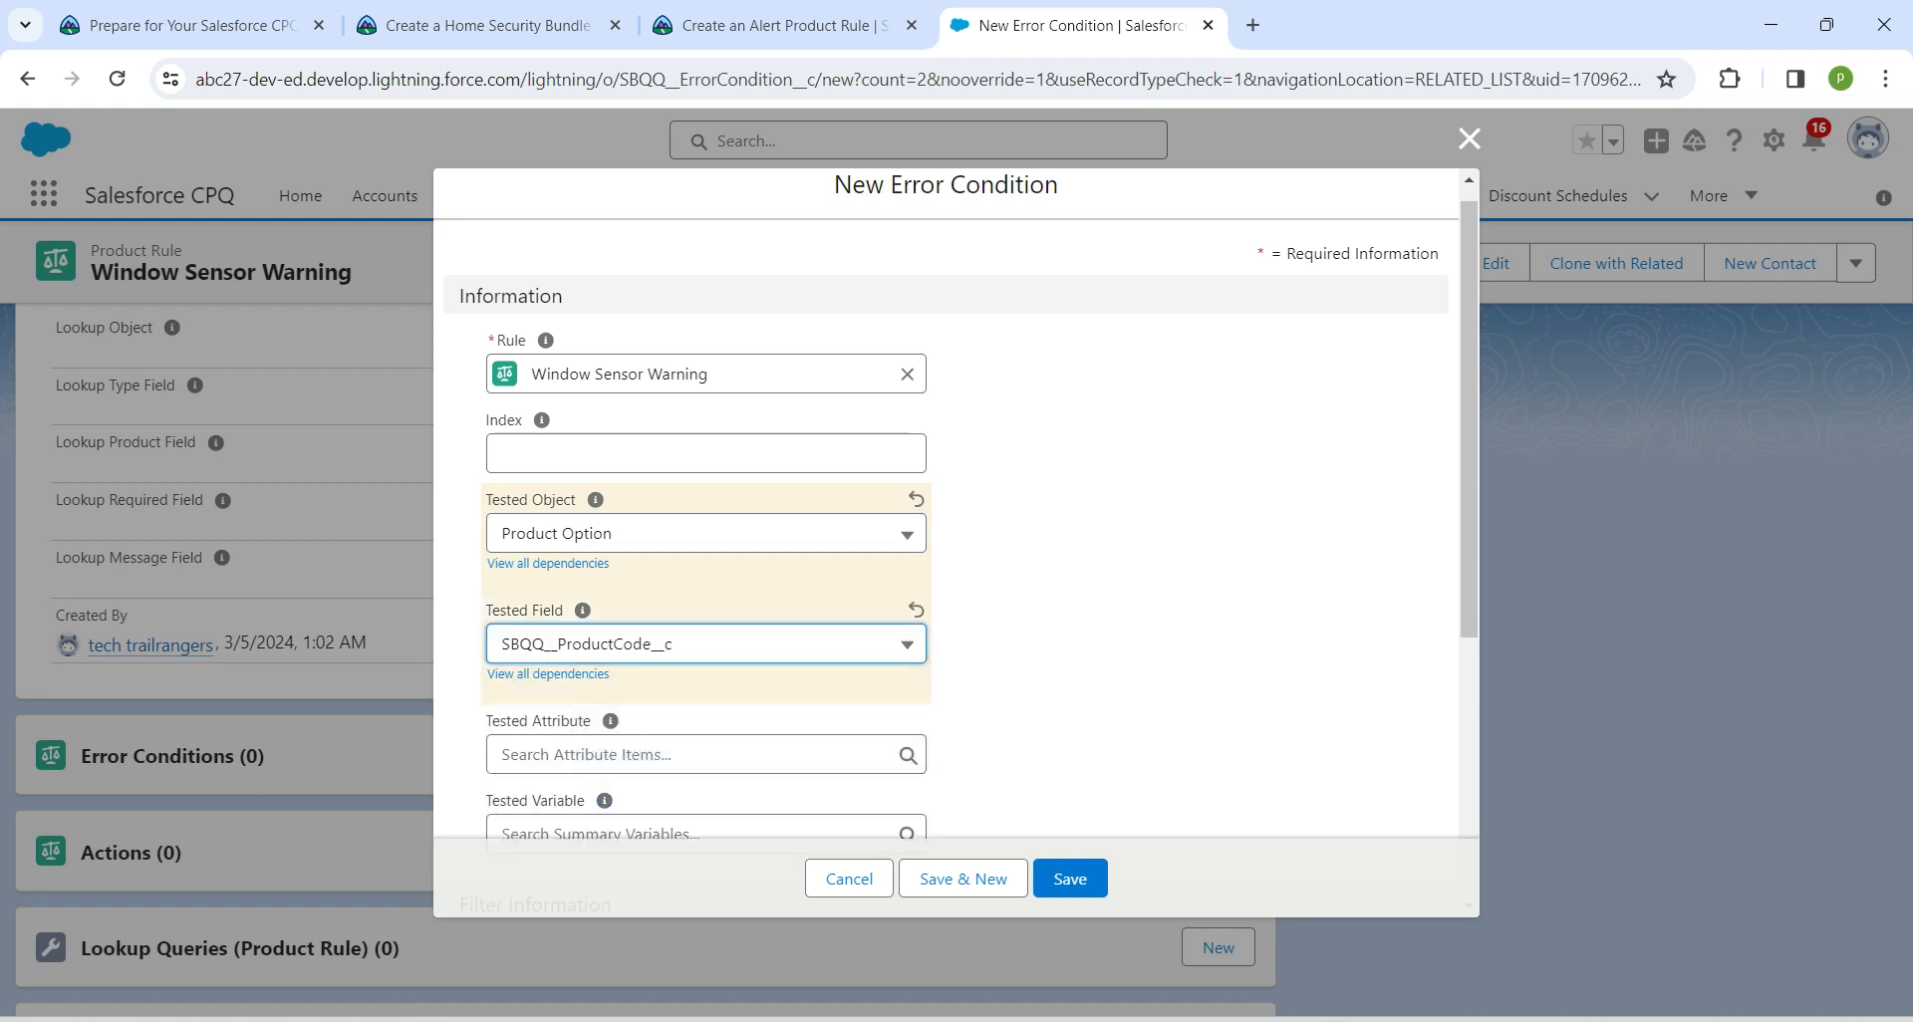
Step: Set the error condition's Operator to equals and its Filter Type to Value
scroll(946, 543, down, 5)
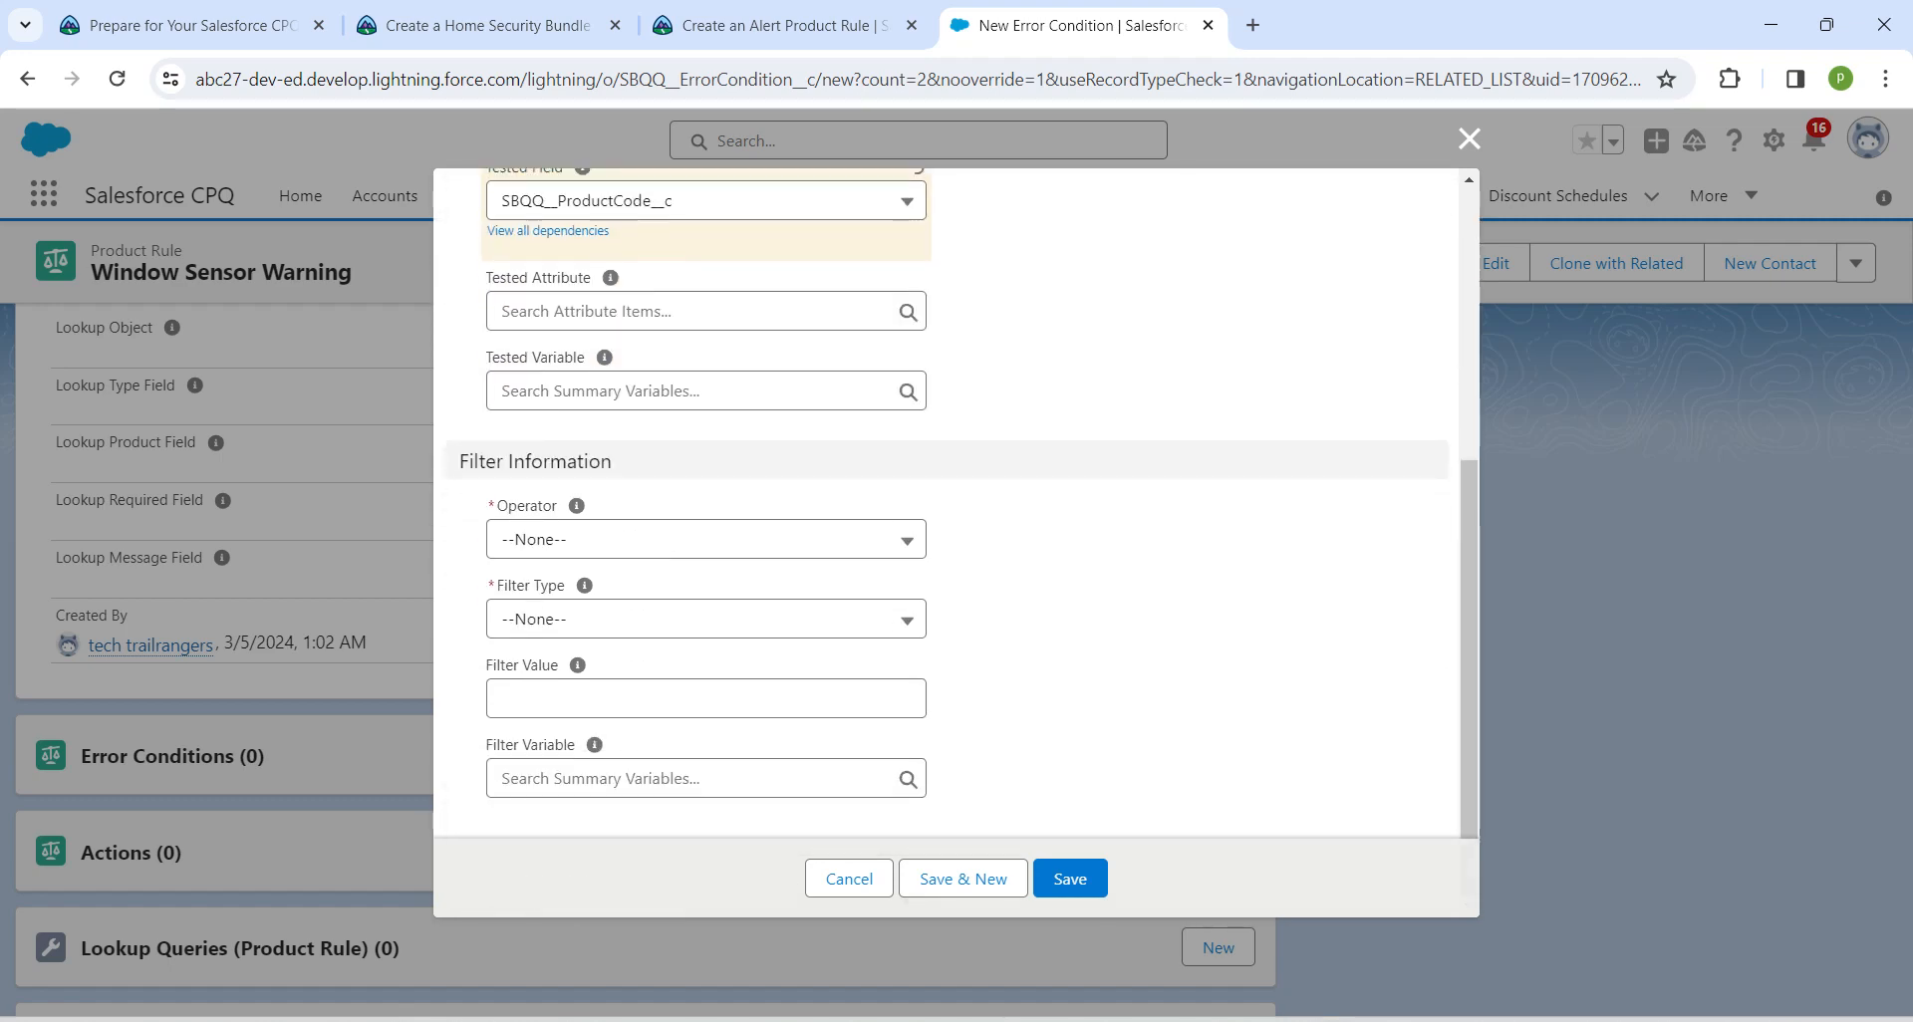
click(705, 539)
click(706, 632)
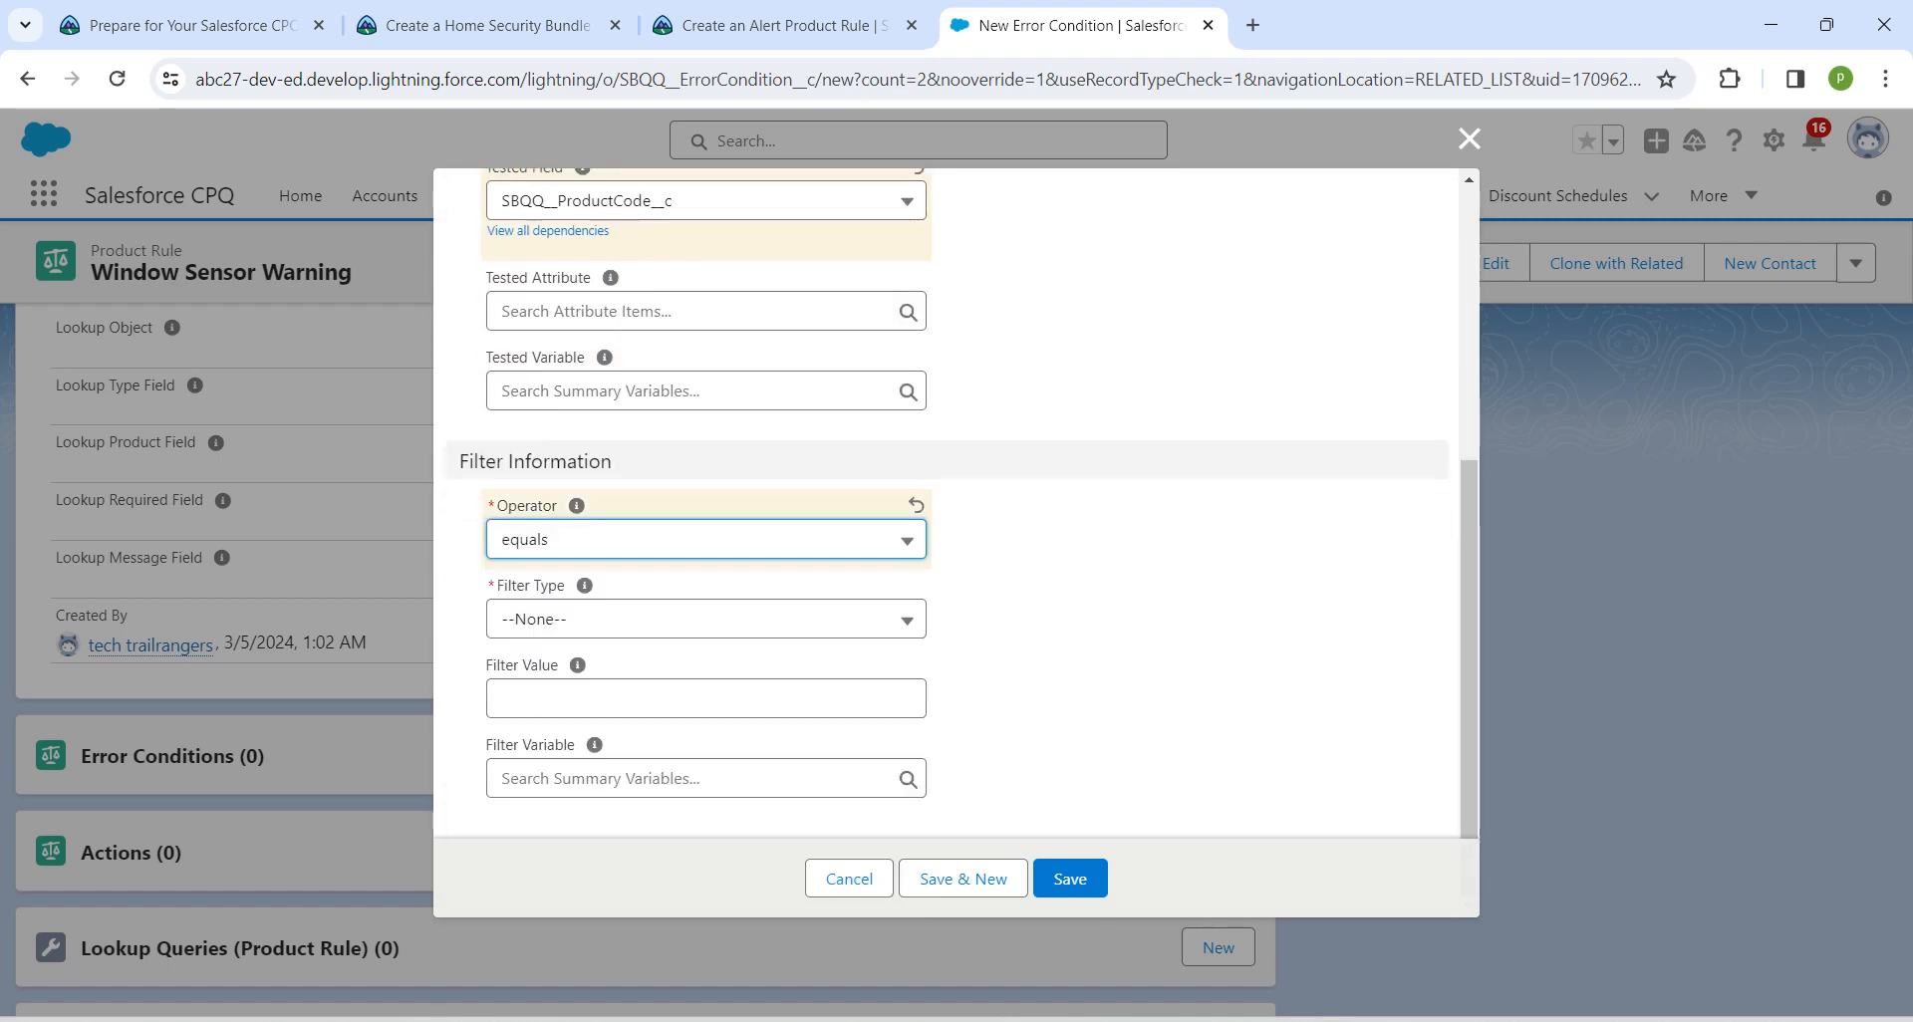
click(706, 618)
click(706, 759)
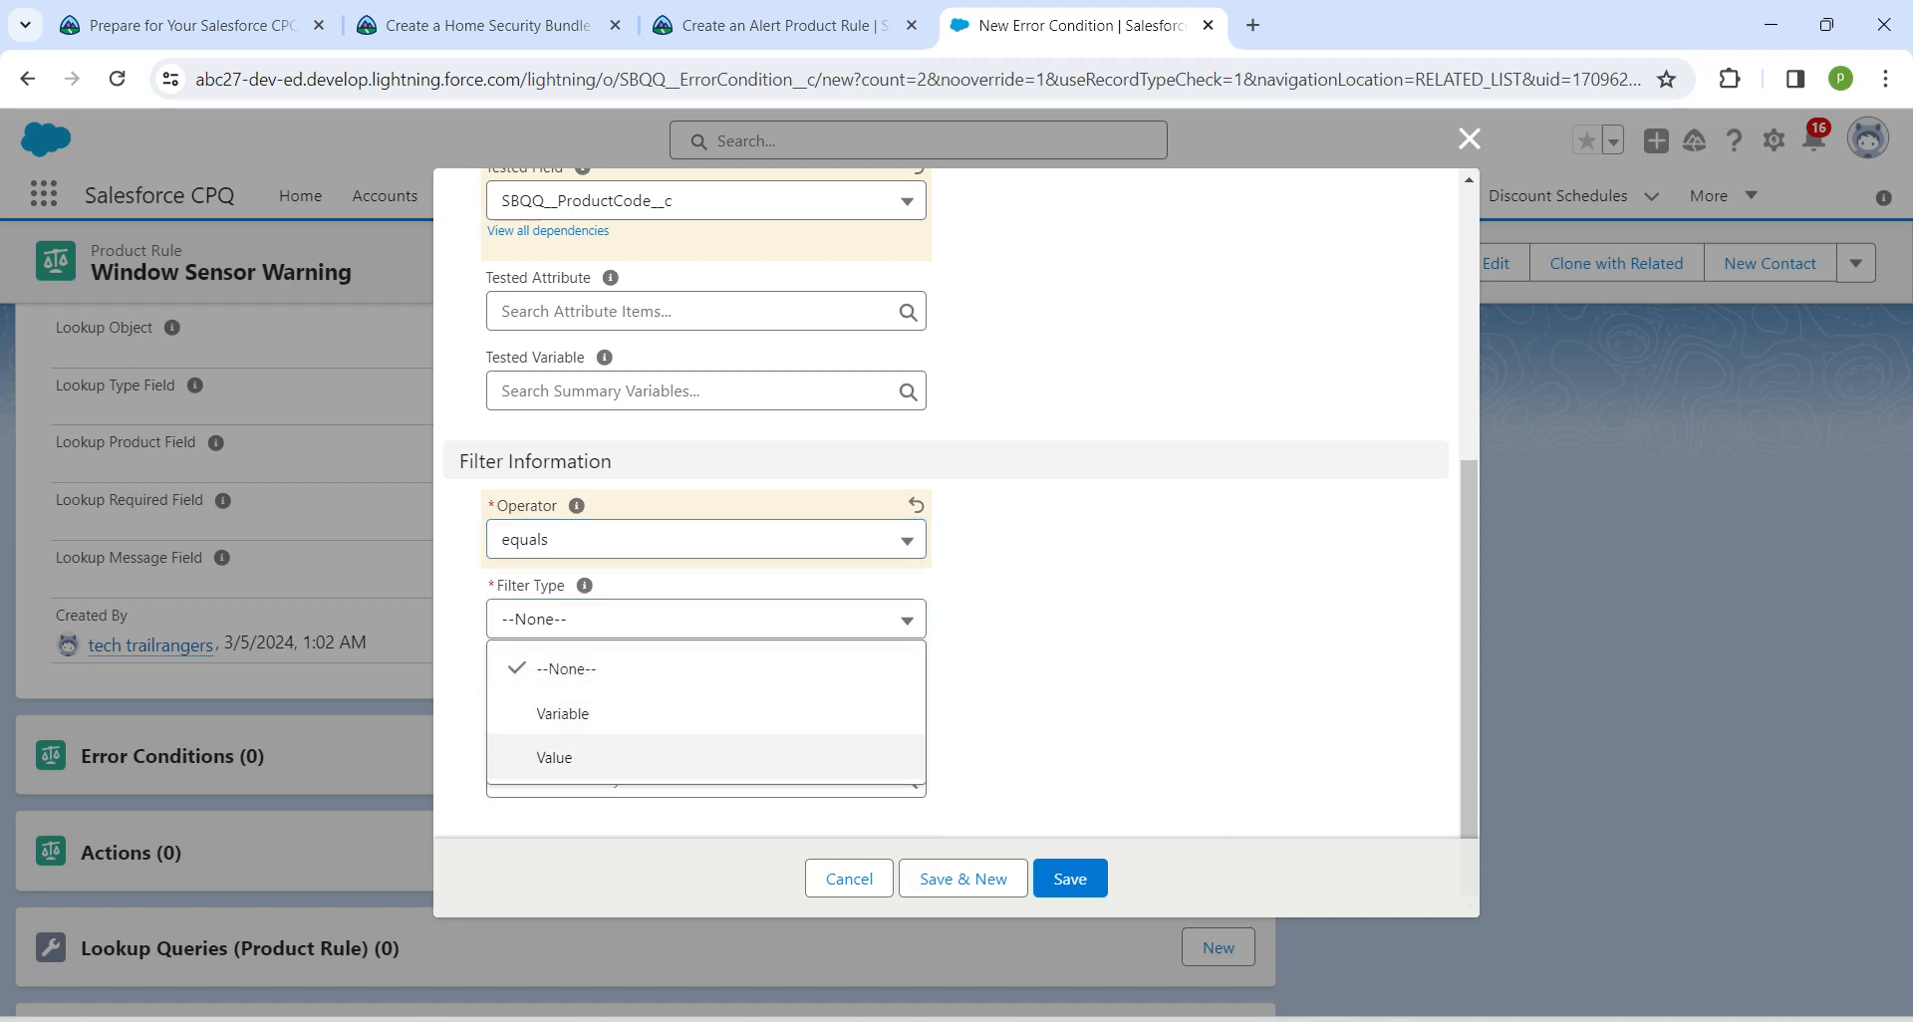
Step: Copy WINDOWSENSOR from Trailhead into the error condition's Filter Value, then save it and start another error condition
click(638, 698)
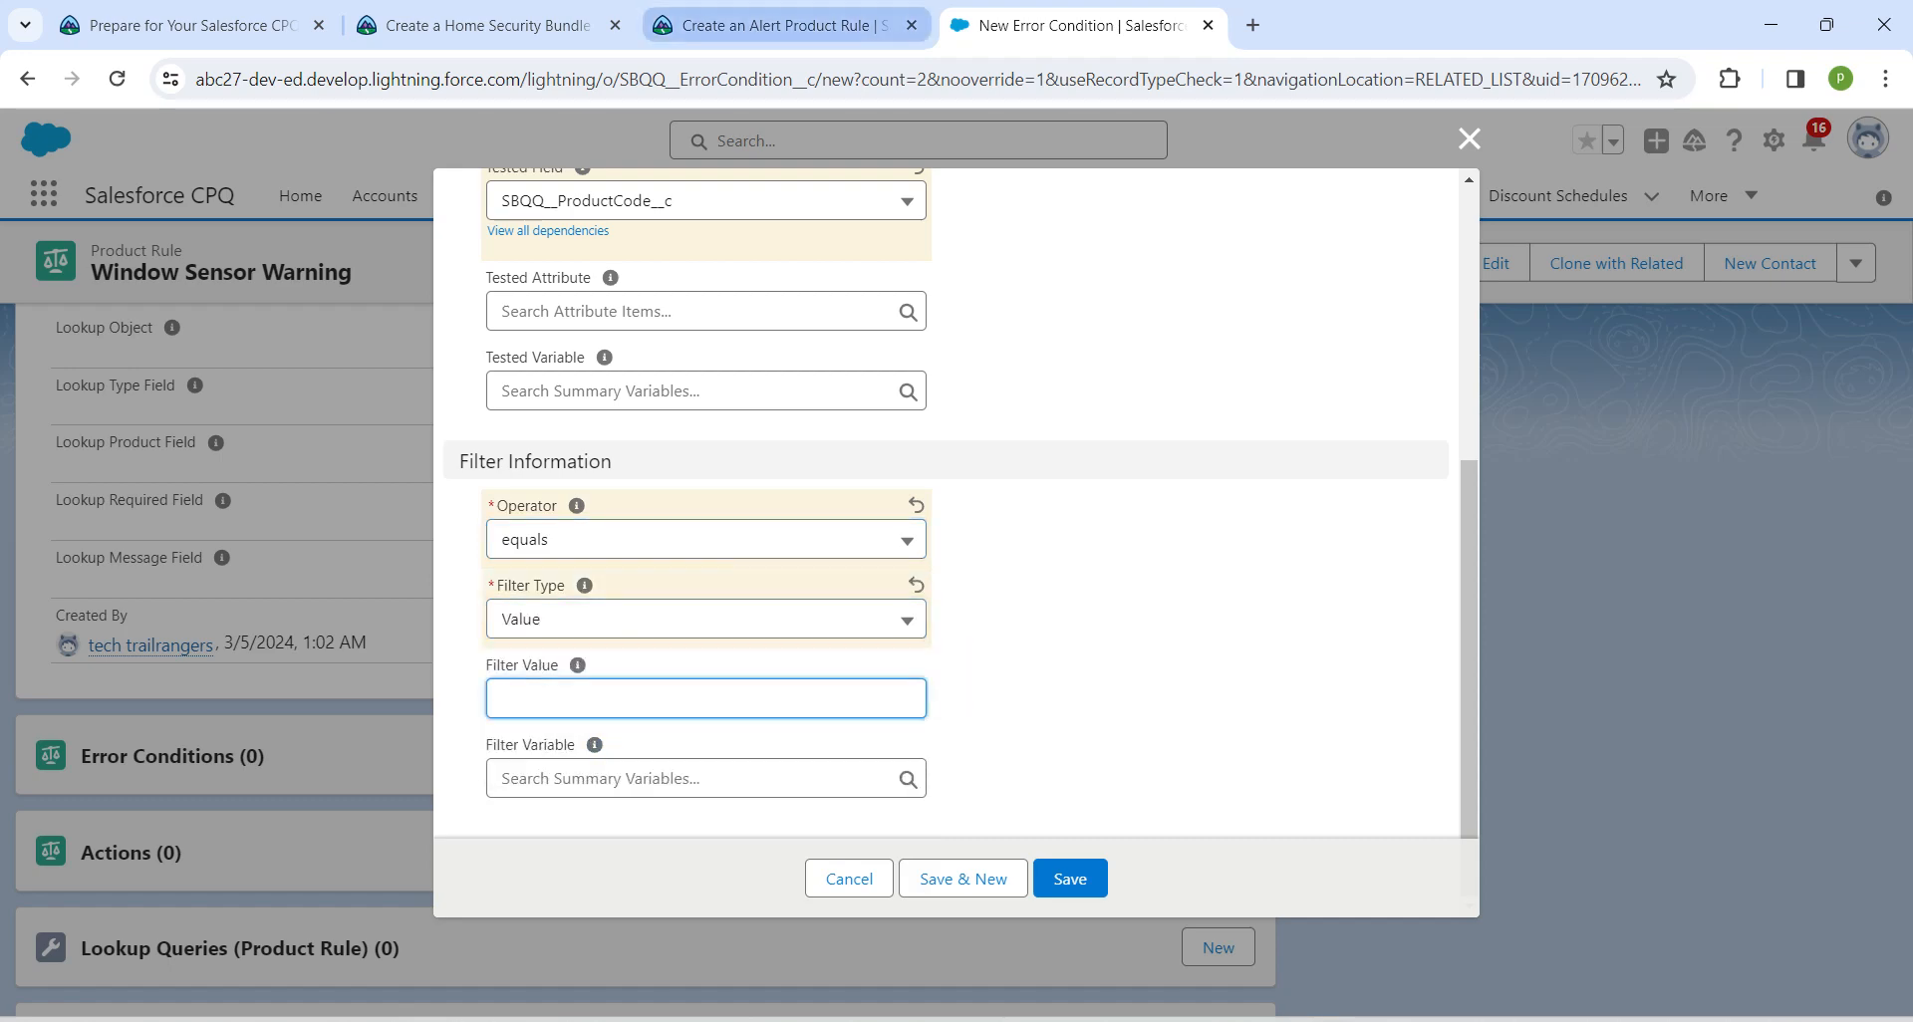
click(768, 25)
scroll(797, 618, down, 3)
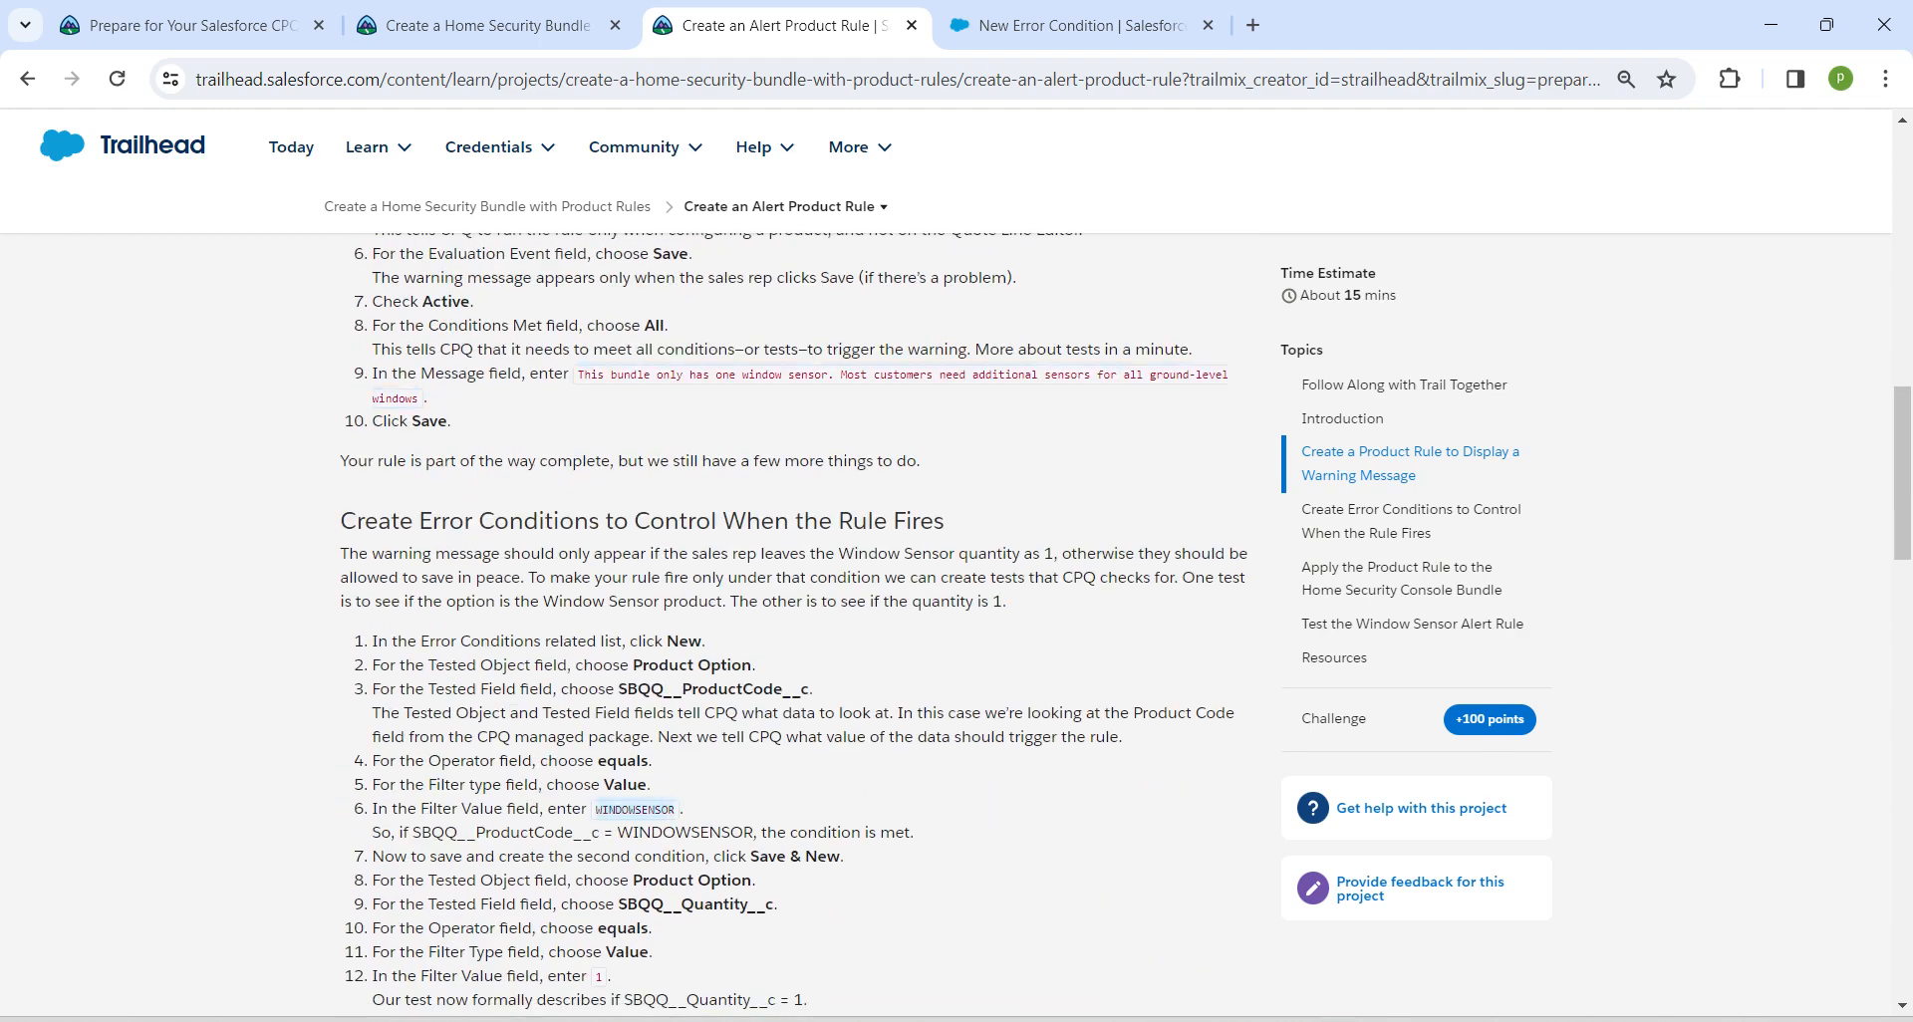
click(1066, 25)
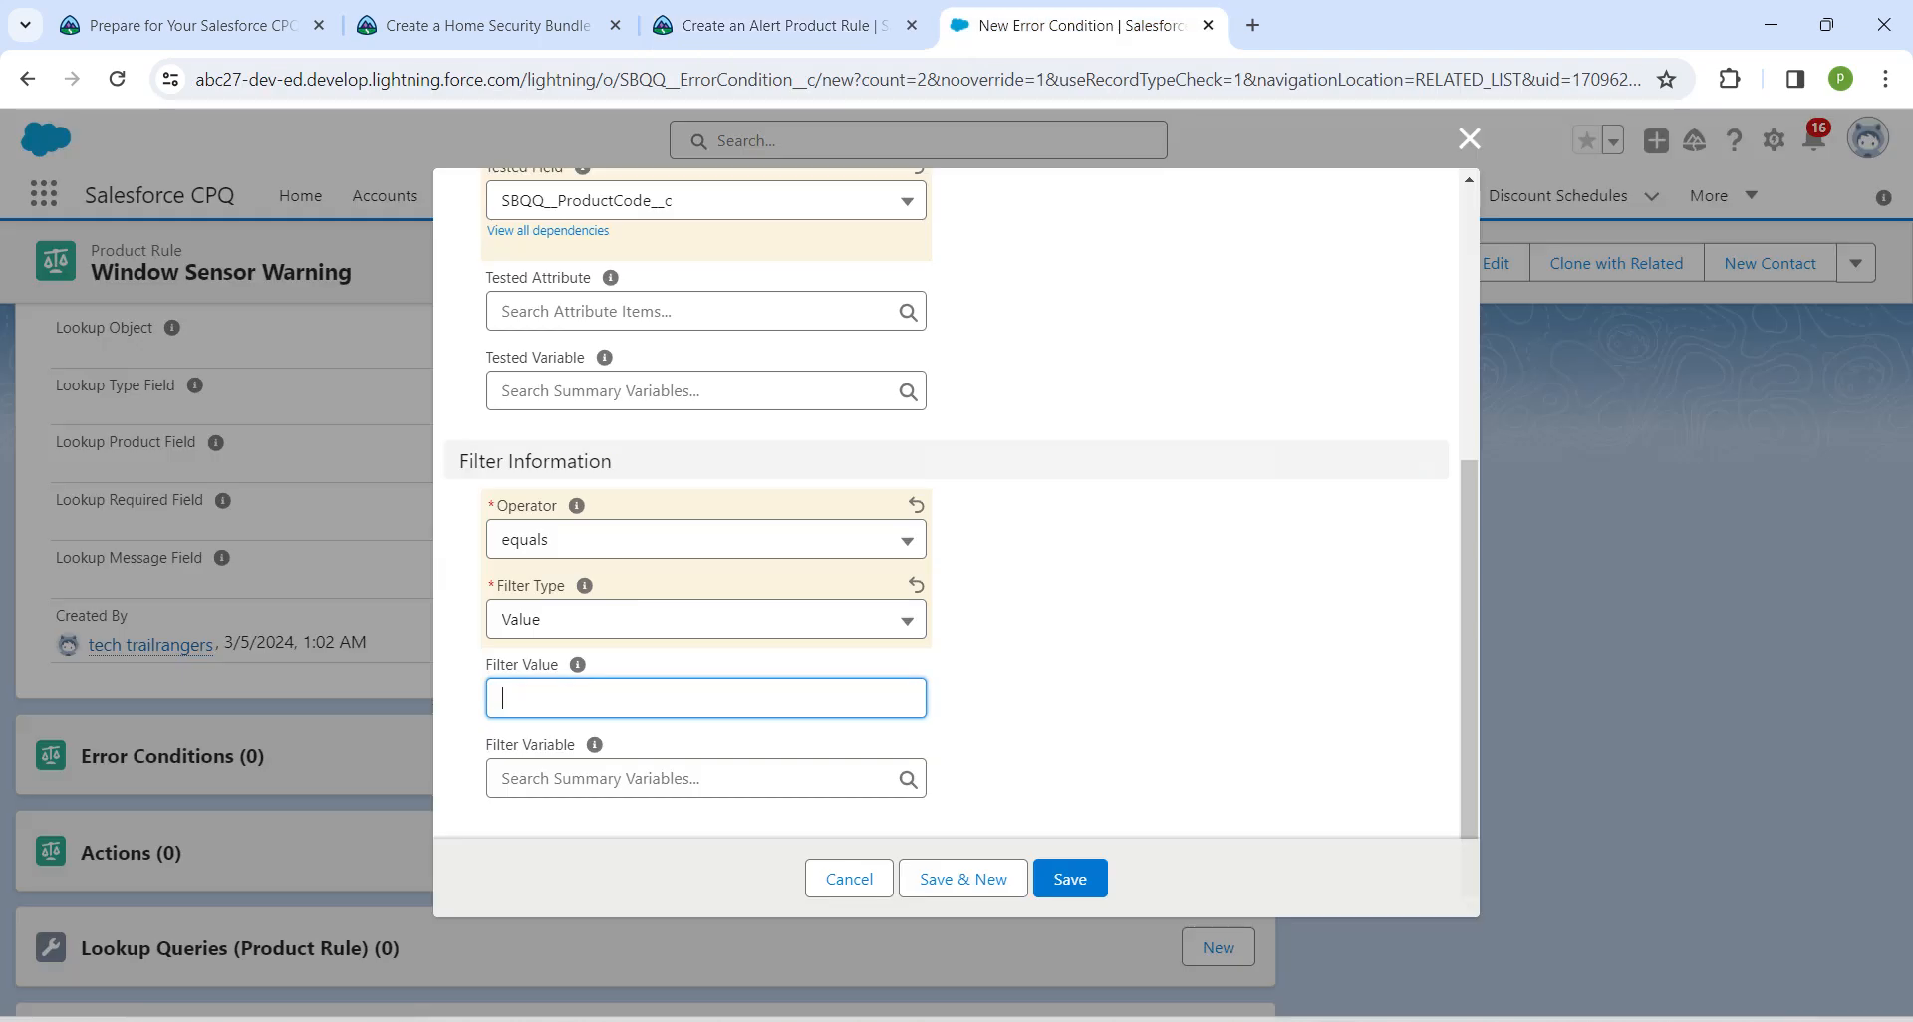
text(WINDOWSENSOR)
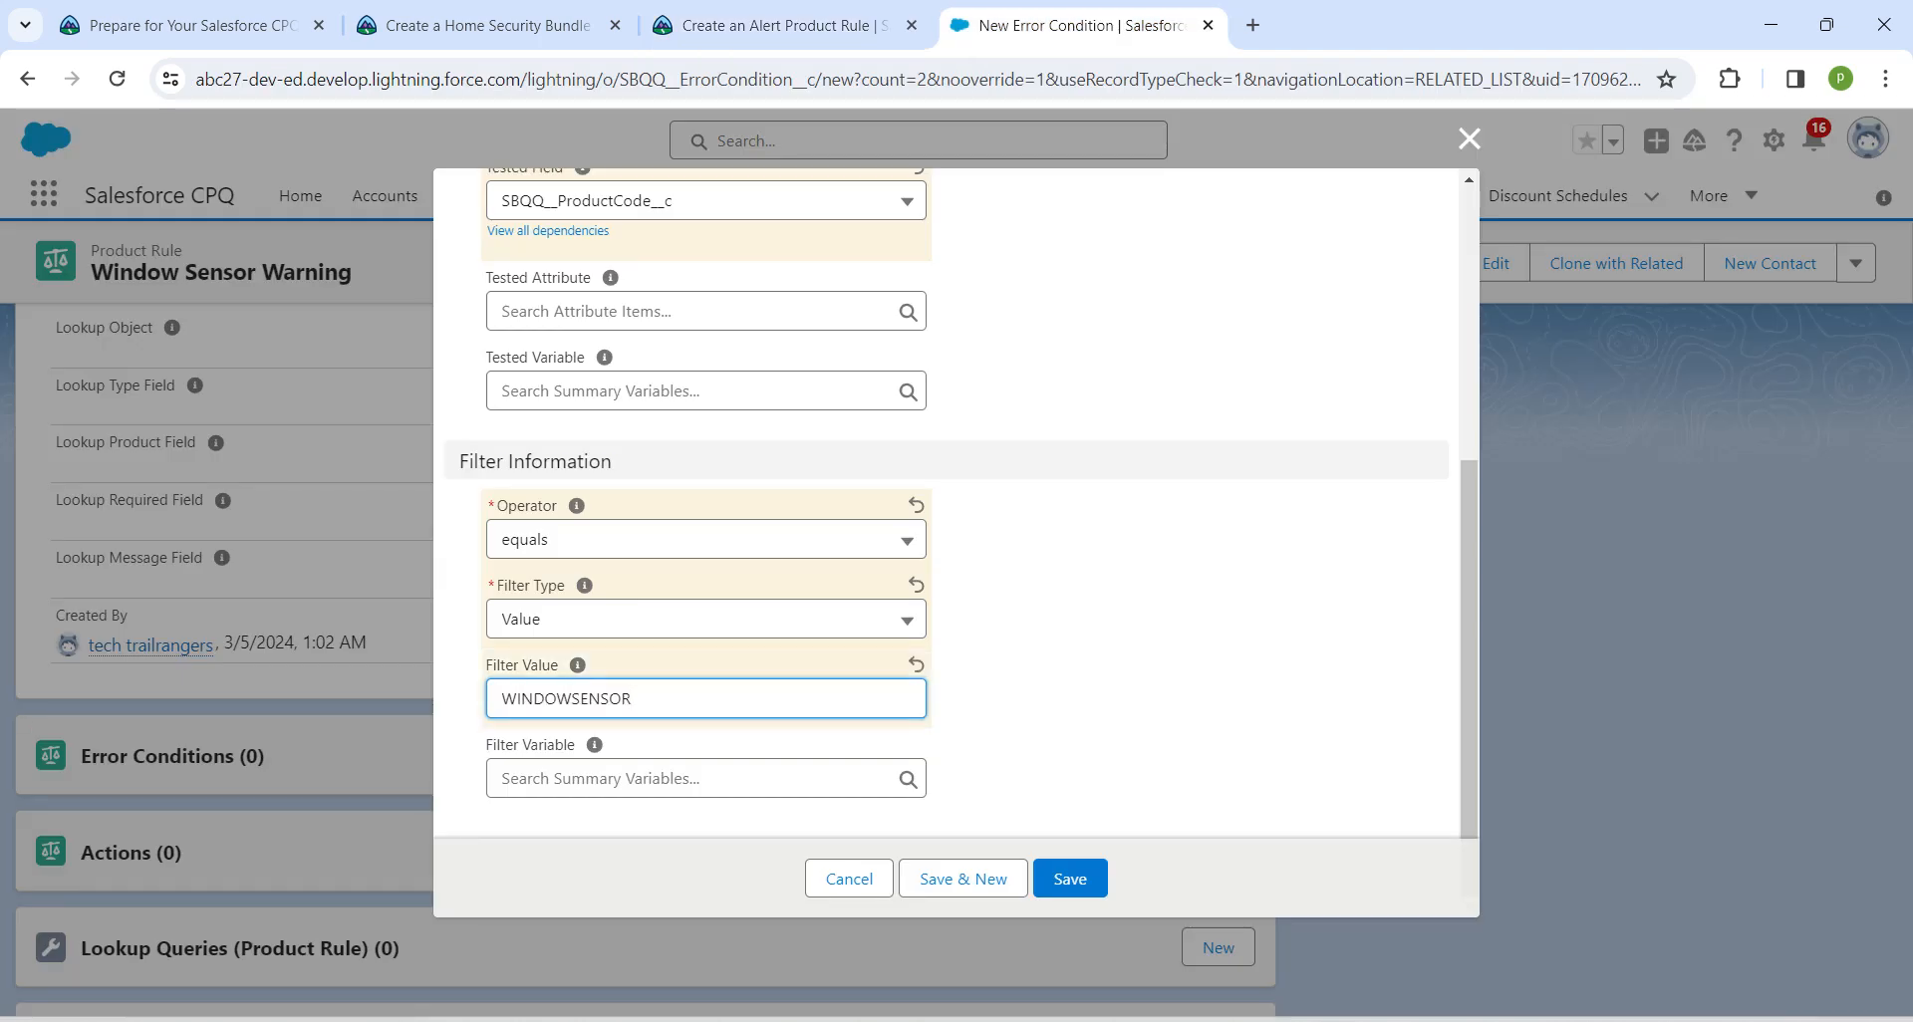
click(964, 879)
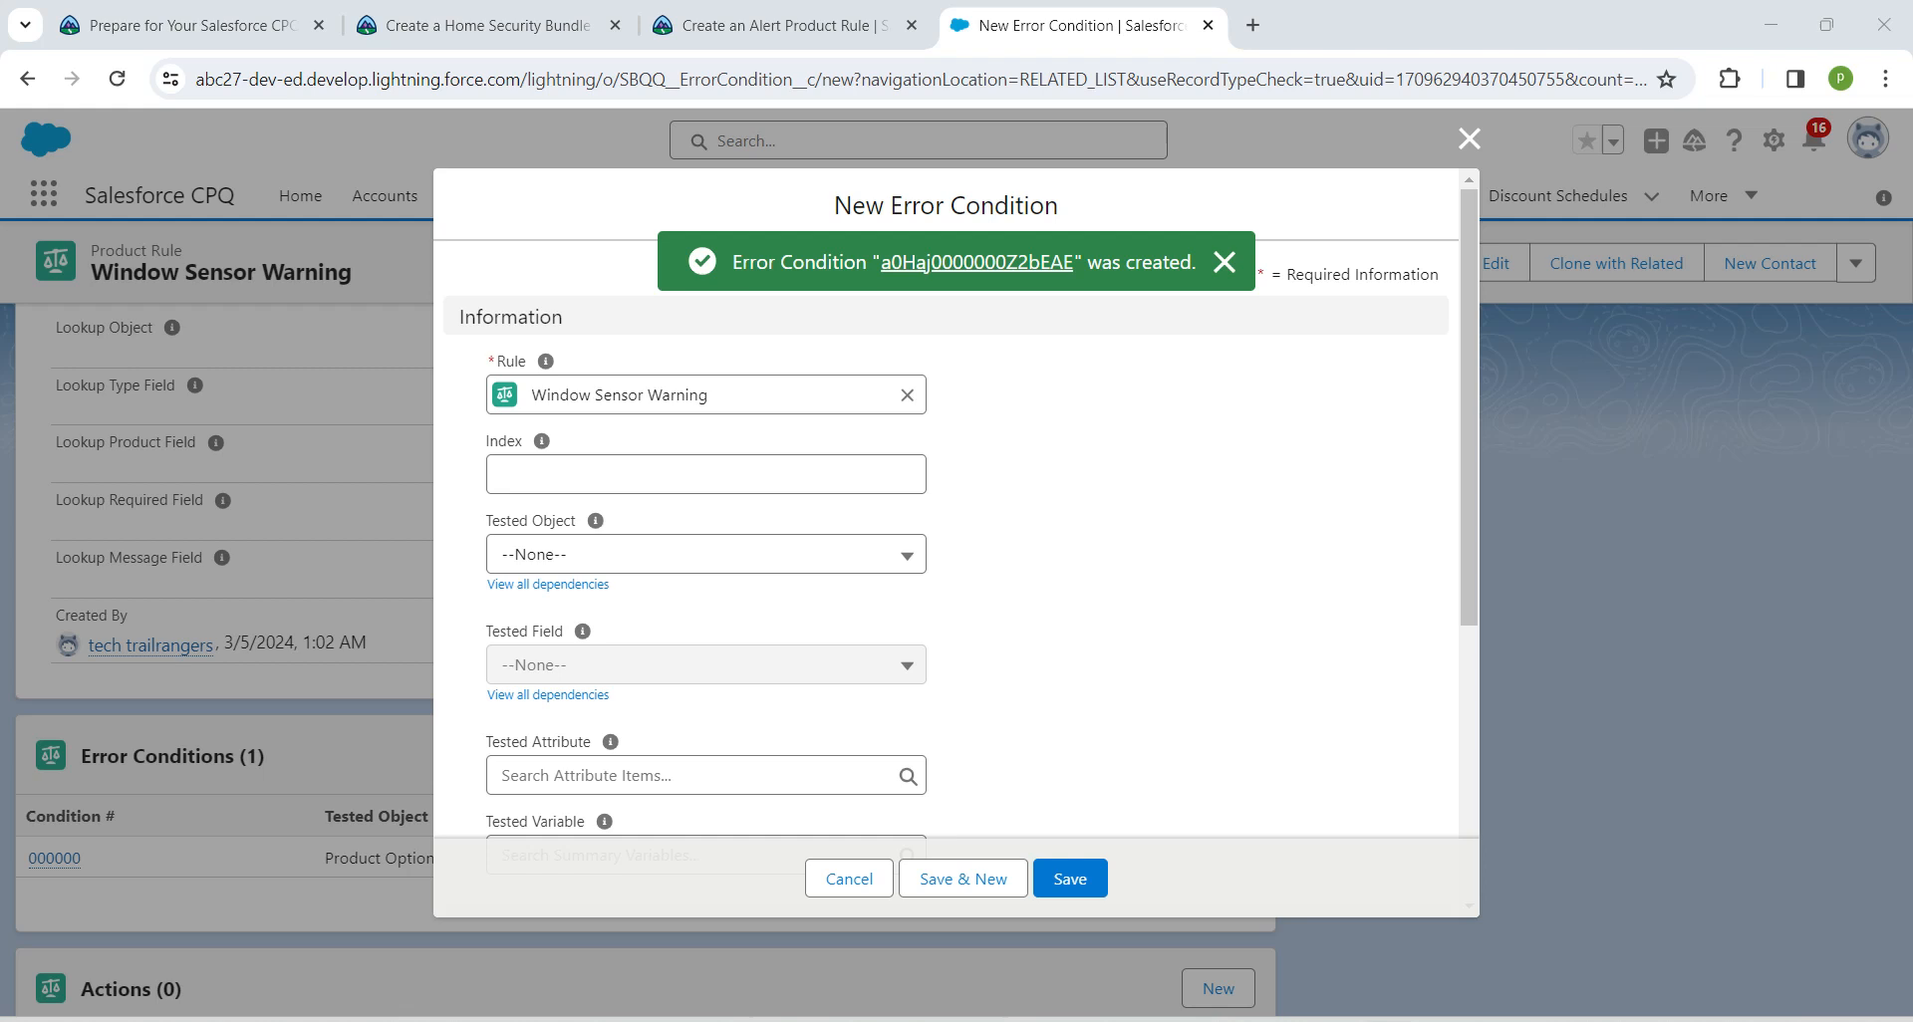
Step: Set the second error condition's Tested Object to Product Option and its Tested Field to SBQQ__Quantity__c
click(706, 555)
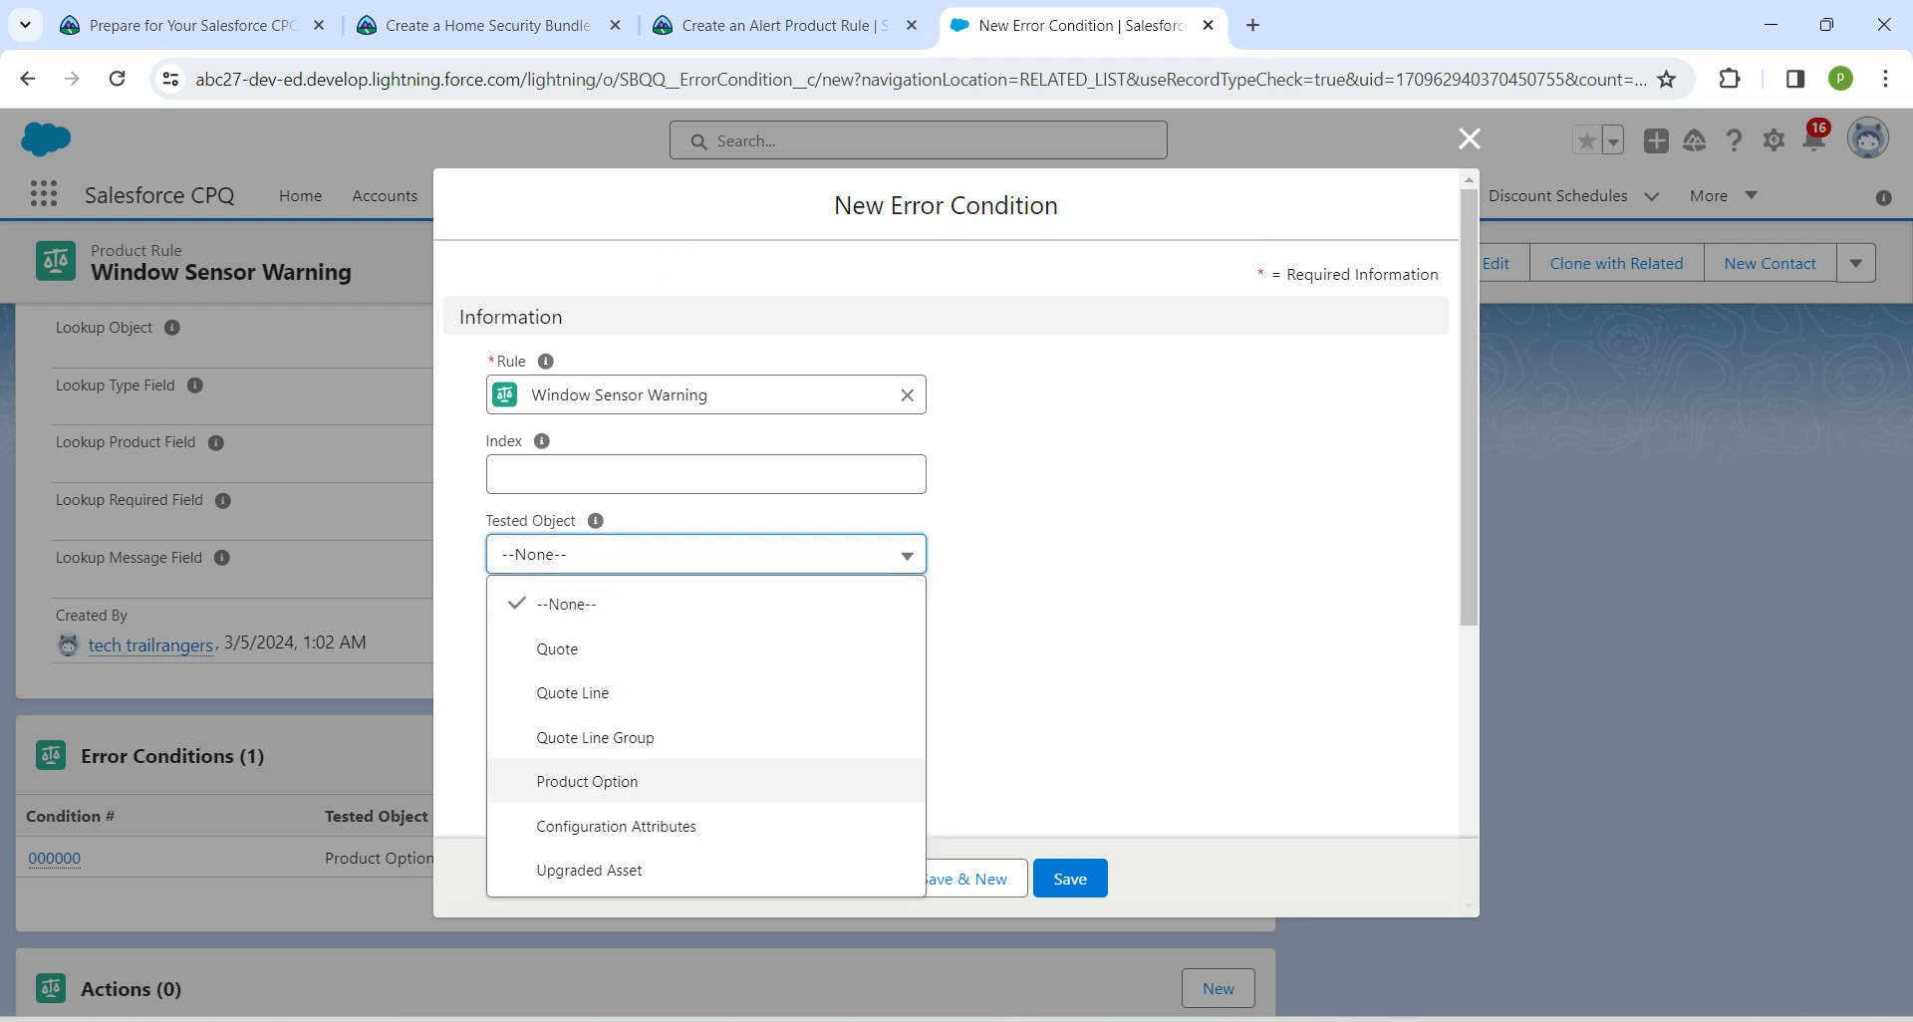
click(587, 781)
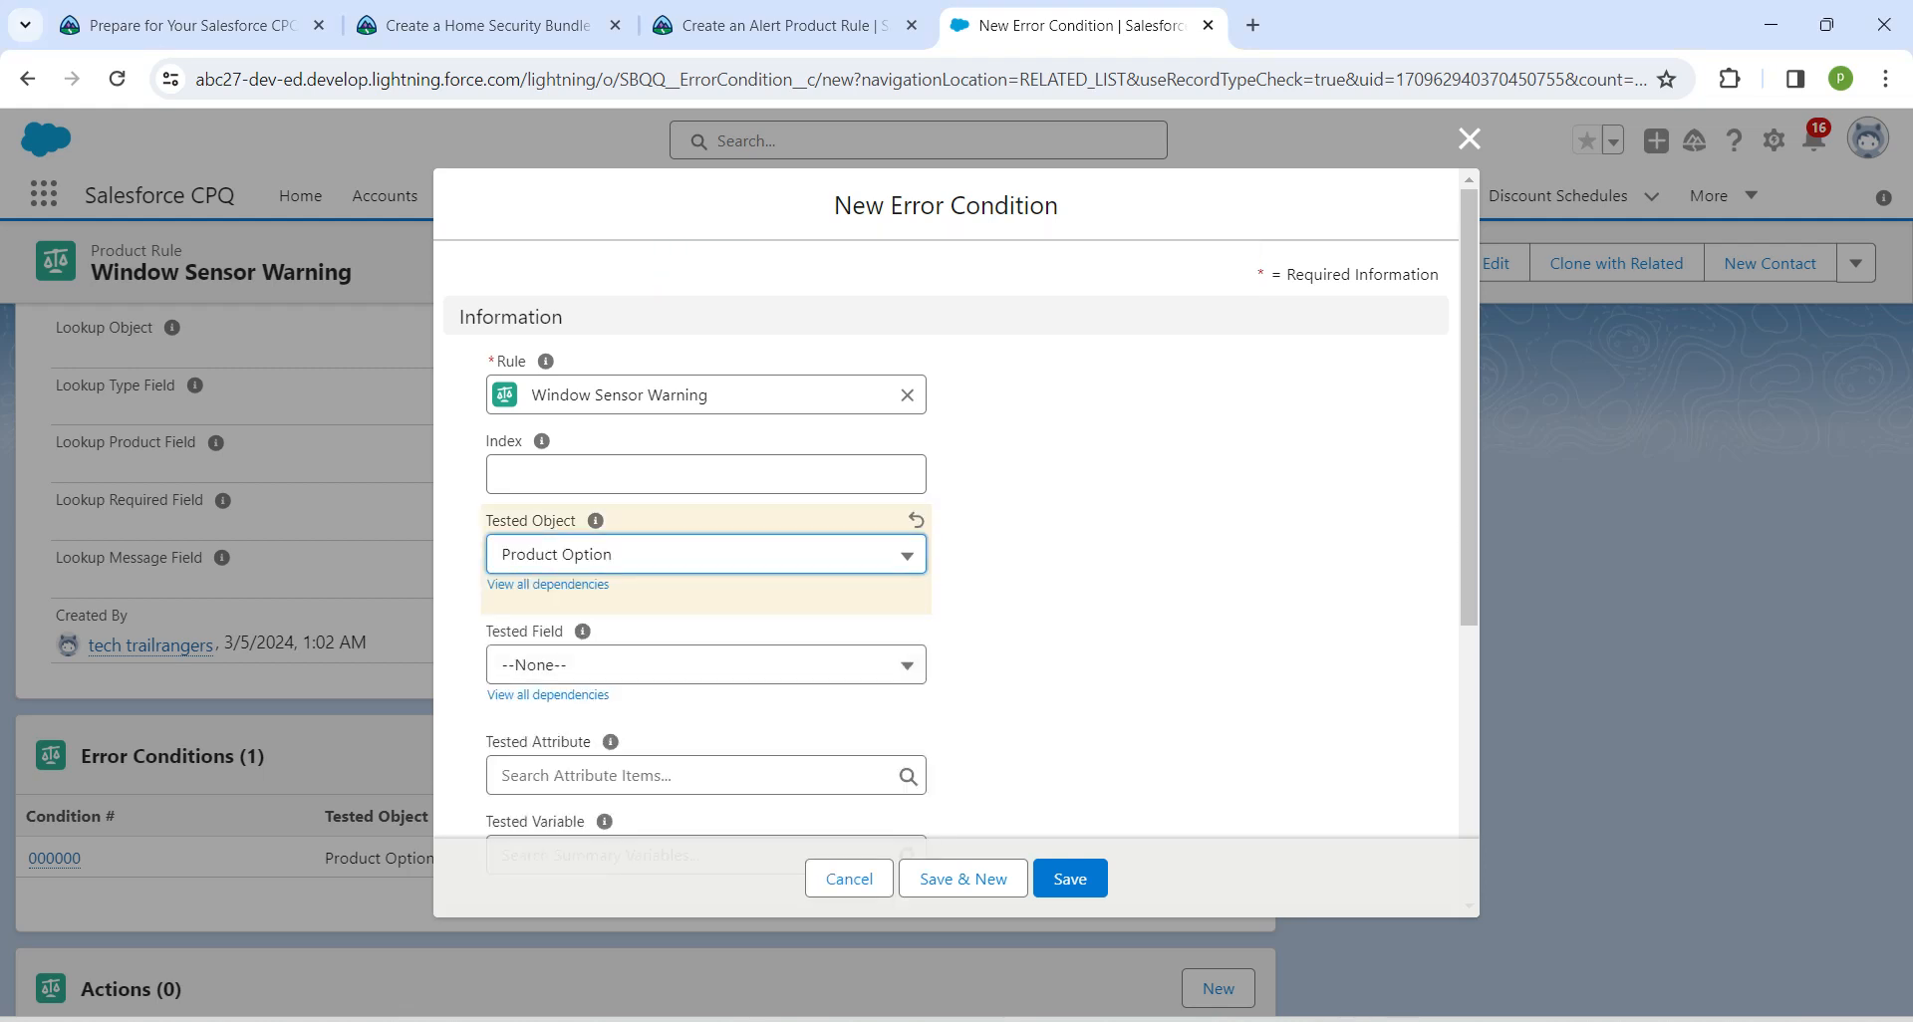
click(706, 665)
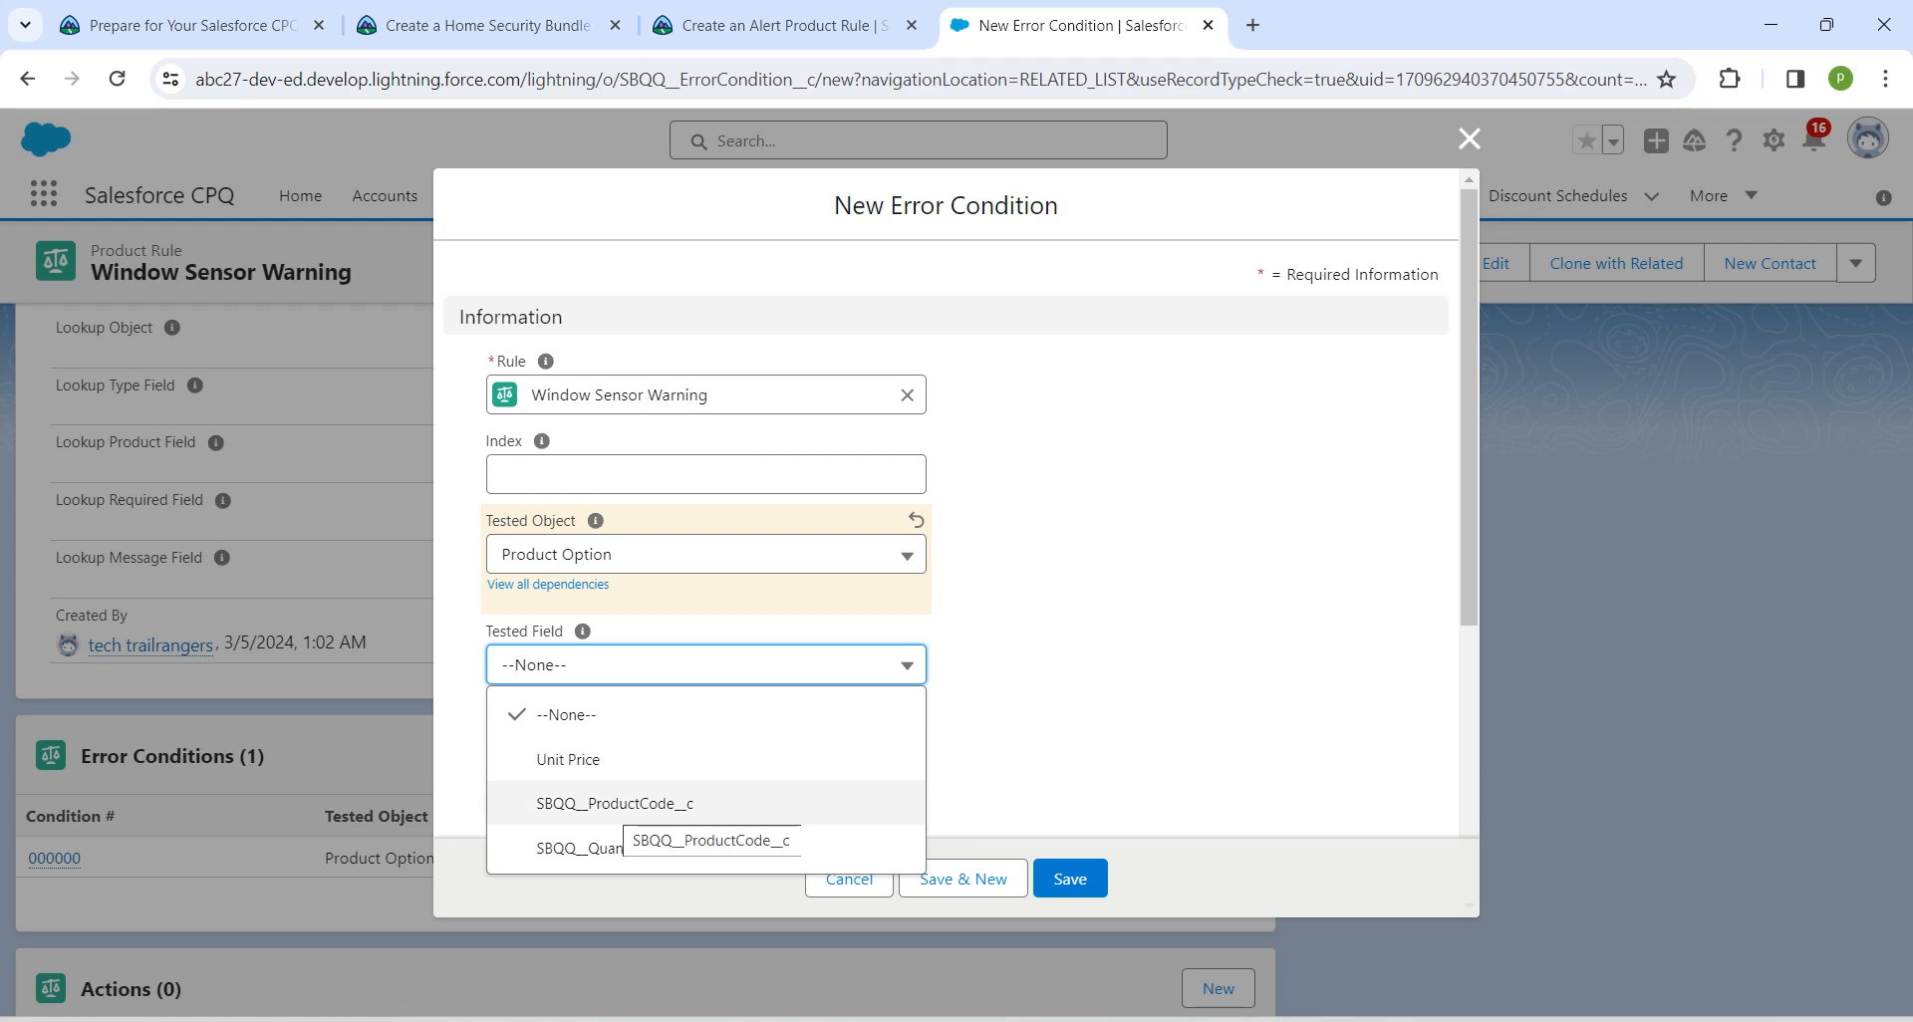
click(618, 848)
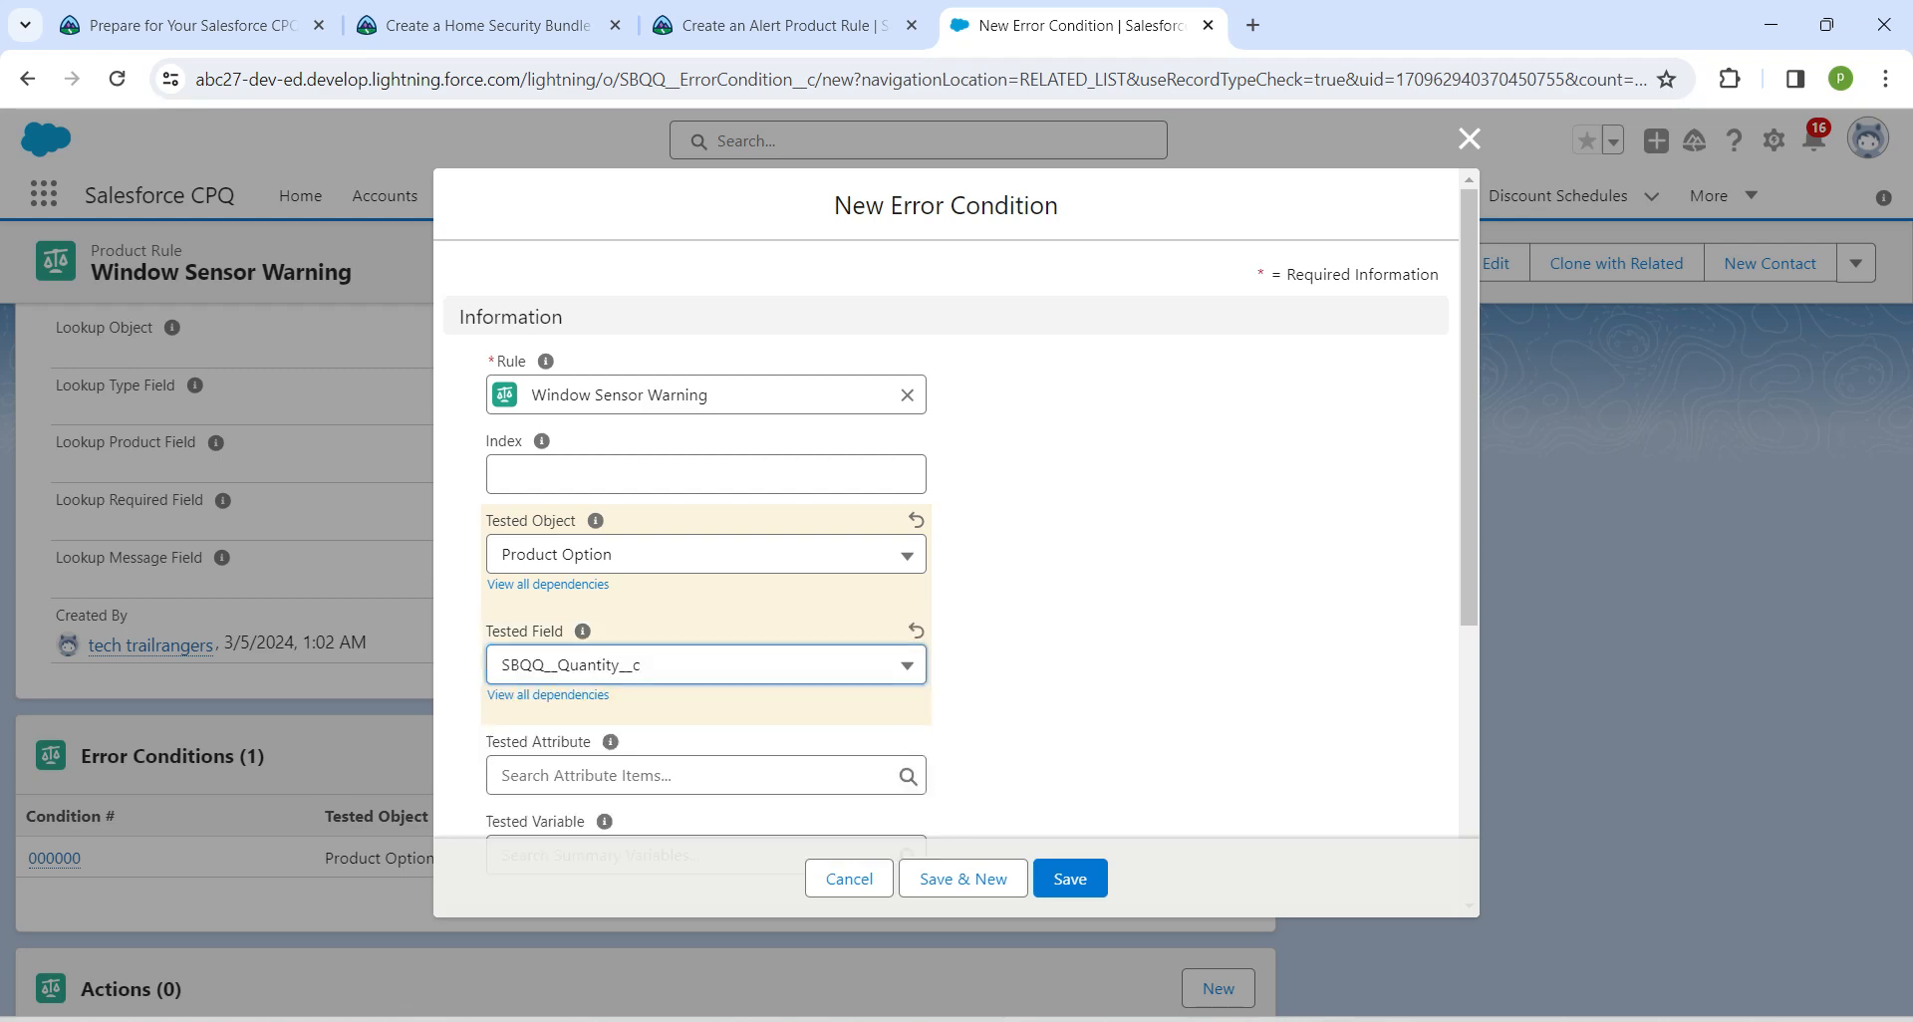
Step: Set the quantity condition's Operator to equals, Filter Type to Value and Filter Value to 1, and save it
scroll(596, 748, down, 5)
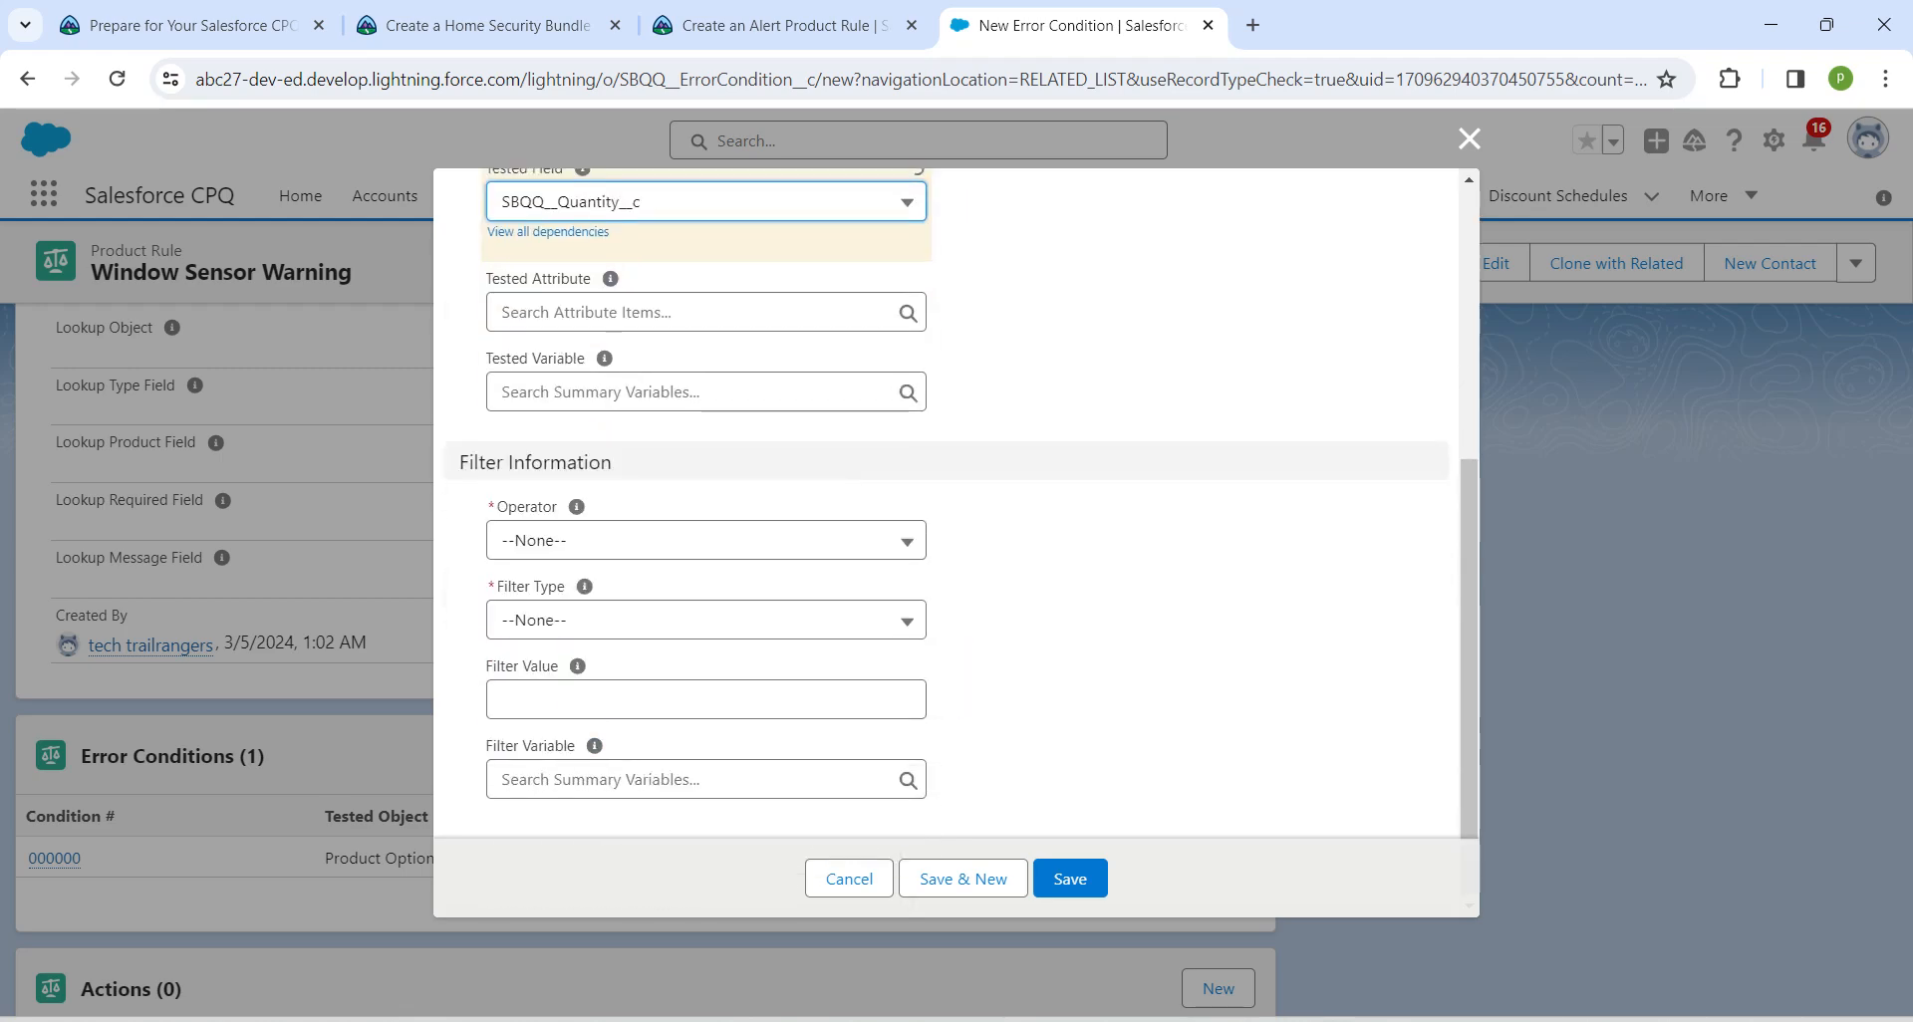
click(706, 540)
click(560, 634)
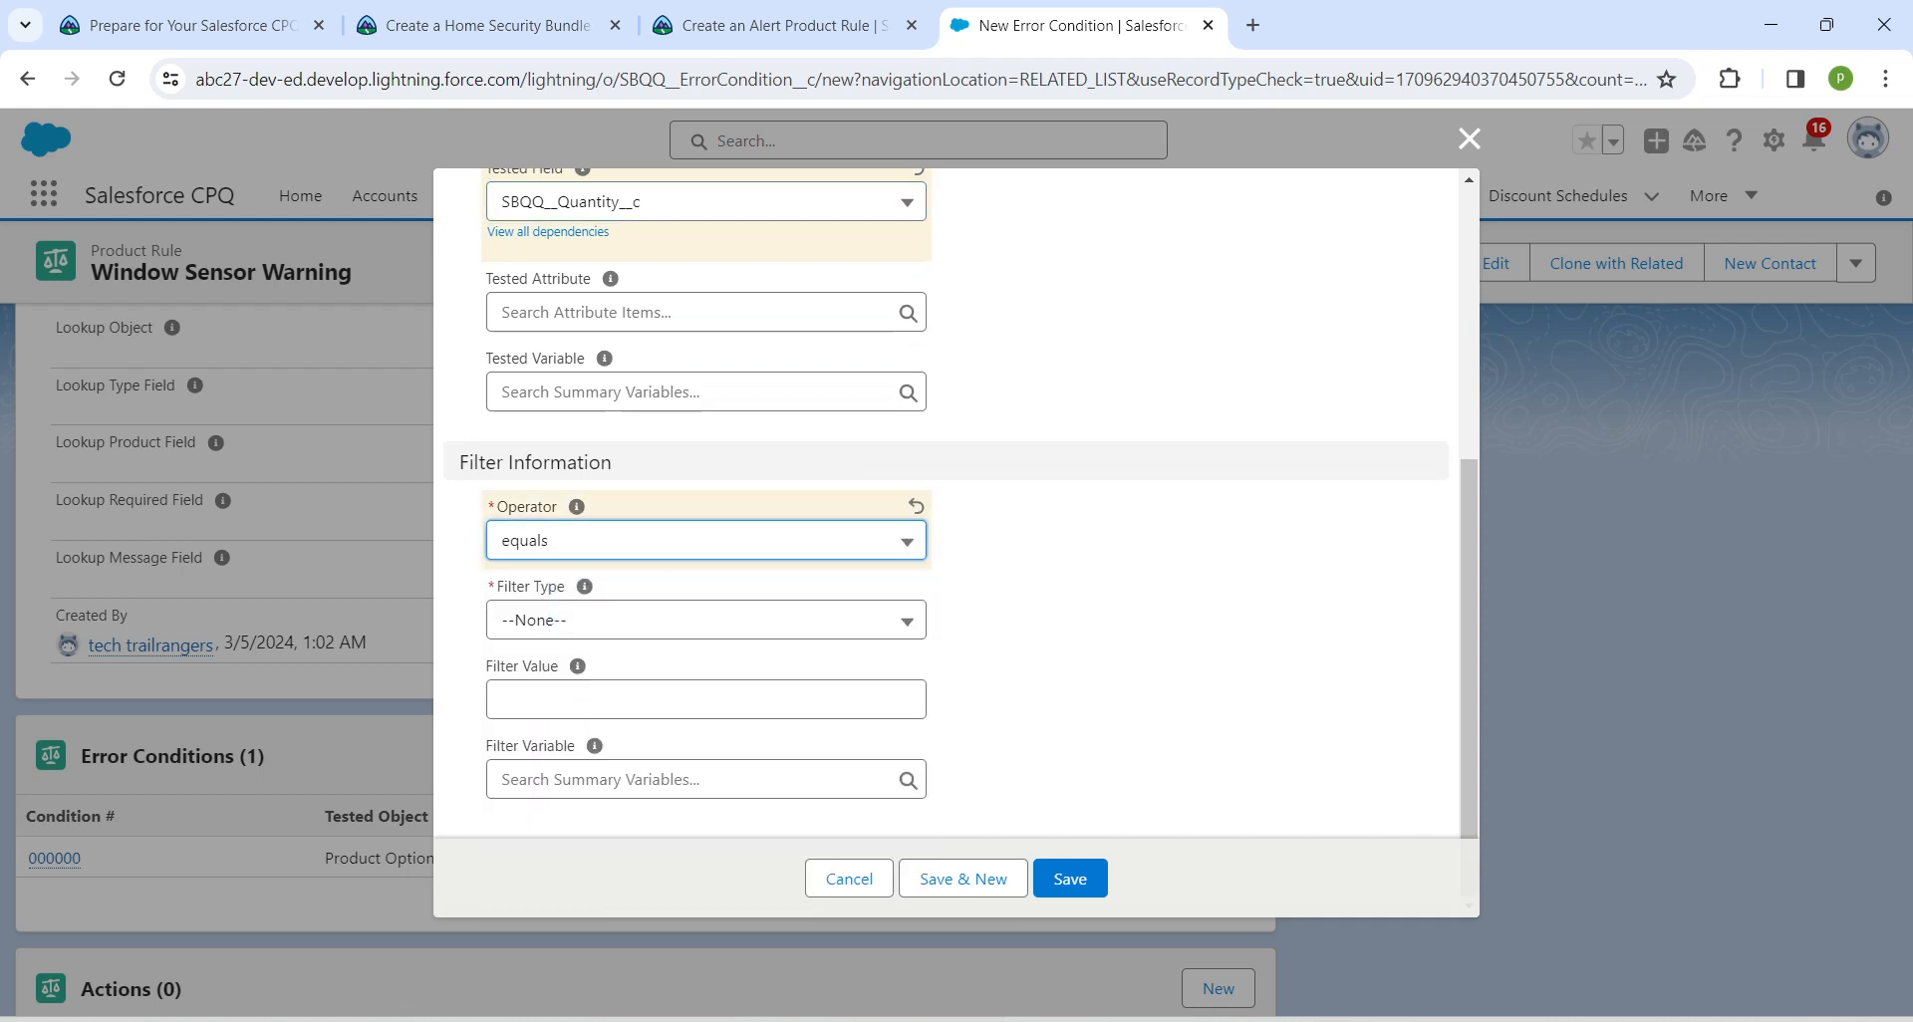
click(706, 620)
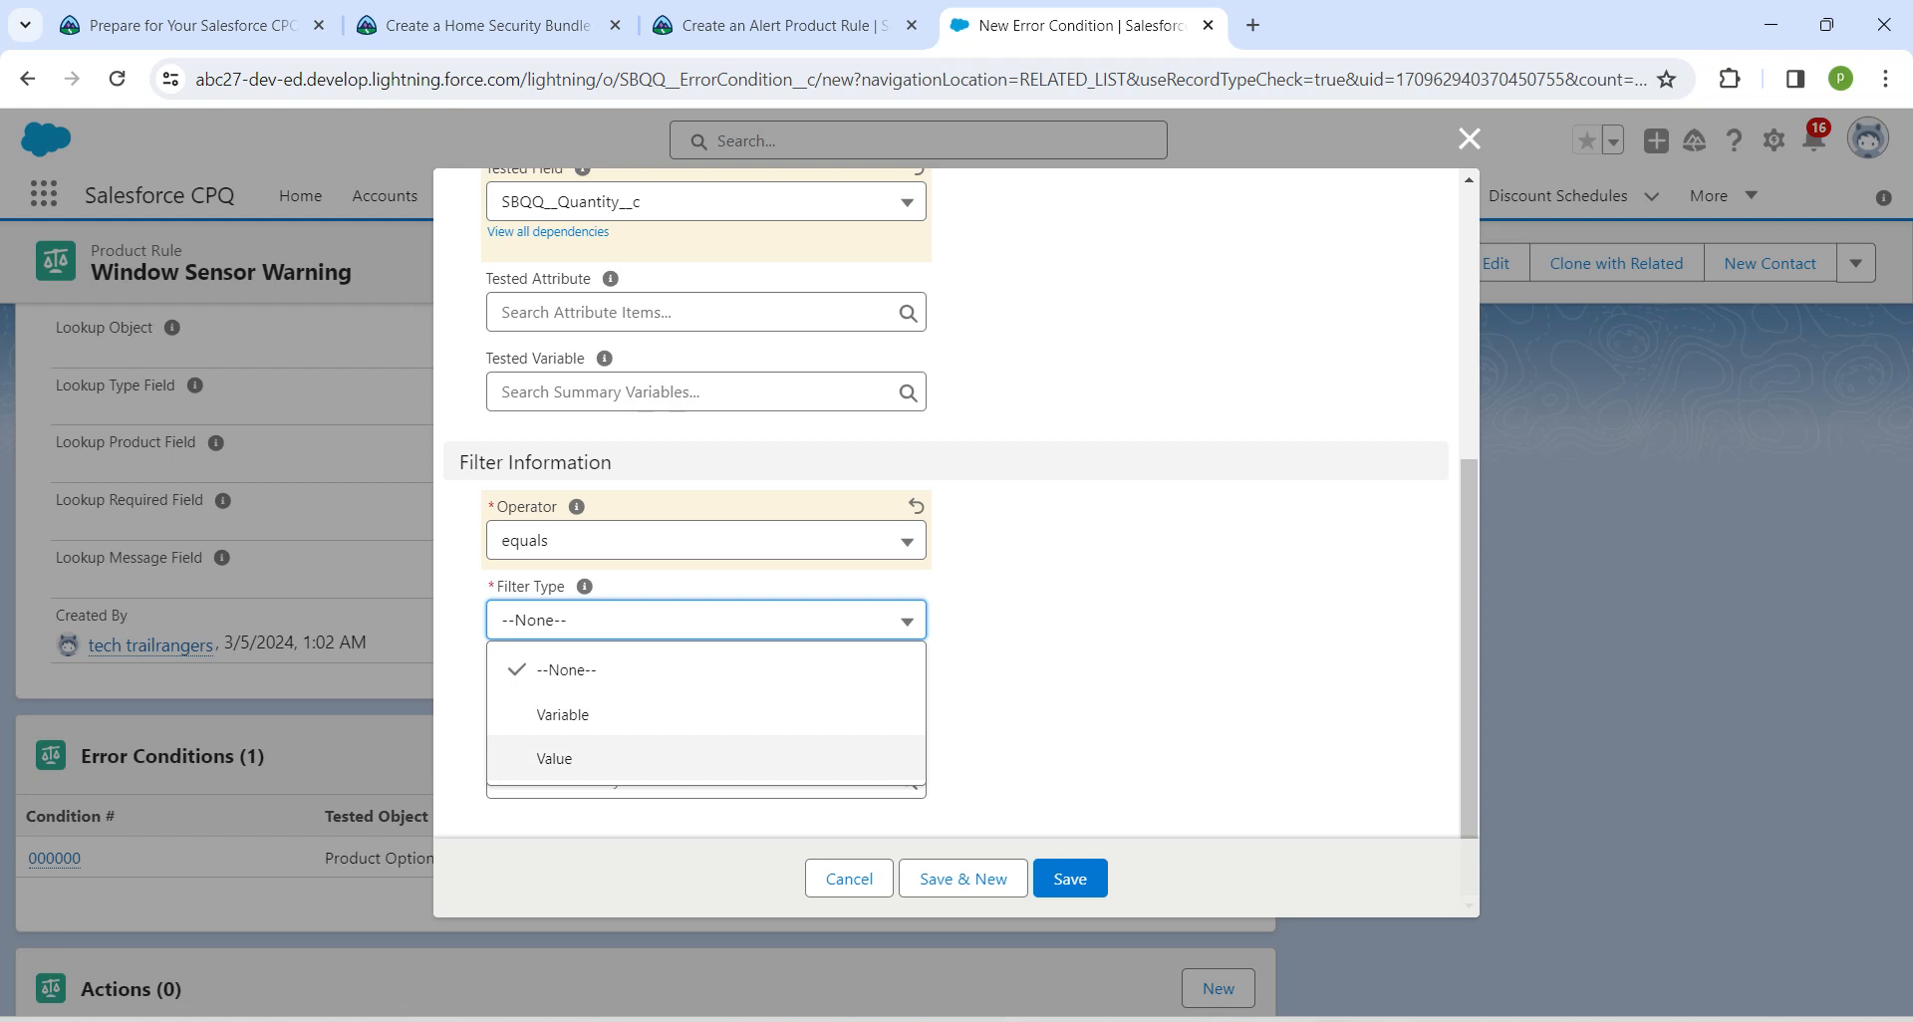
click(554, 758)
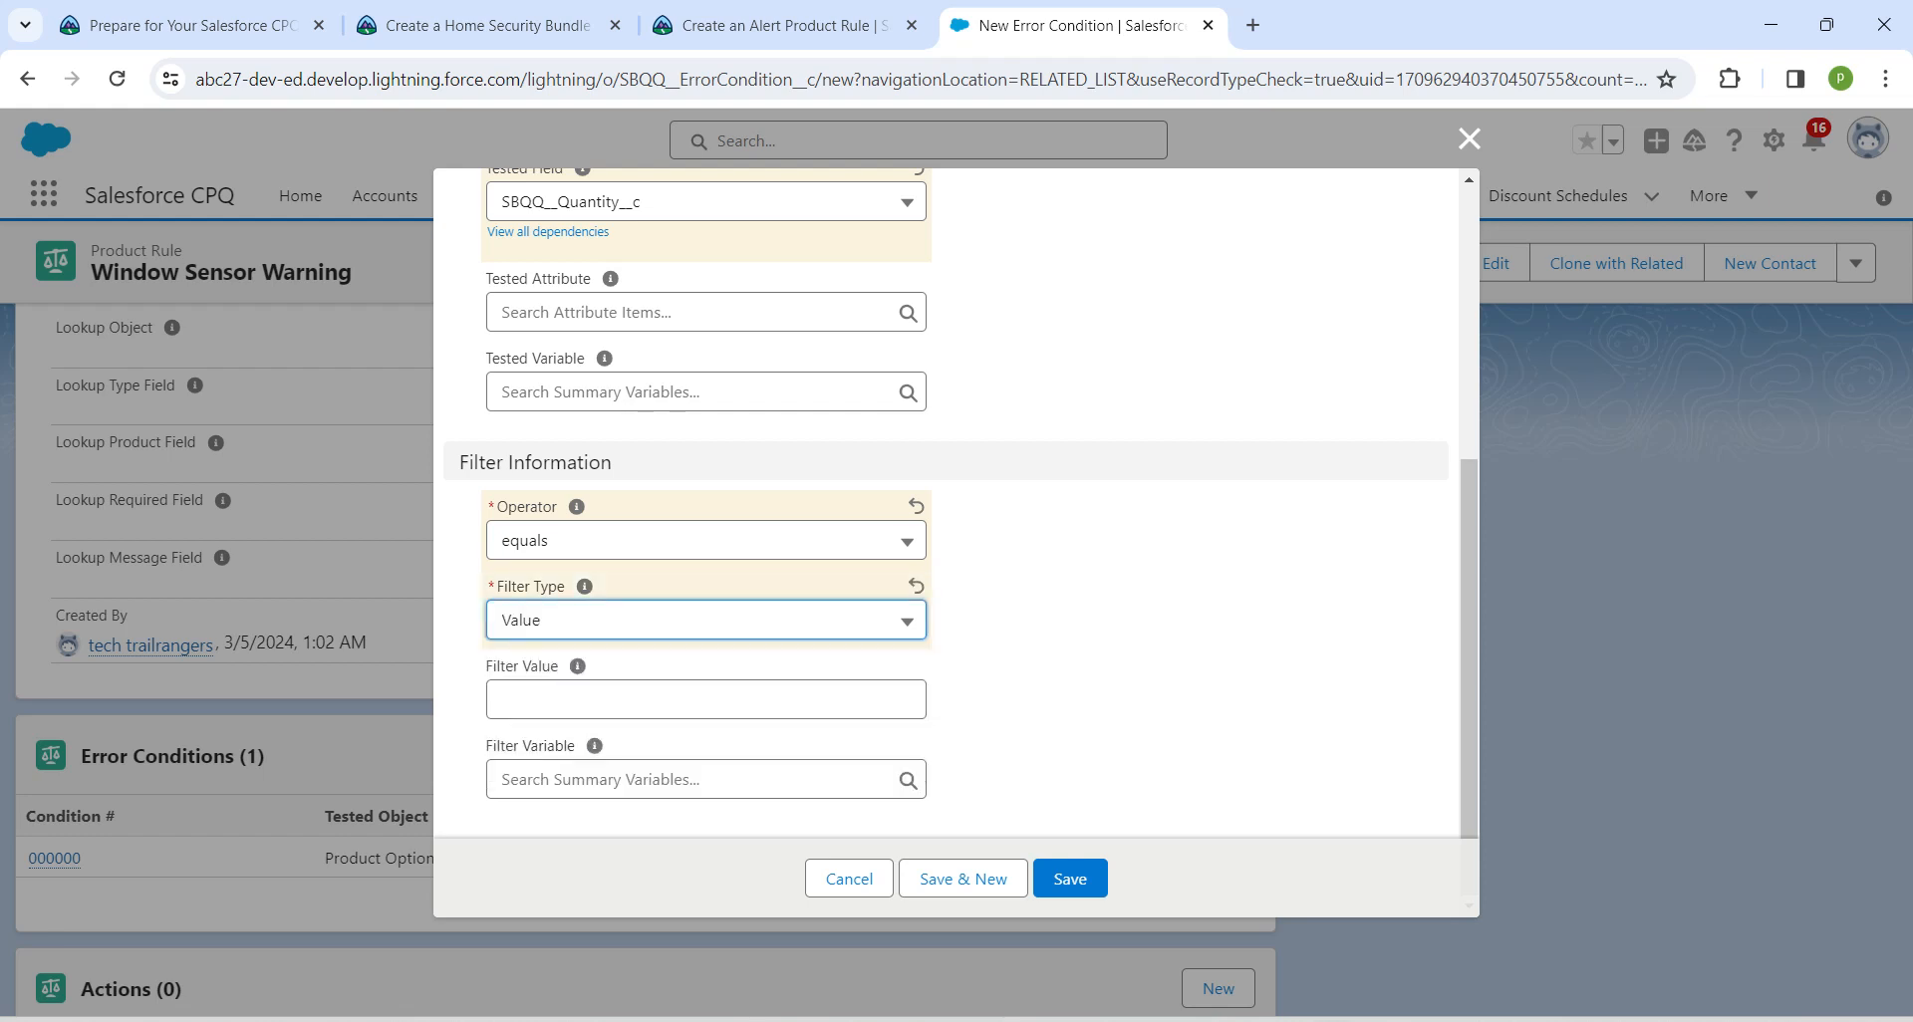
click(706, 700)
text(1)
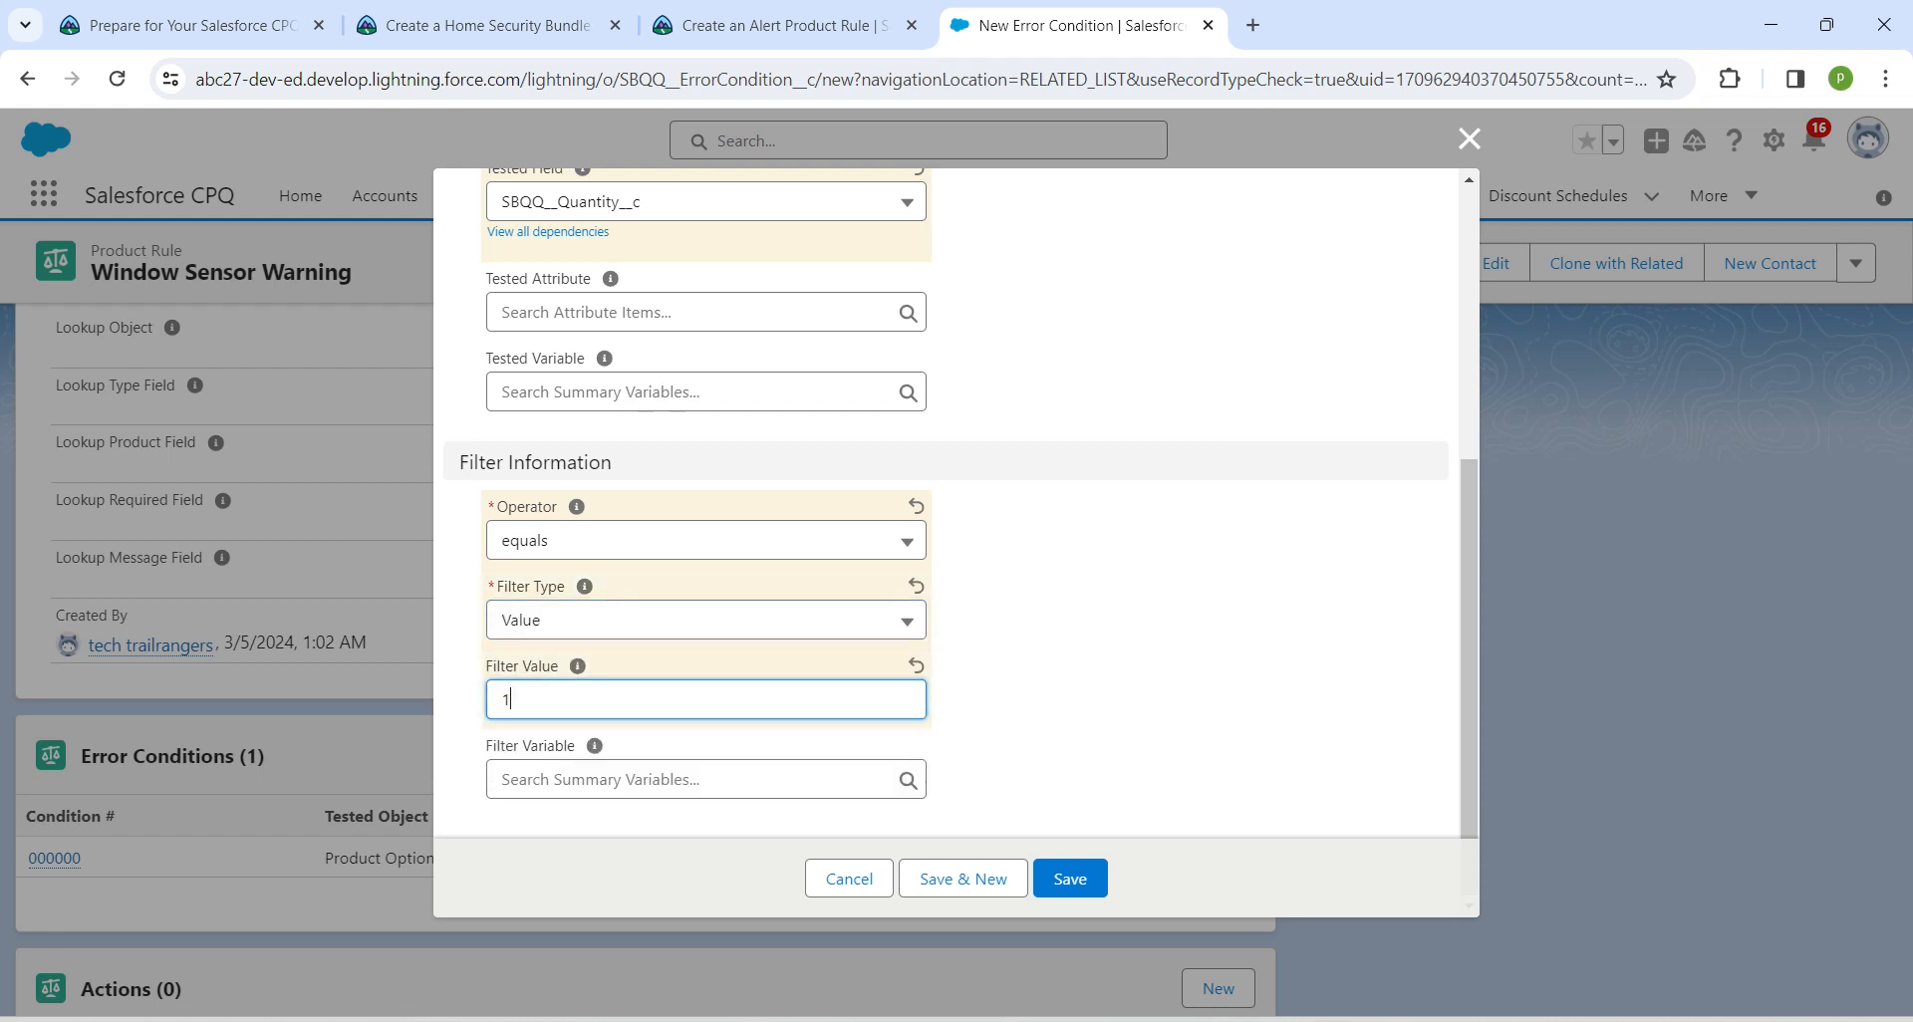
key(alt+Tab)
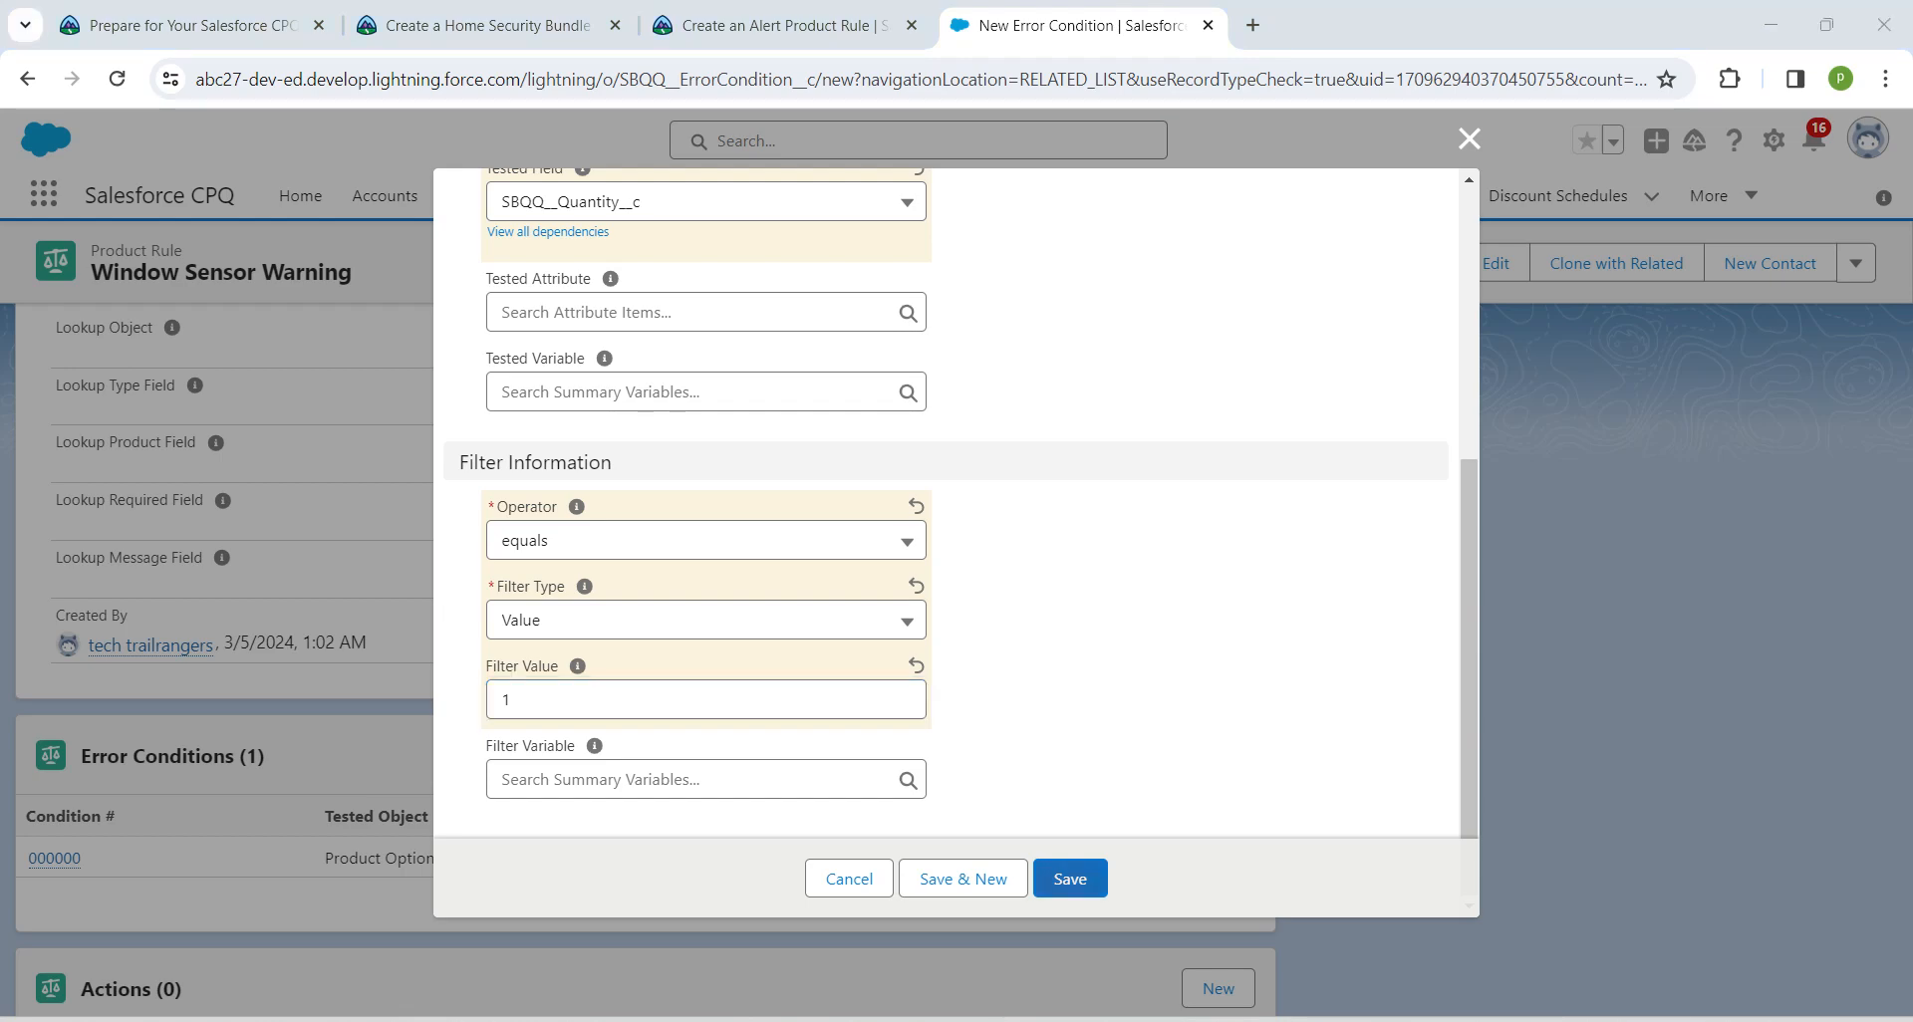
click(1070, 879)
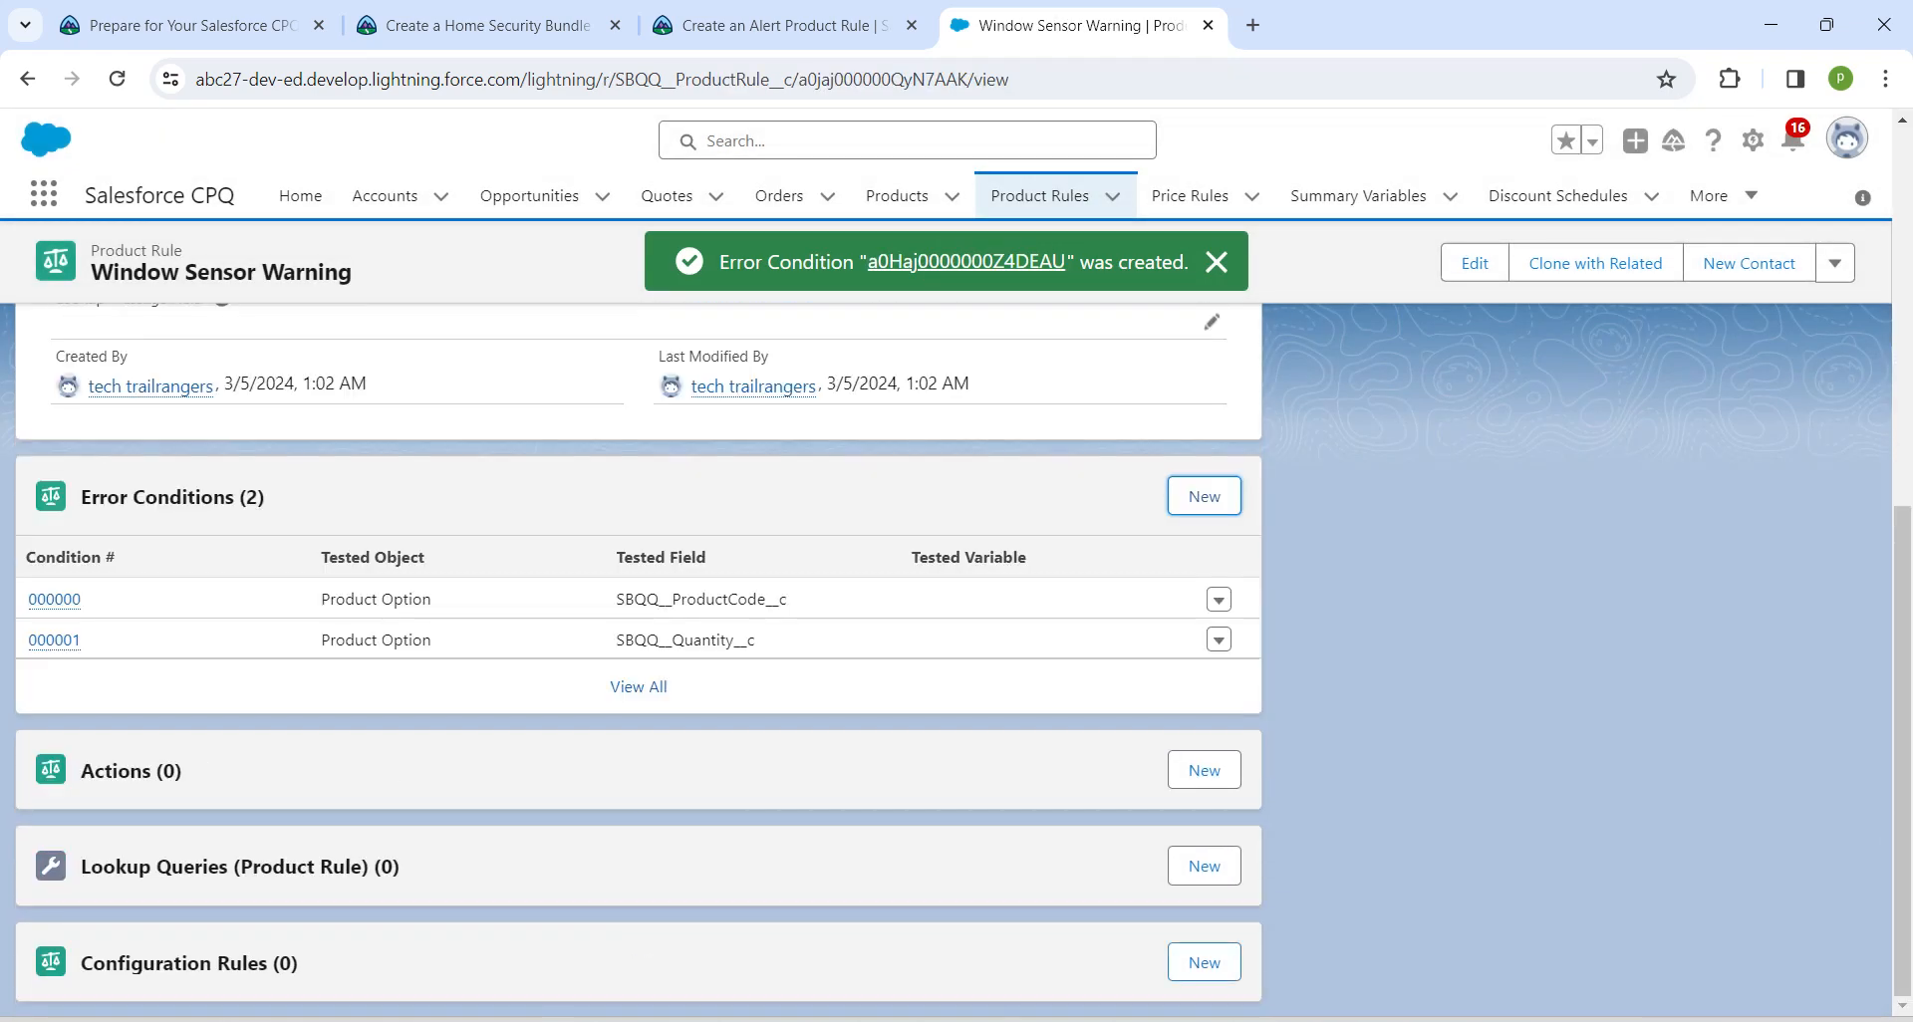
Step: Create an active configuration rule that applies the Window Sensor Warning rule to the Home Security Console product
click(1203, 963)
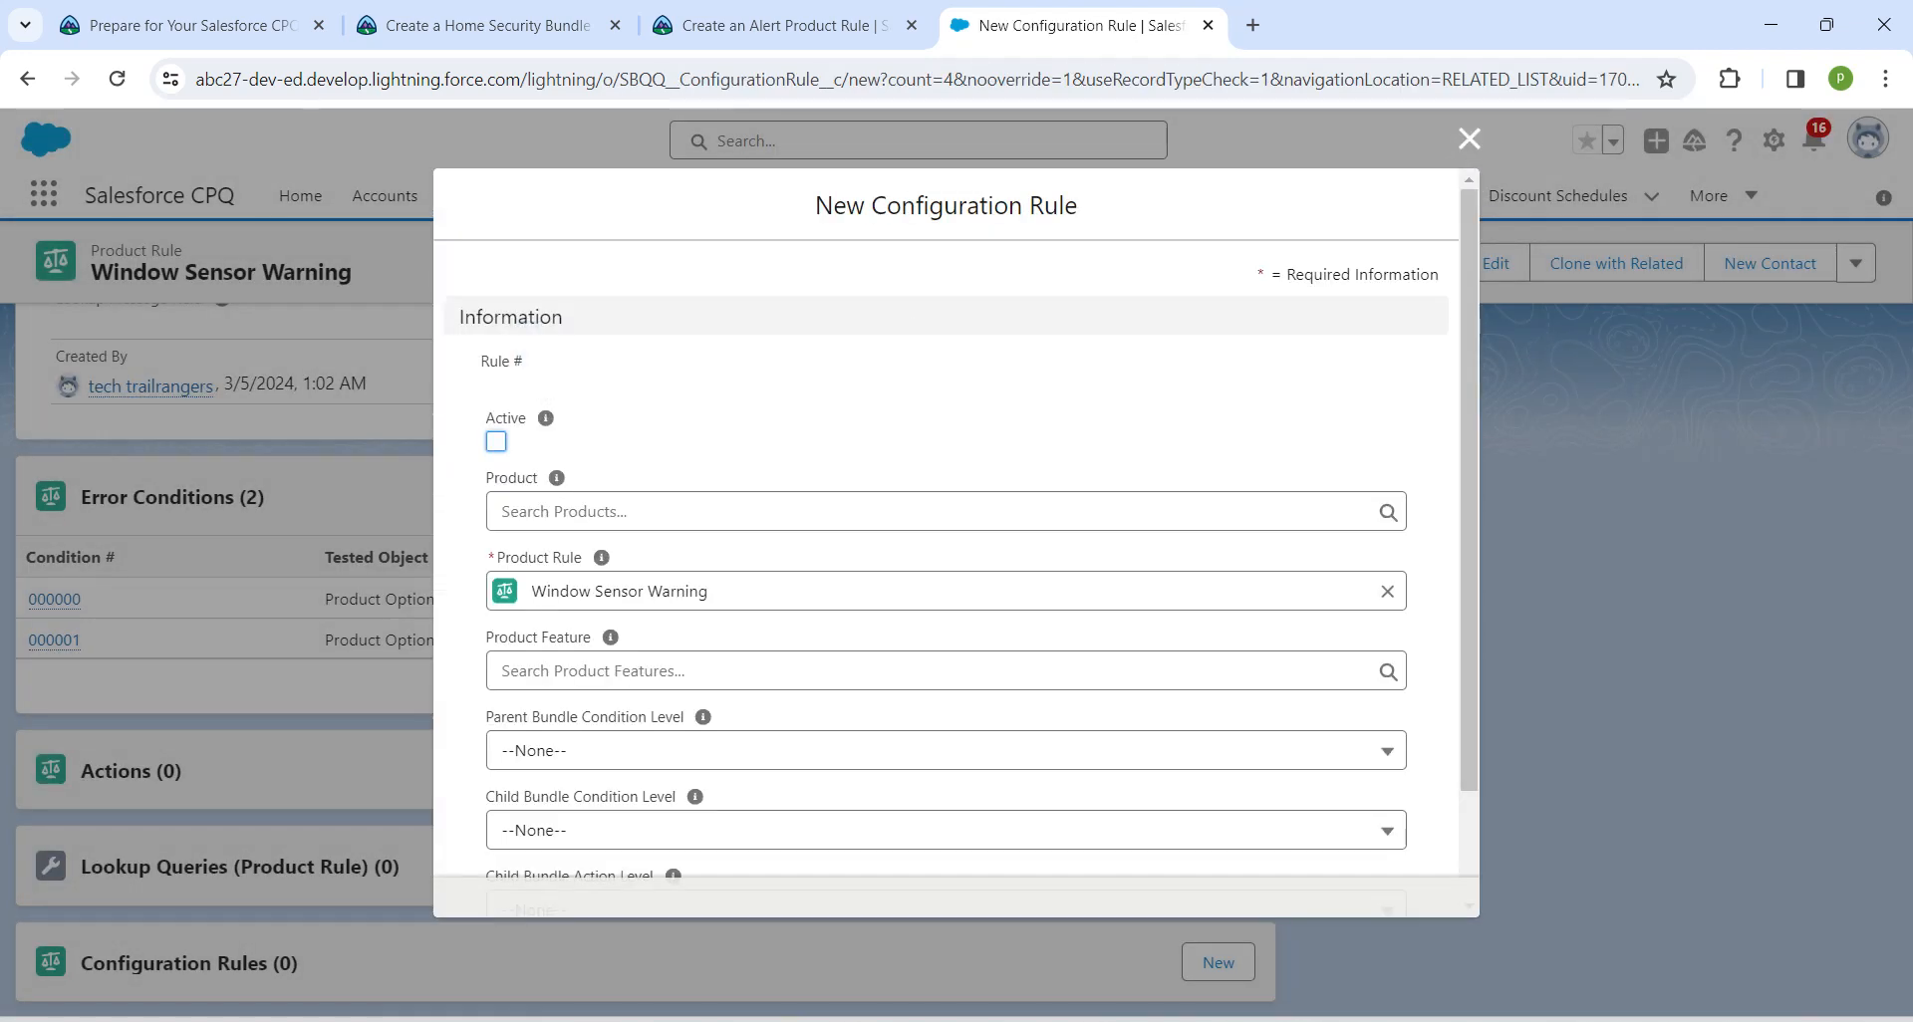
click(496, 442)
click(564, 511)
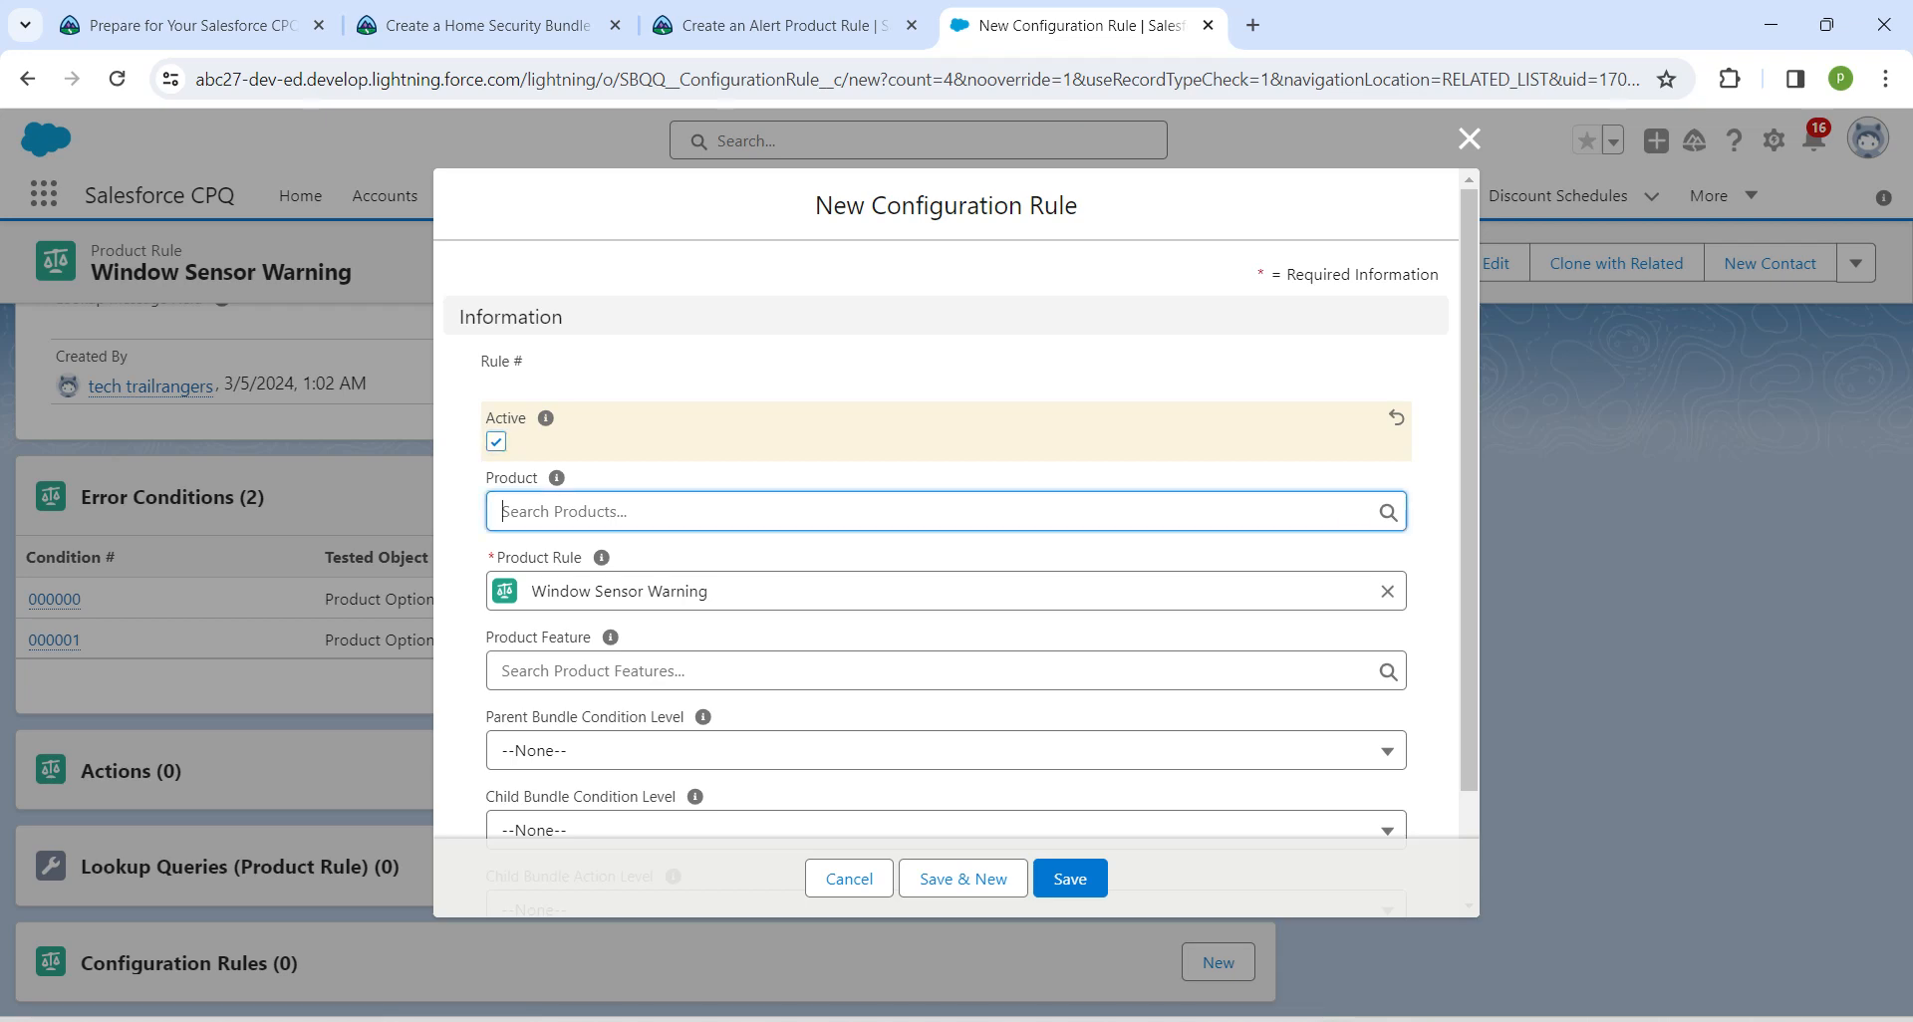
text(home)
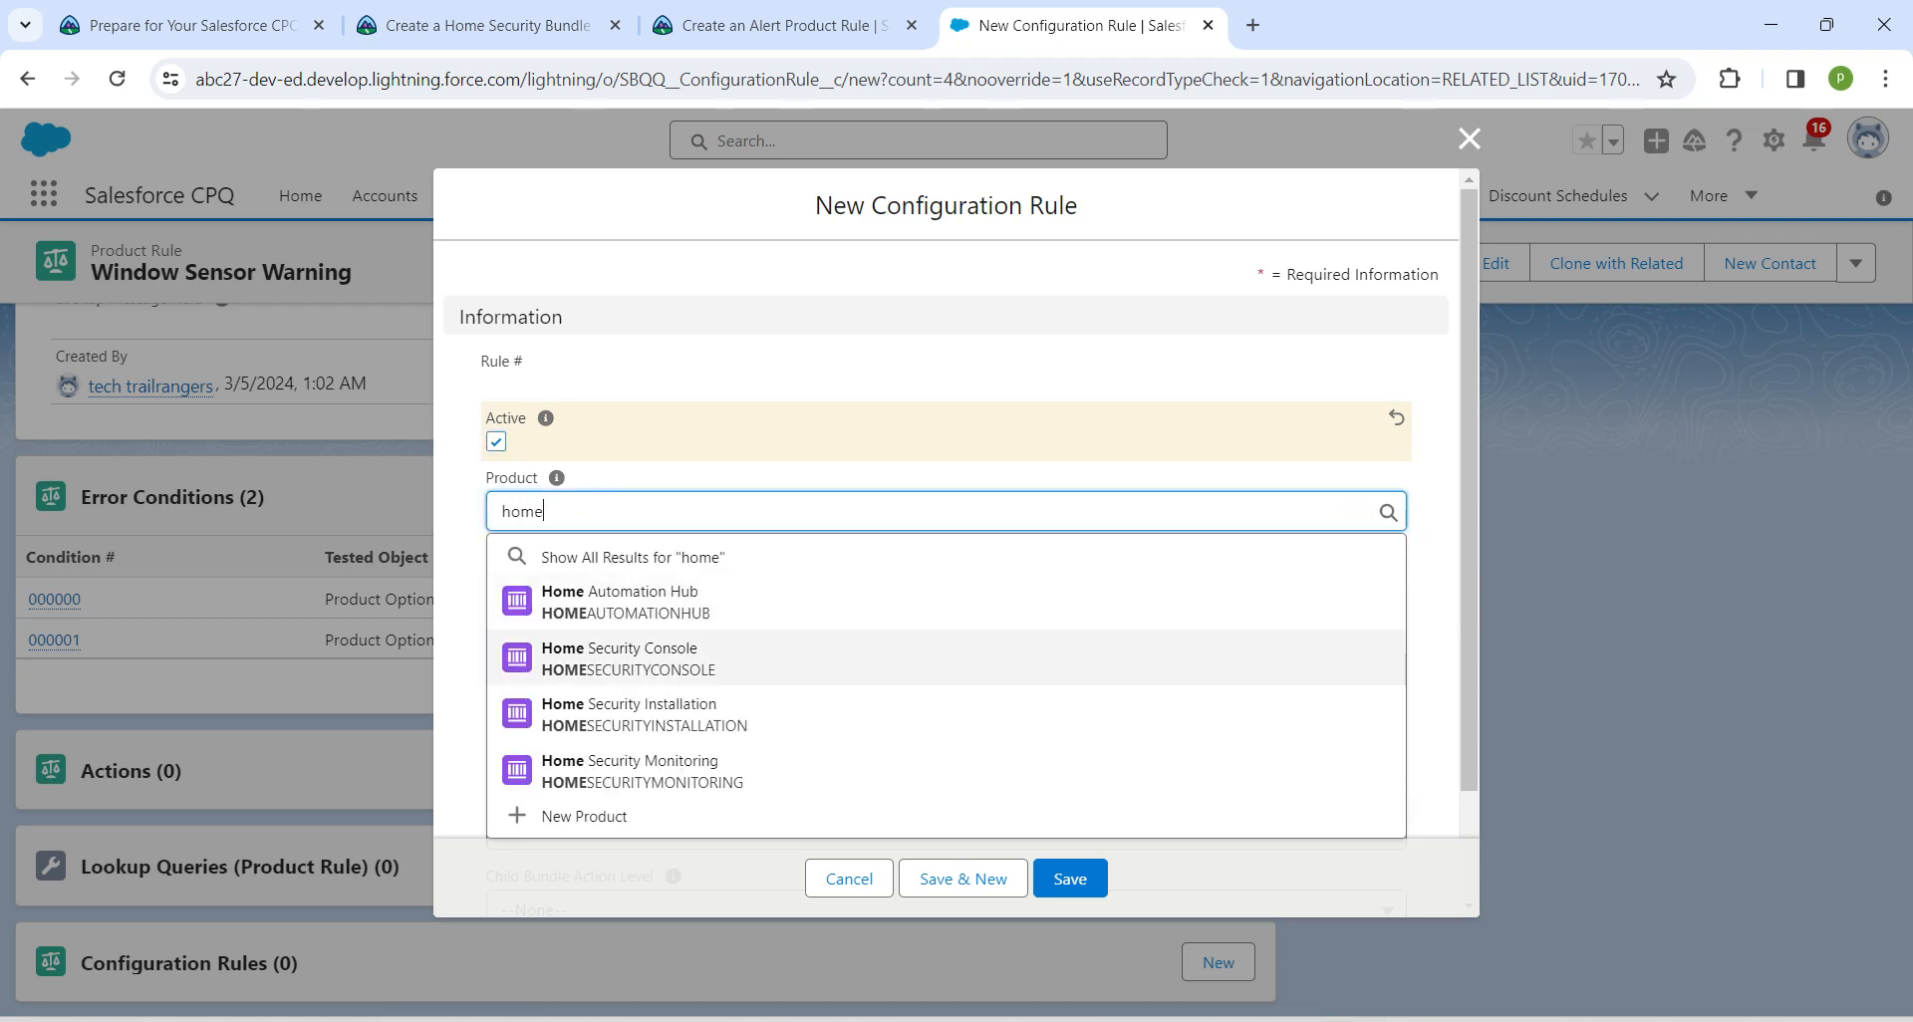
click(693, 659)
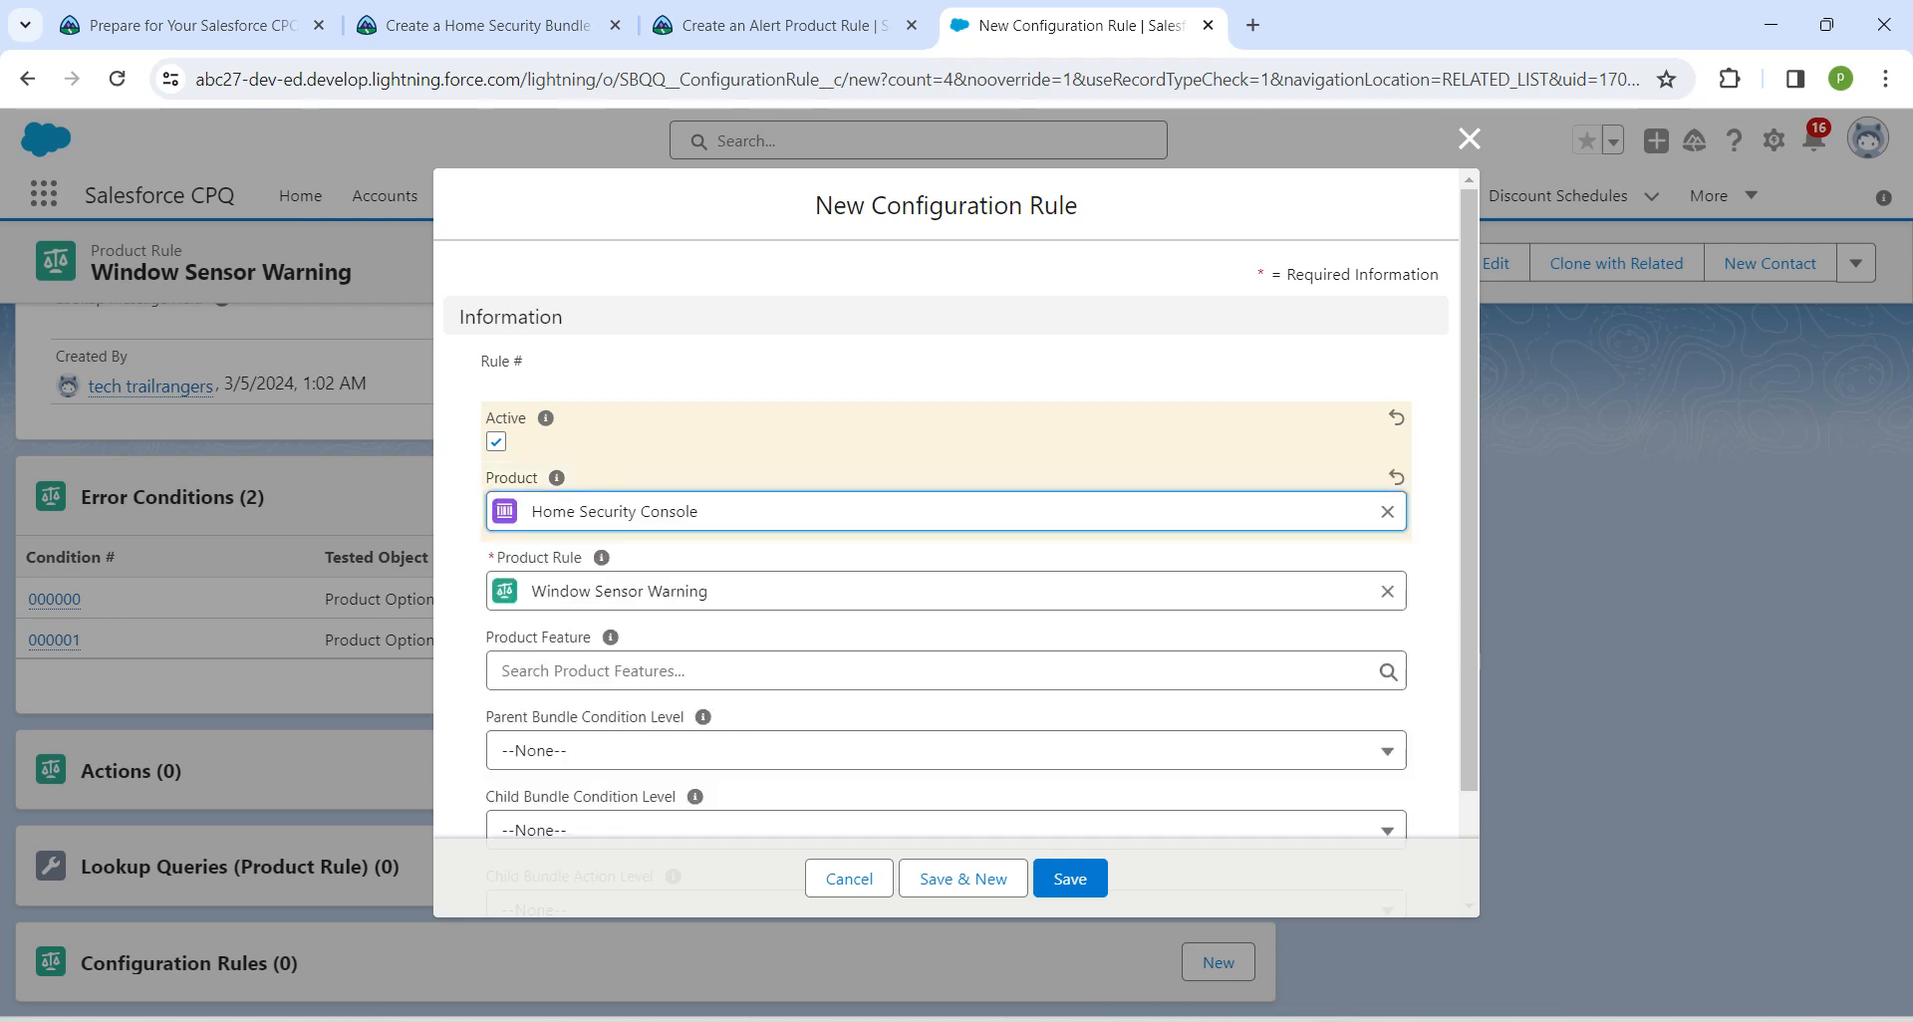
click(1070, 878)
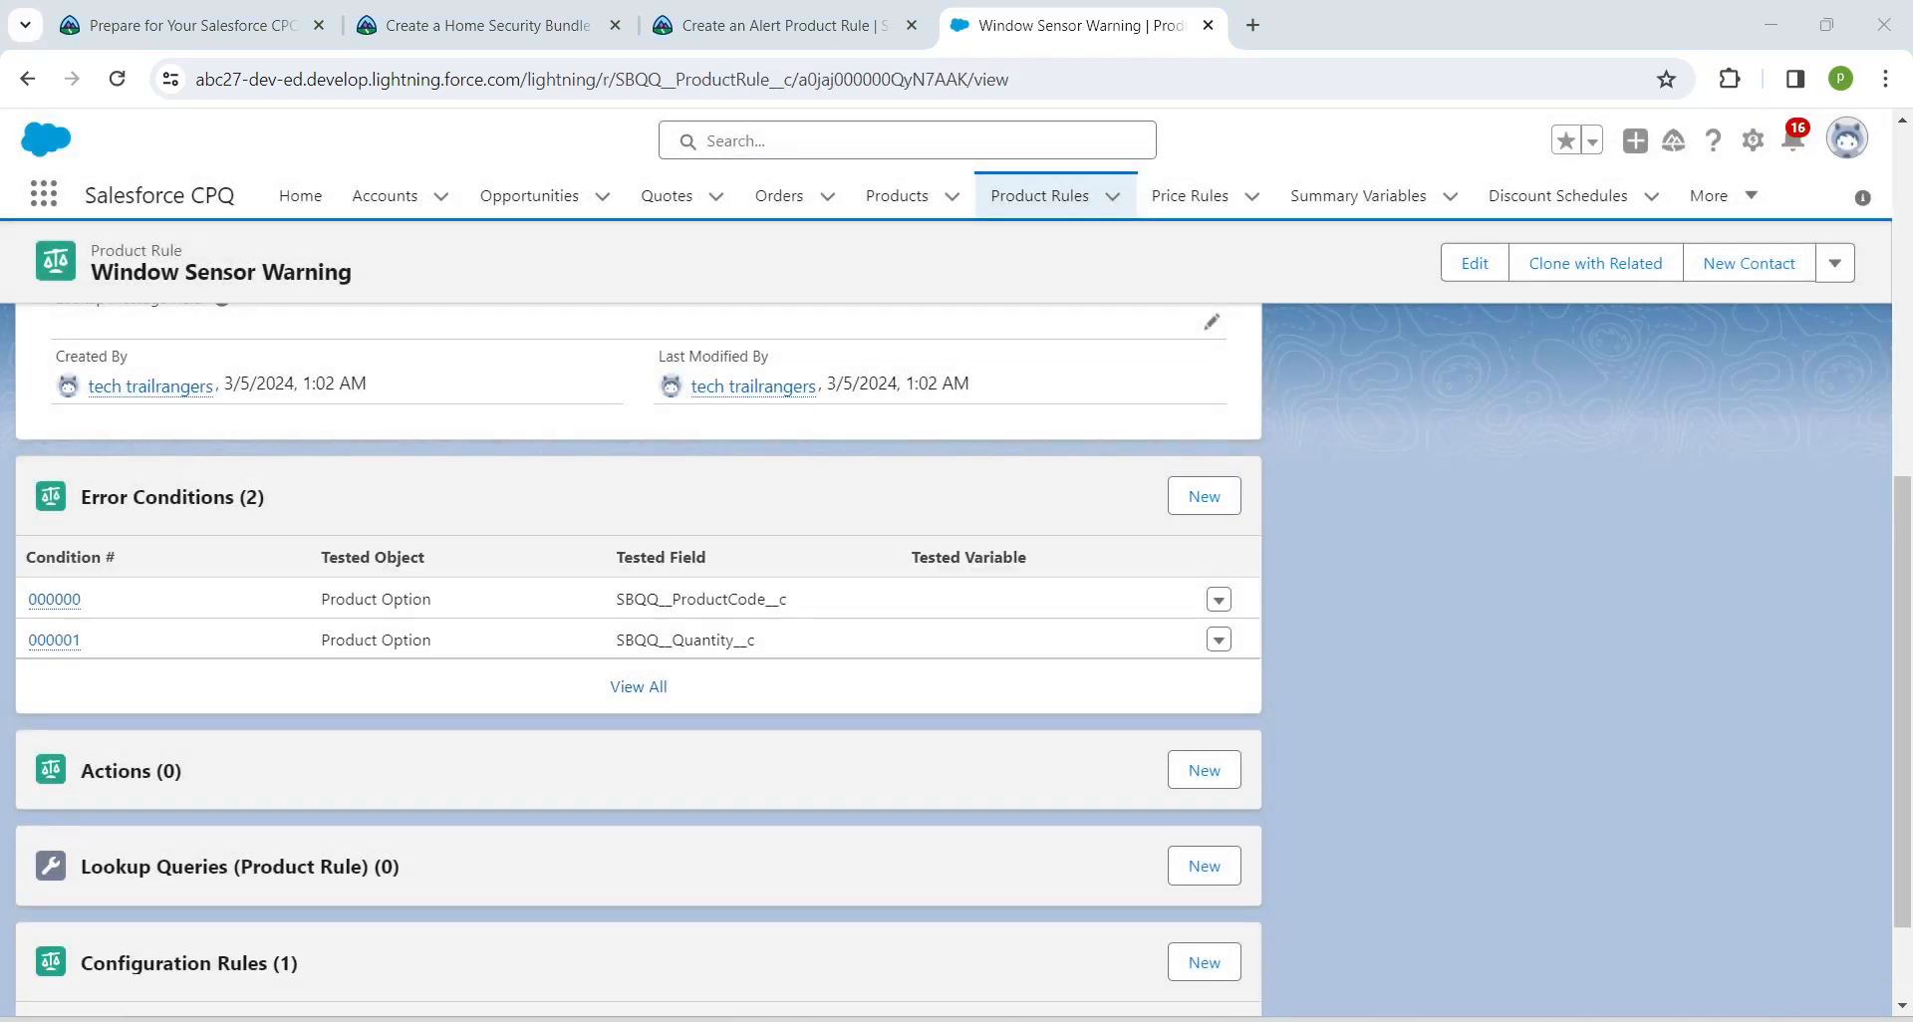
Step: Search Salesforce for quote Q-00010 and open its record
click(907, 141)
text(Q)
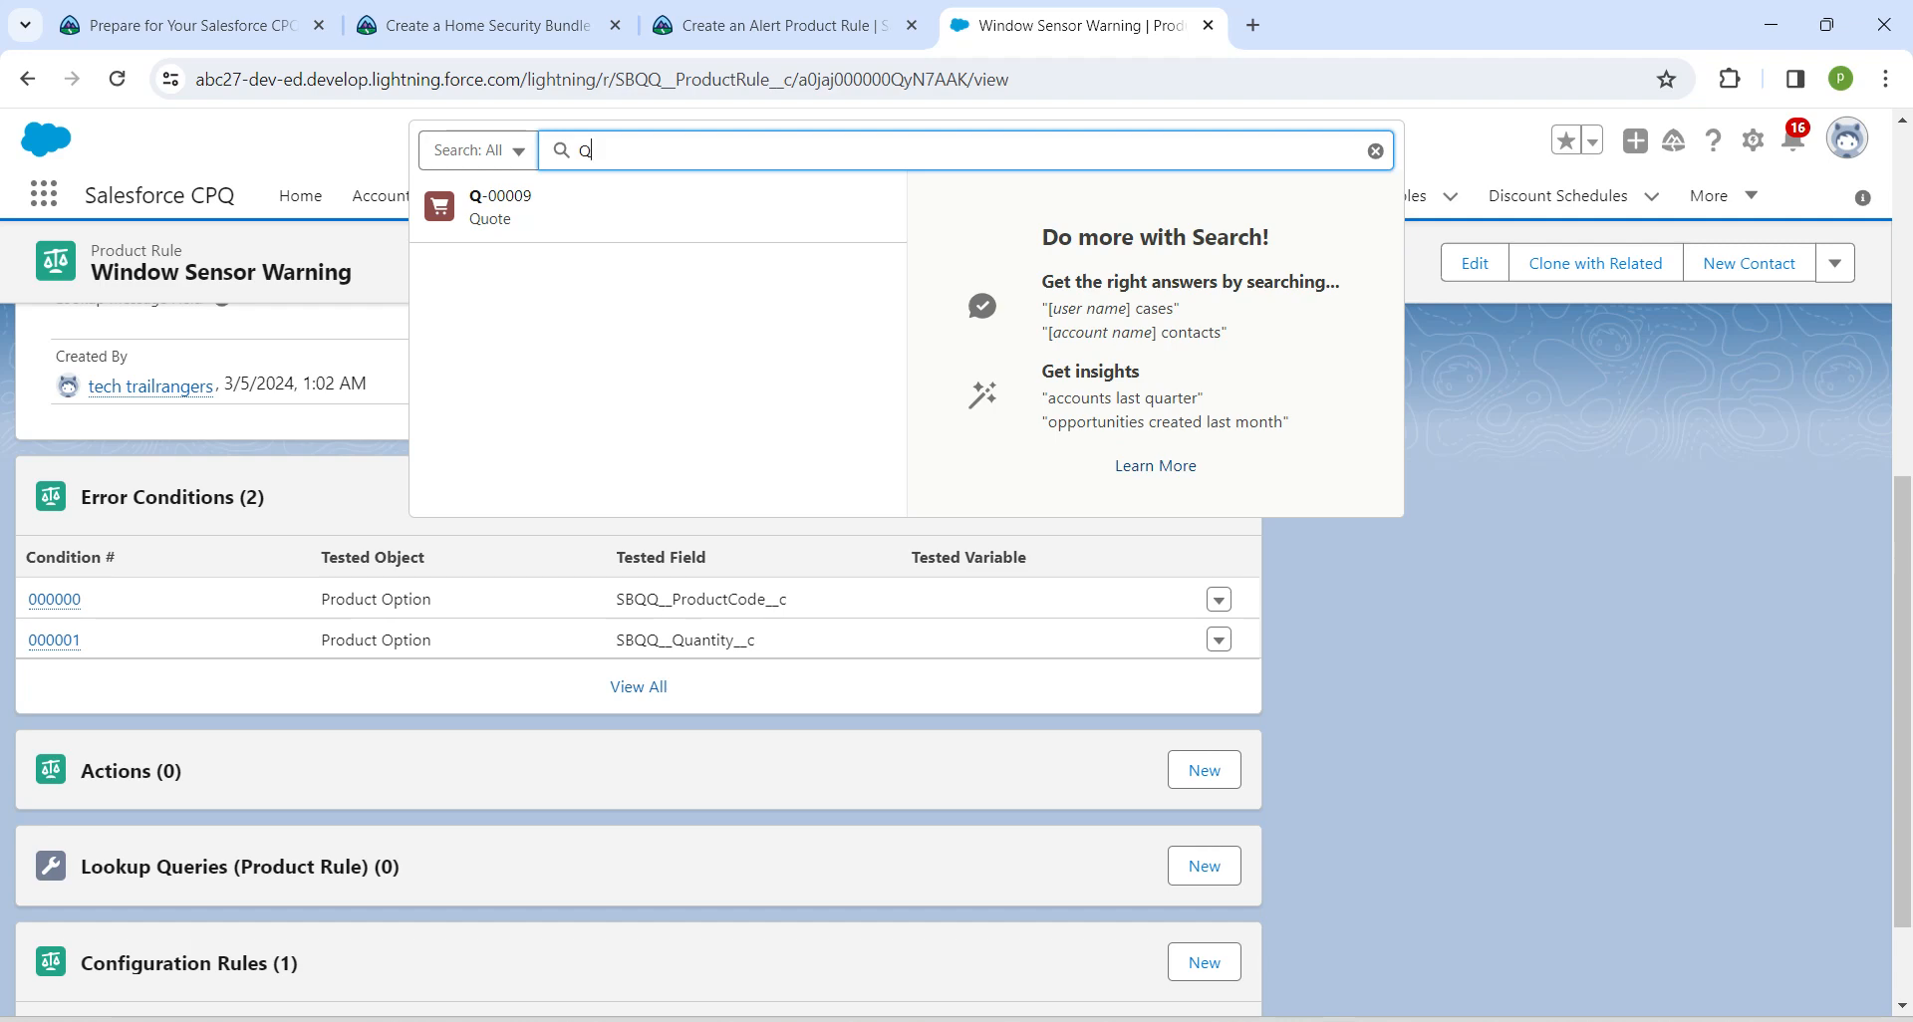
text(-)
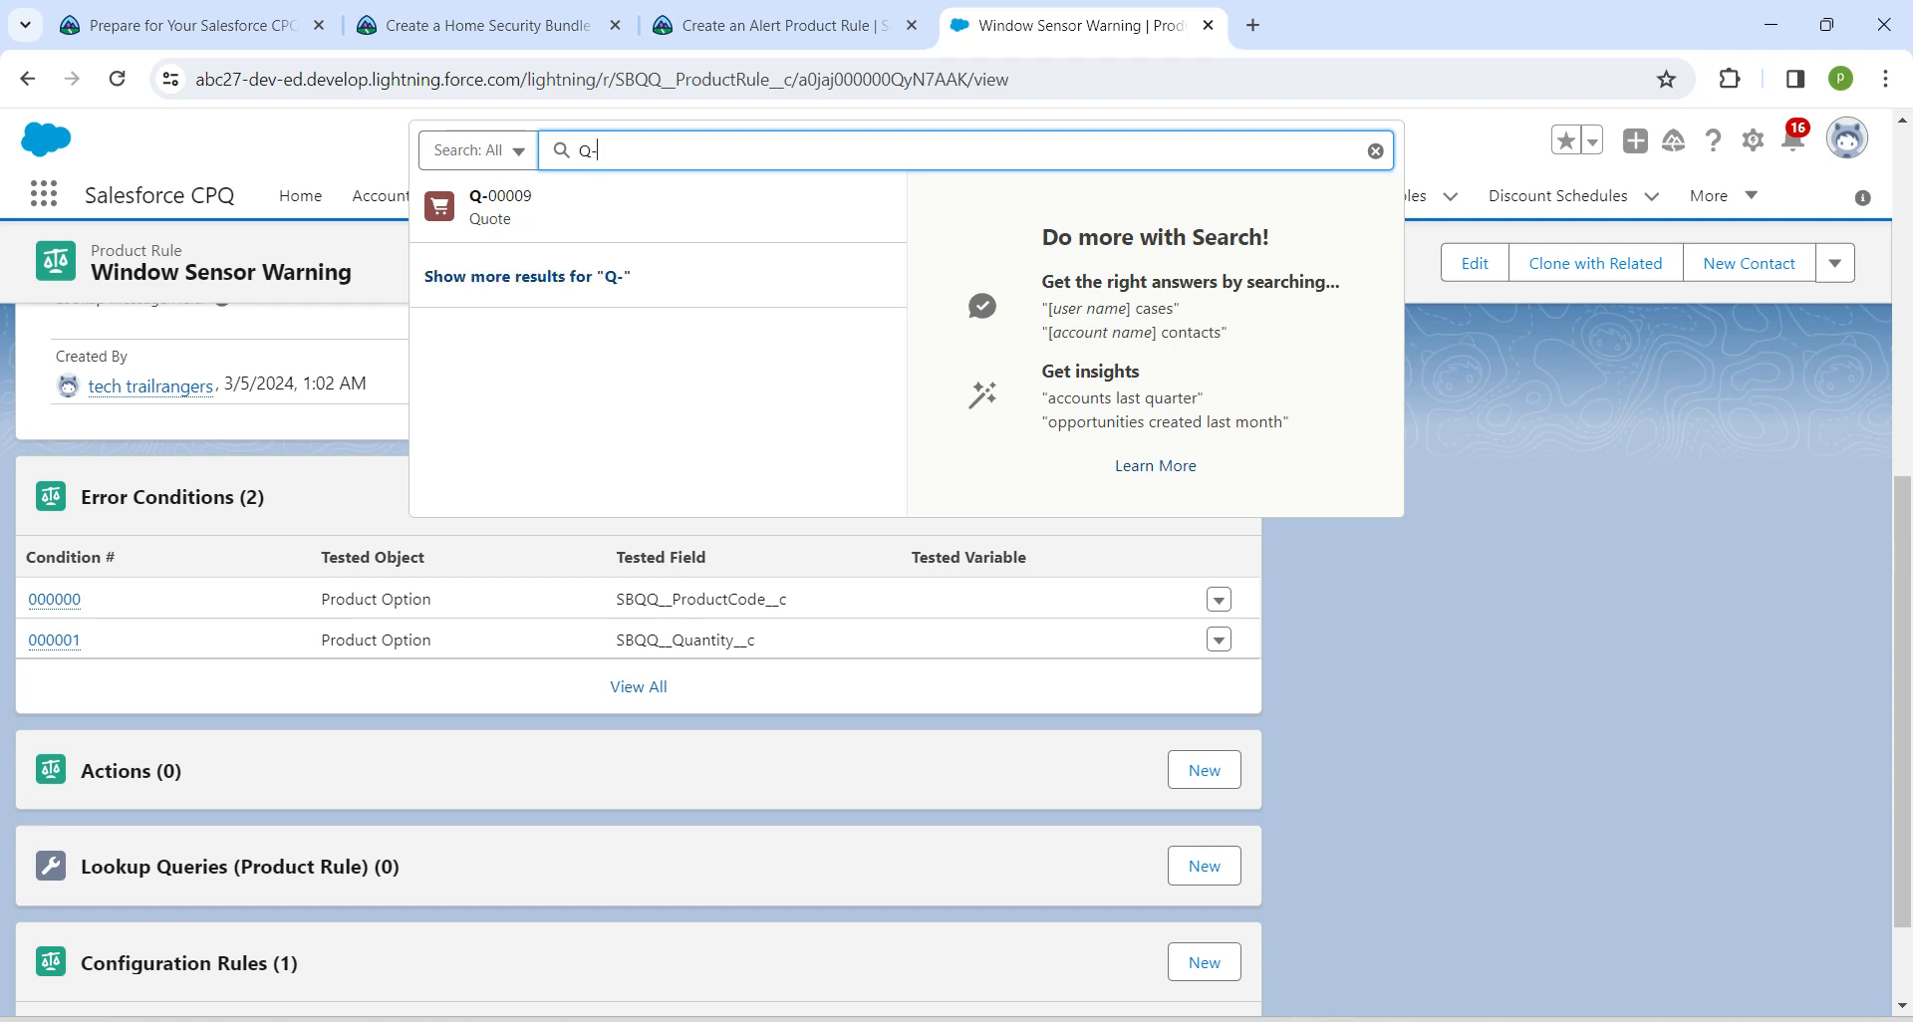
text(00)
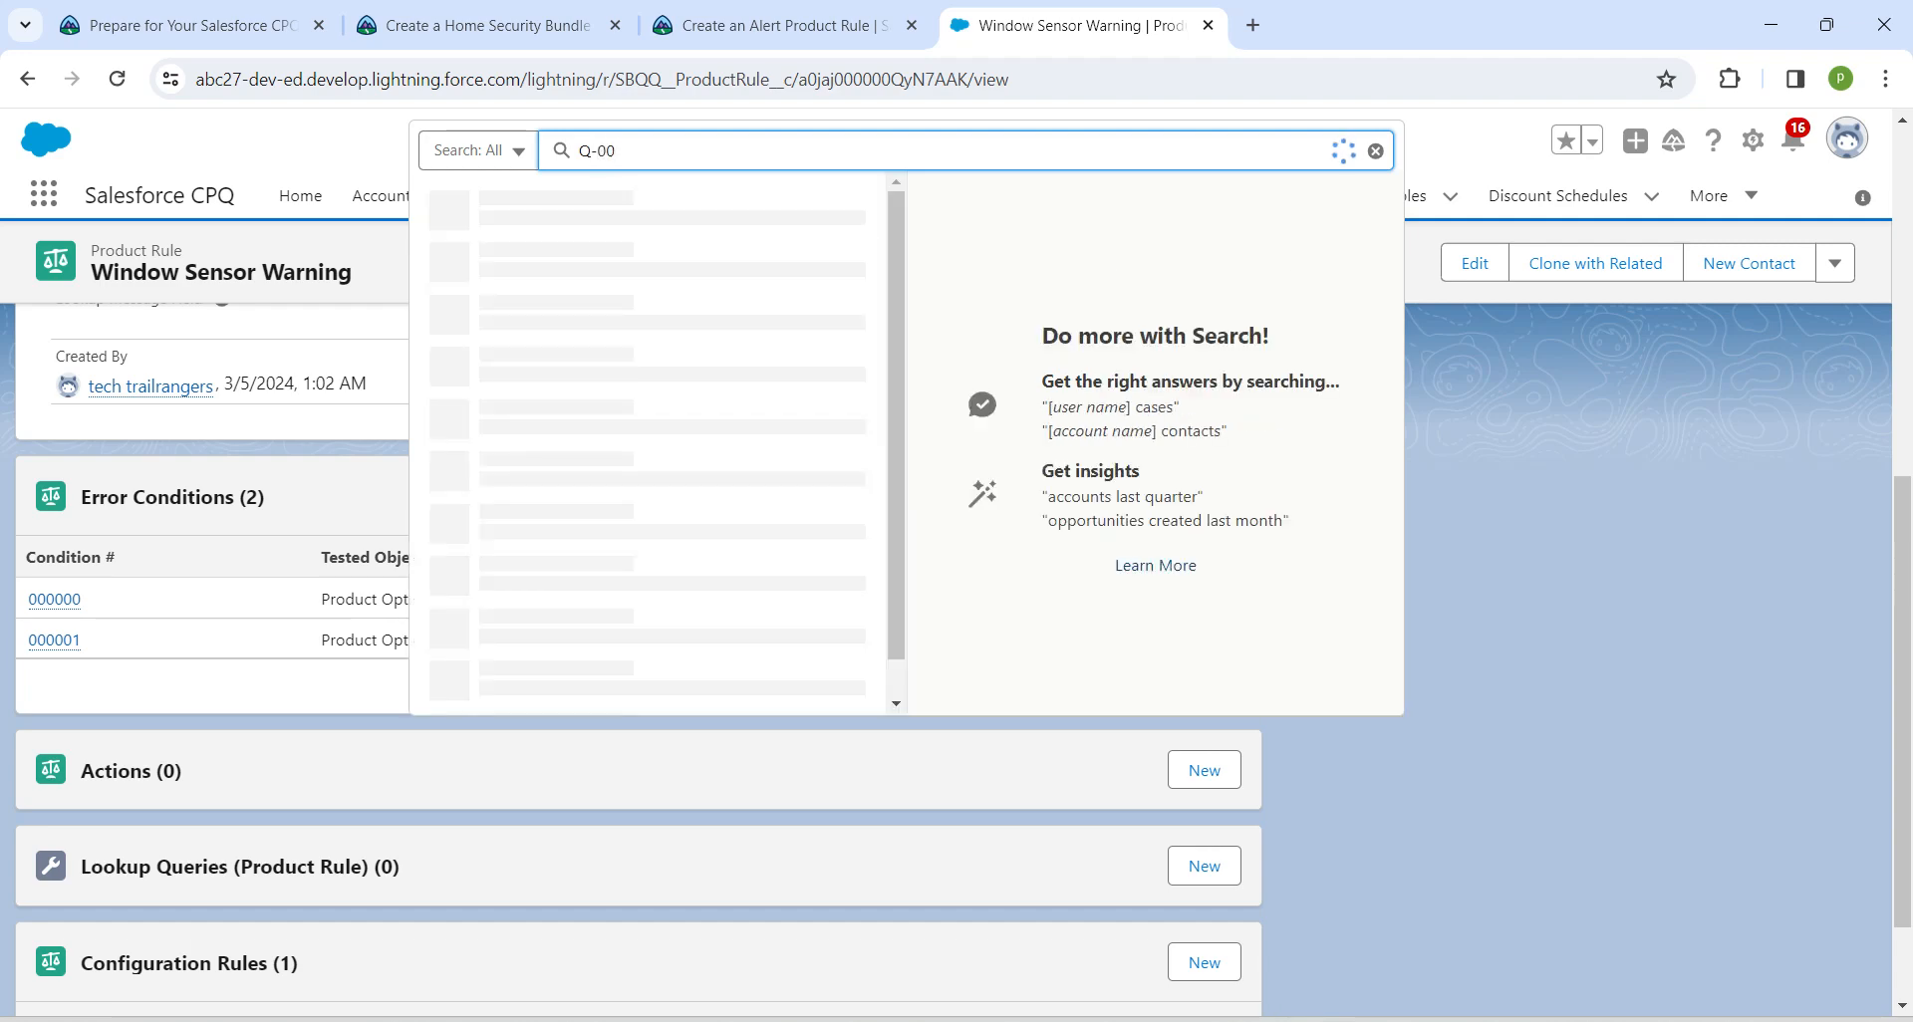
text(010)
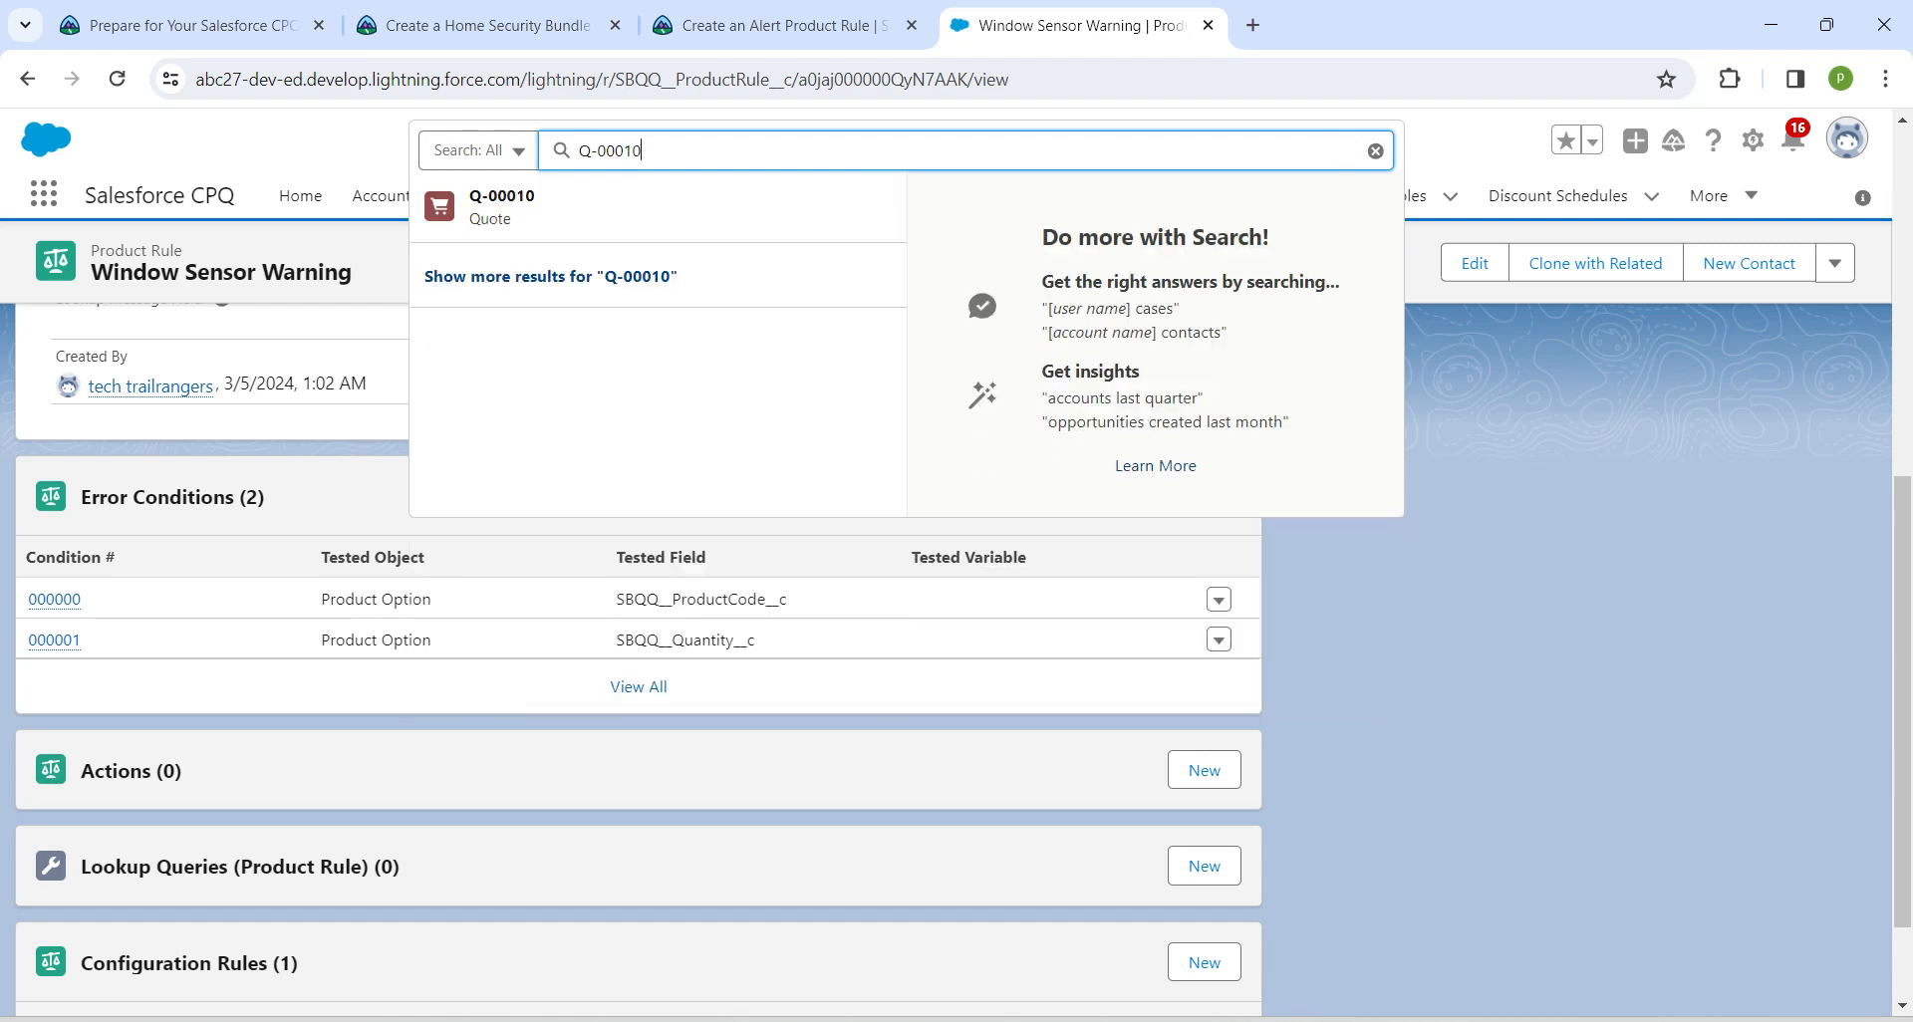
click(501, 207)
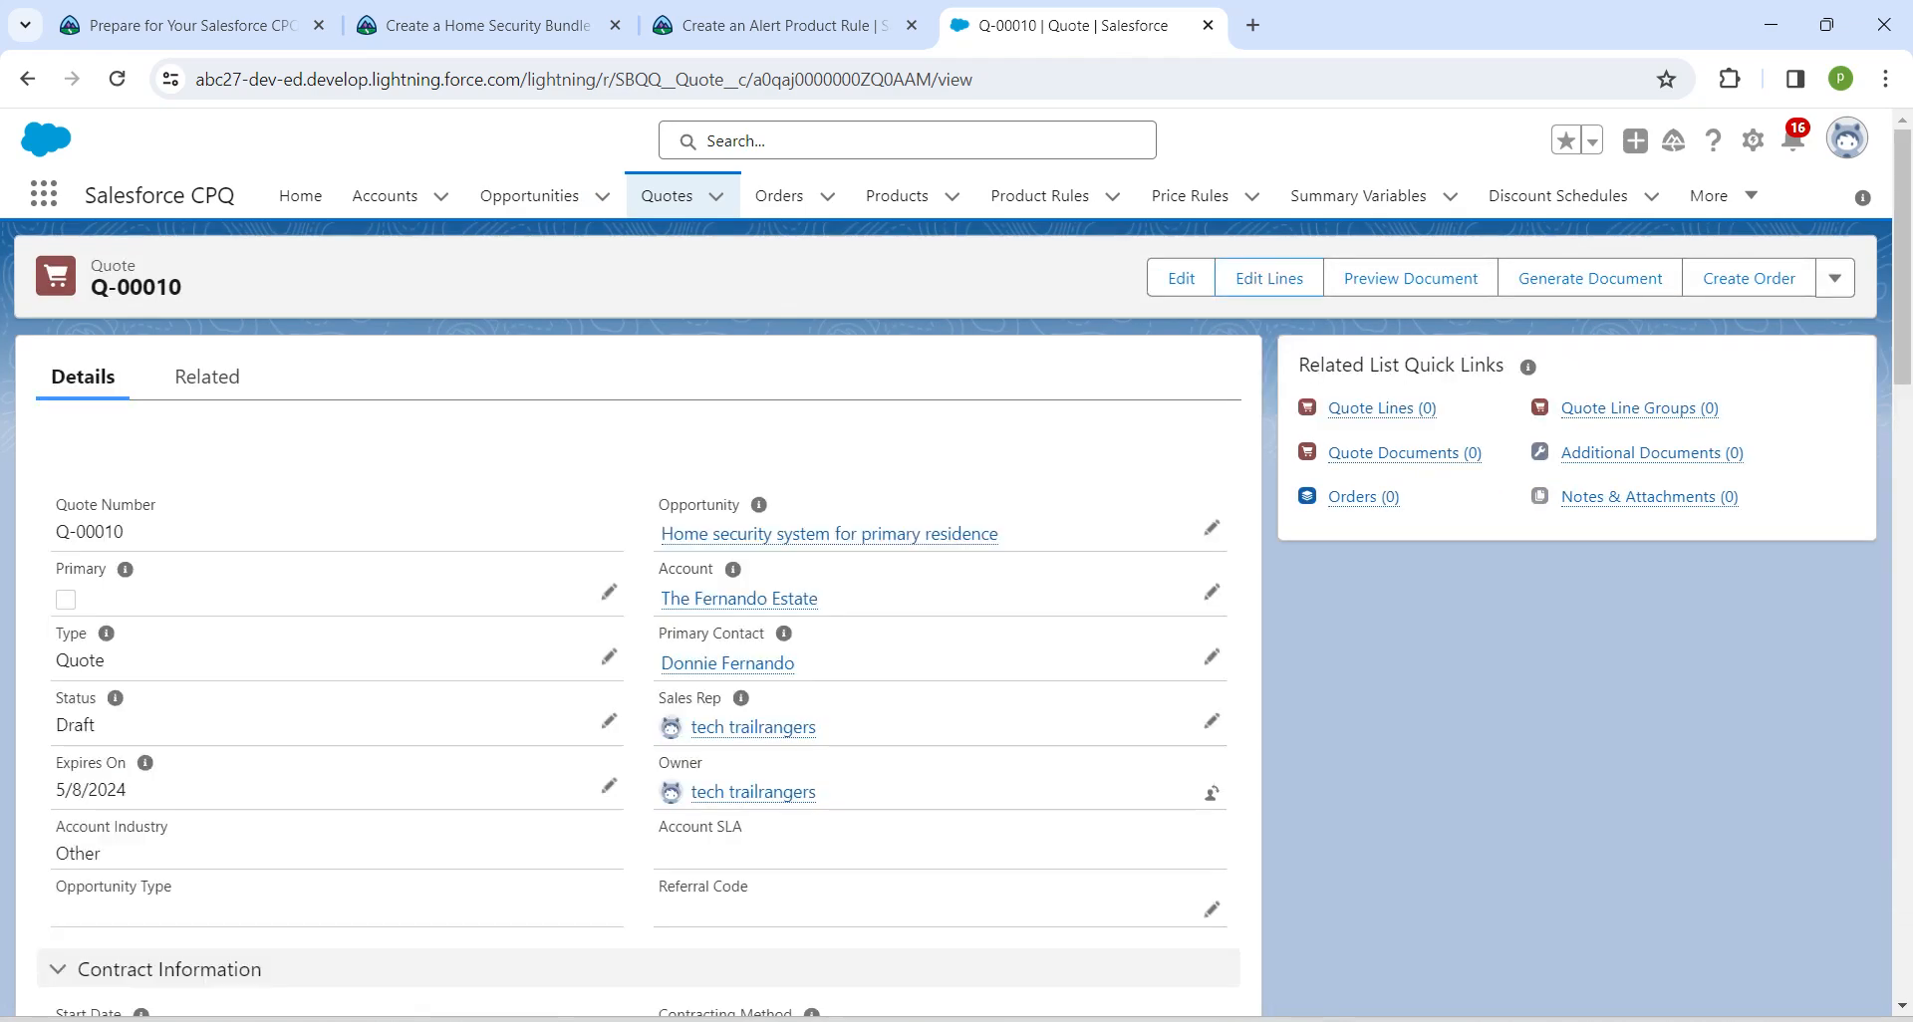
Step: Open the quote's line editor, start adding products and search the product list for "home"
click(1269, 279)
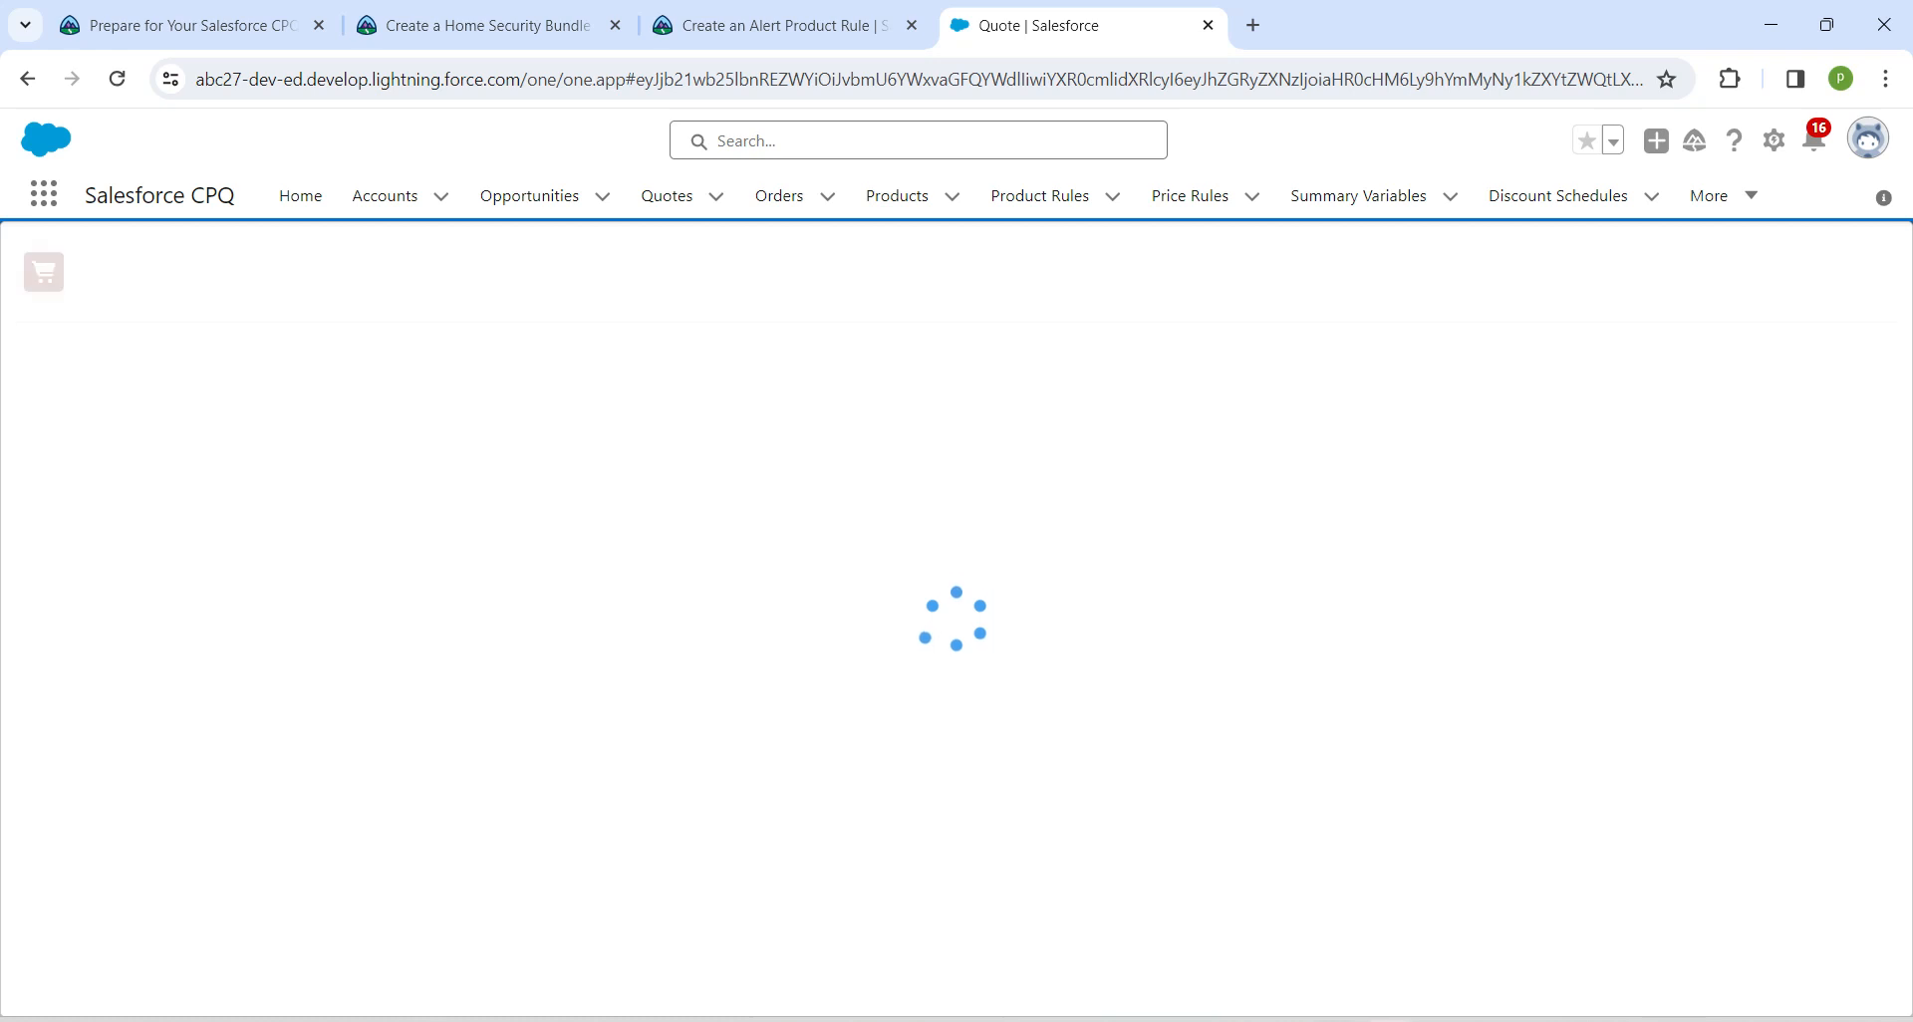
click(993, 276)
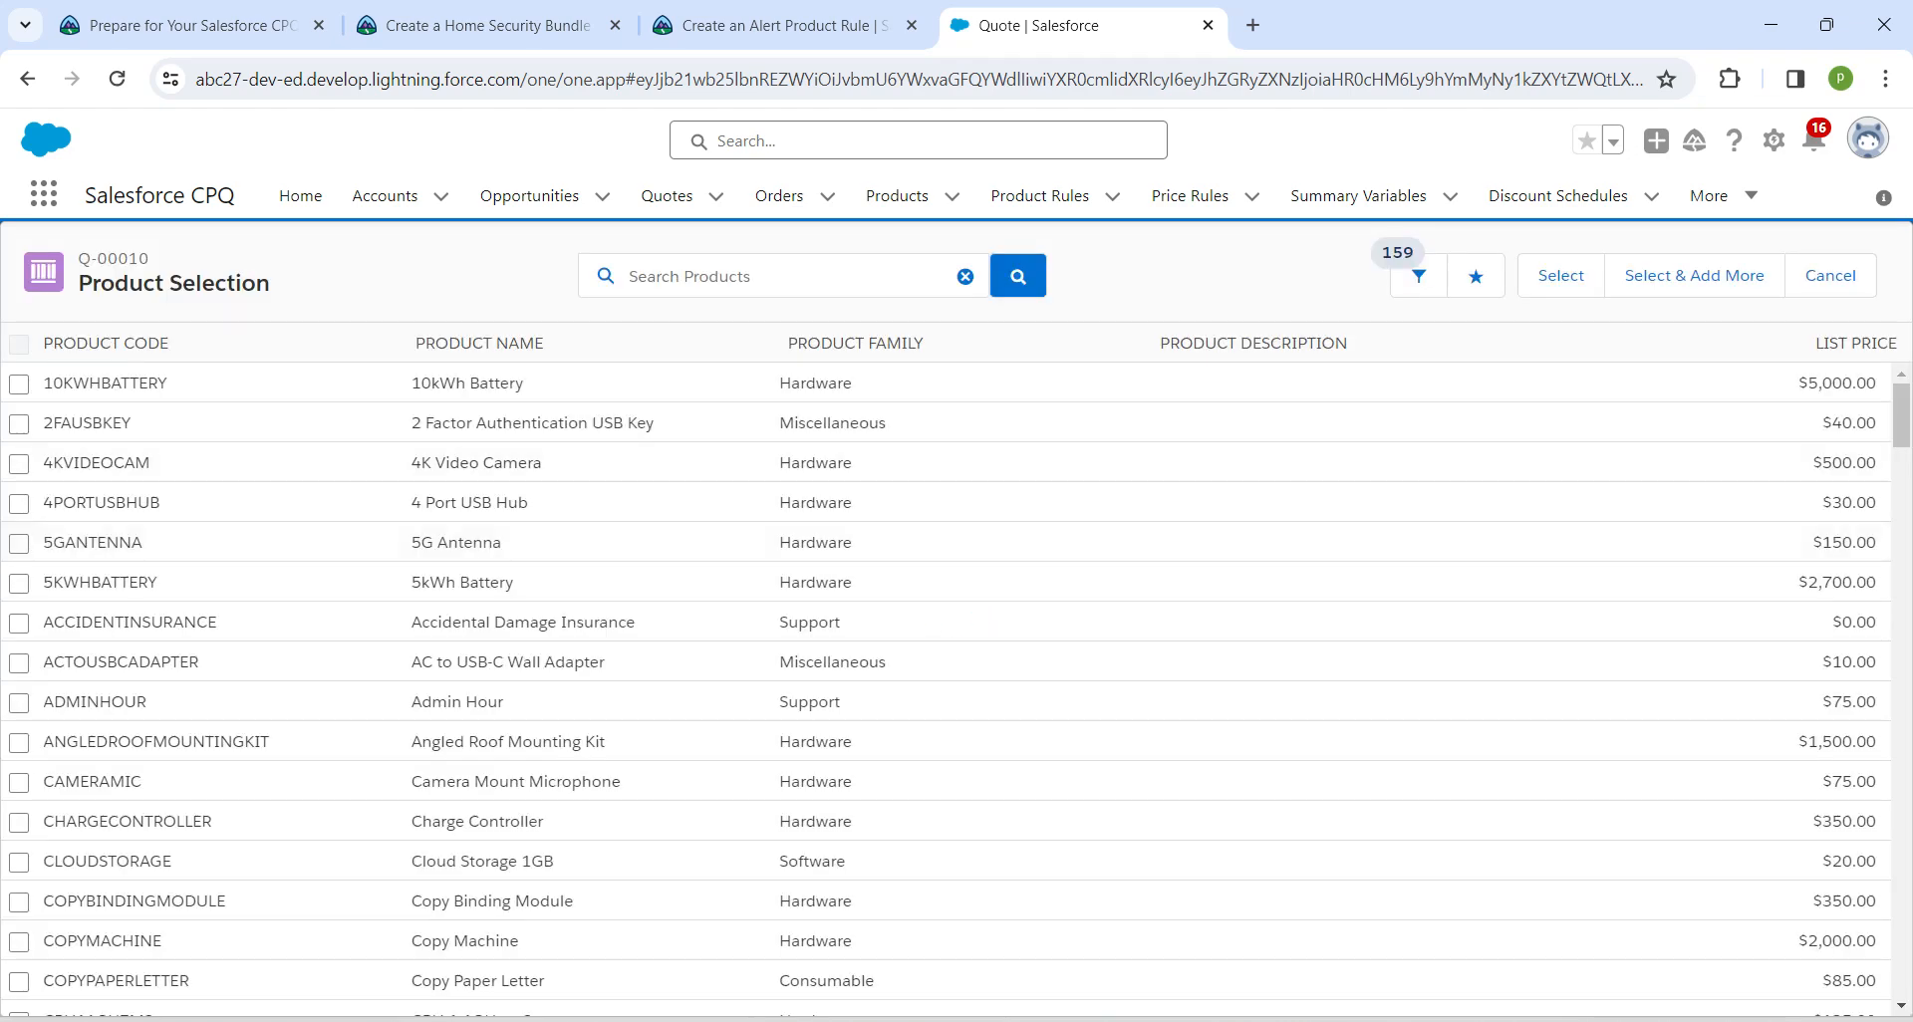
click(773, 276)
text(home)
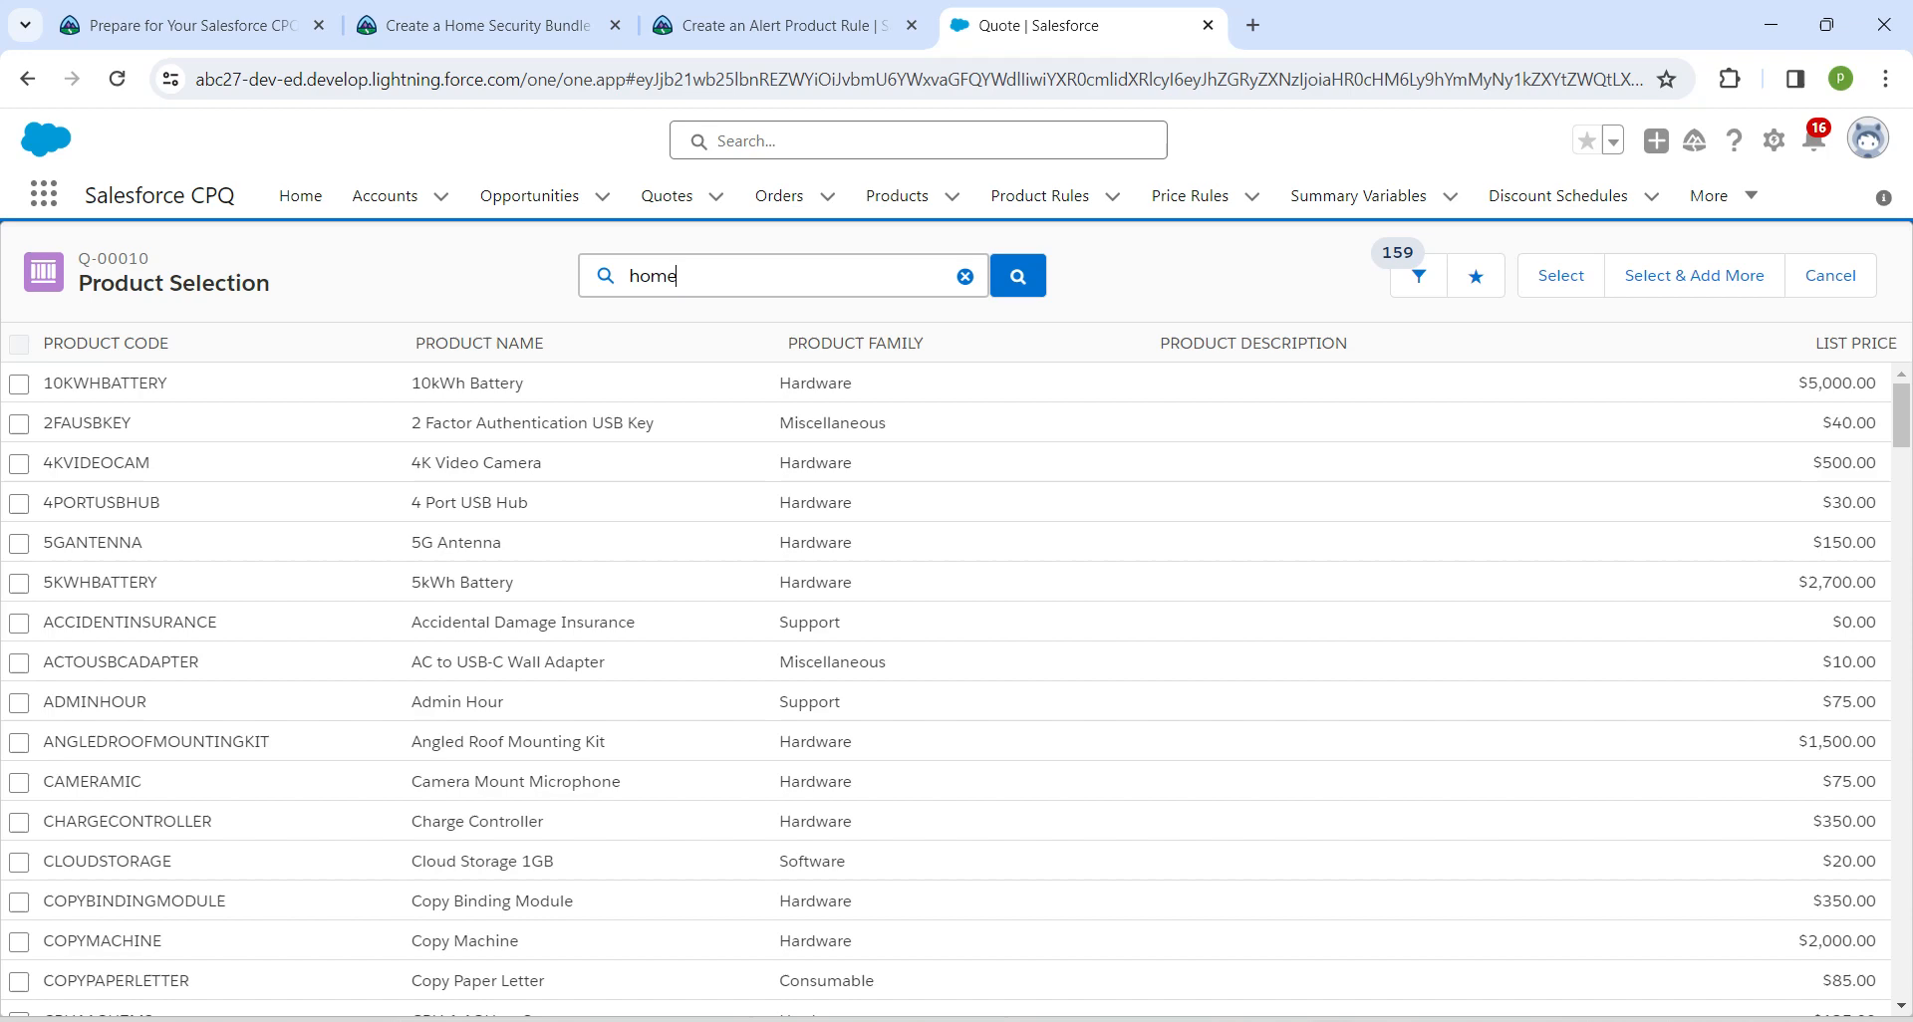
key(Return)
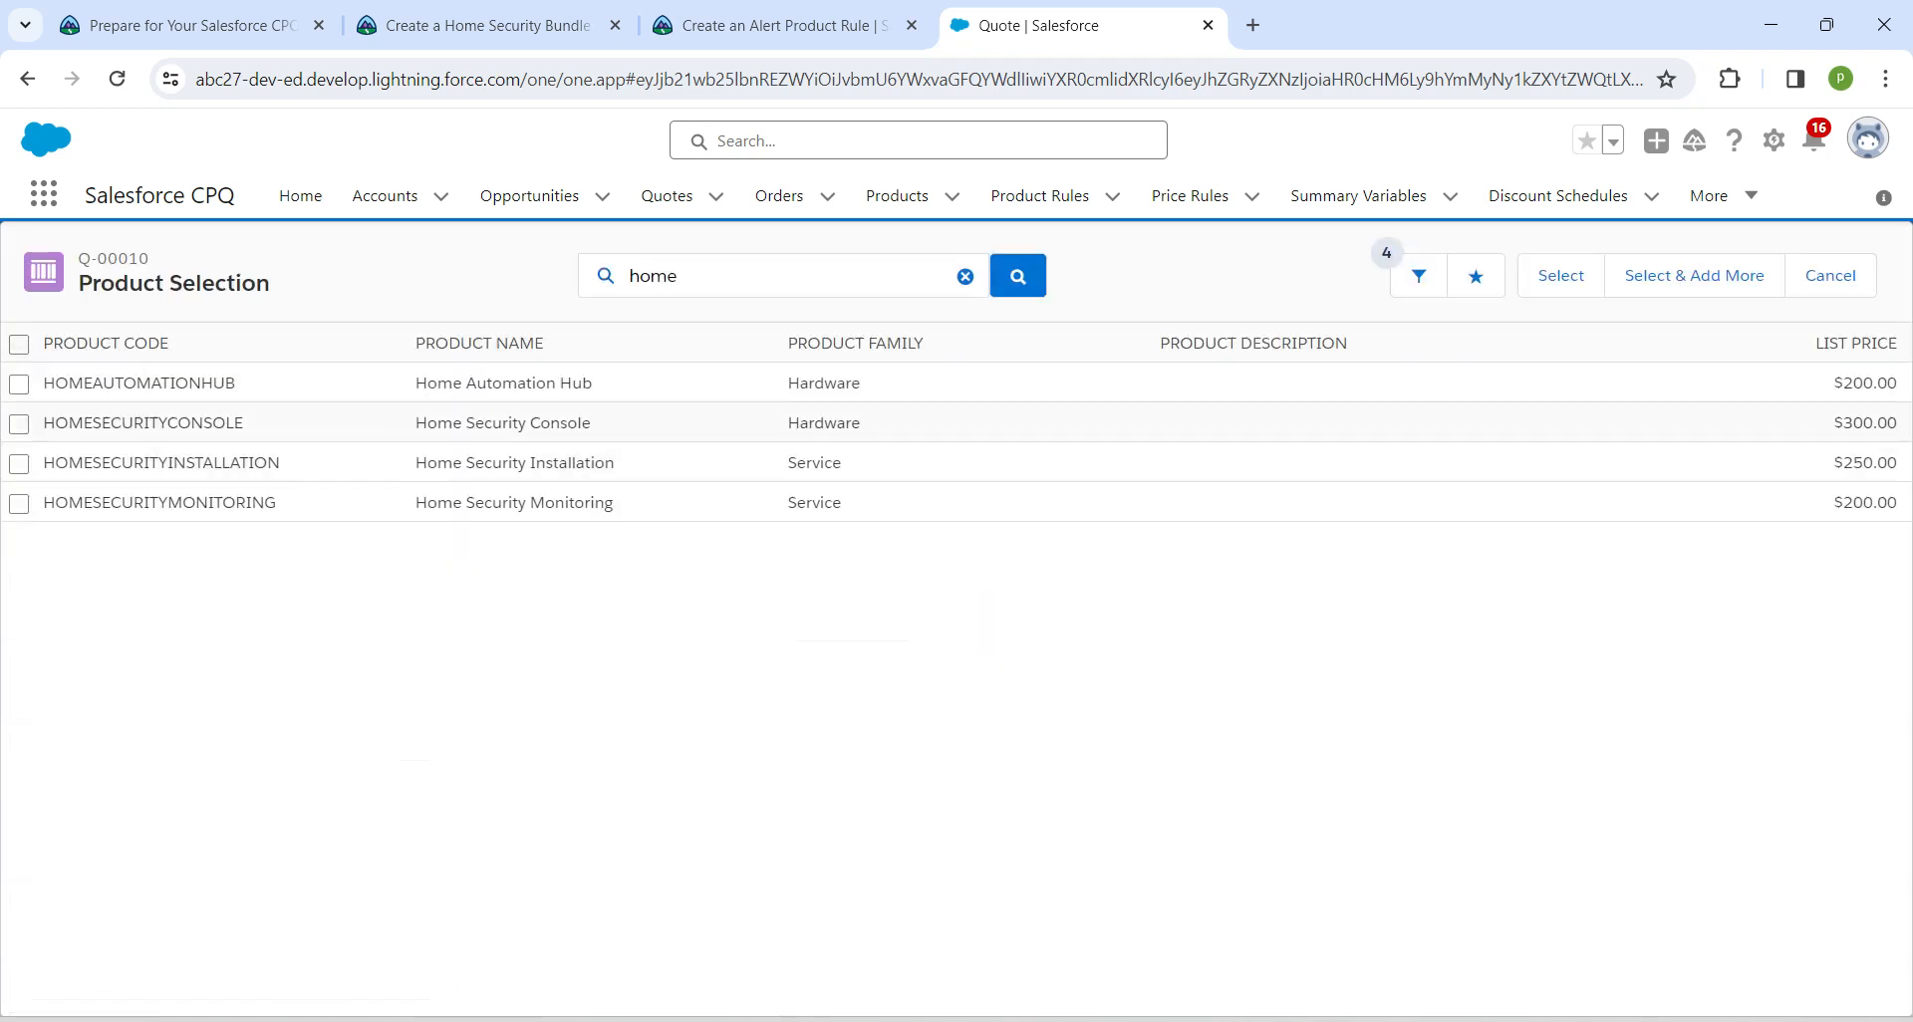
Step: Add Home Security Console to the quote with its default options, continuing past the window sensor alert
click(19, 425)
click(1561, 275)
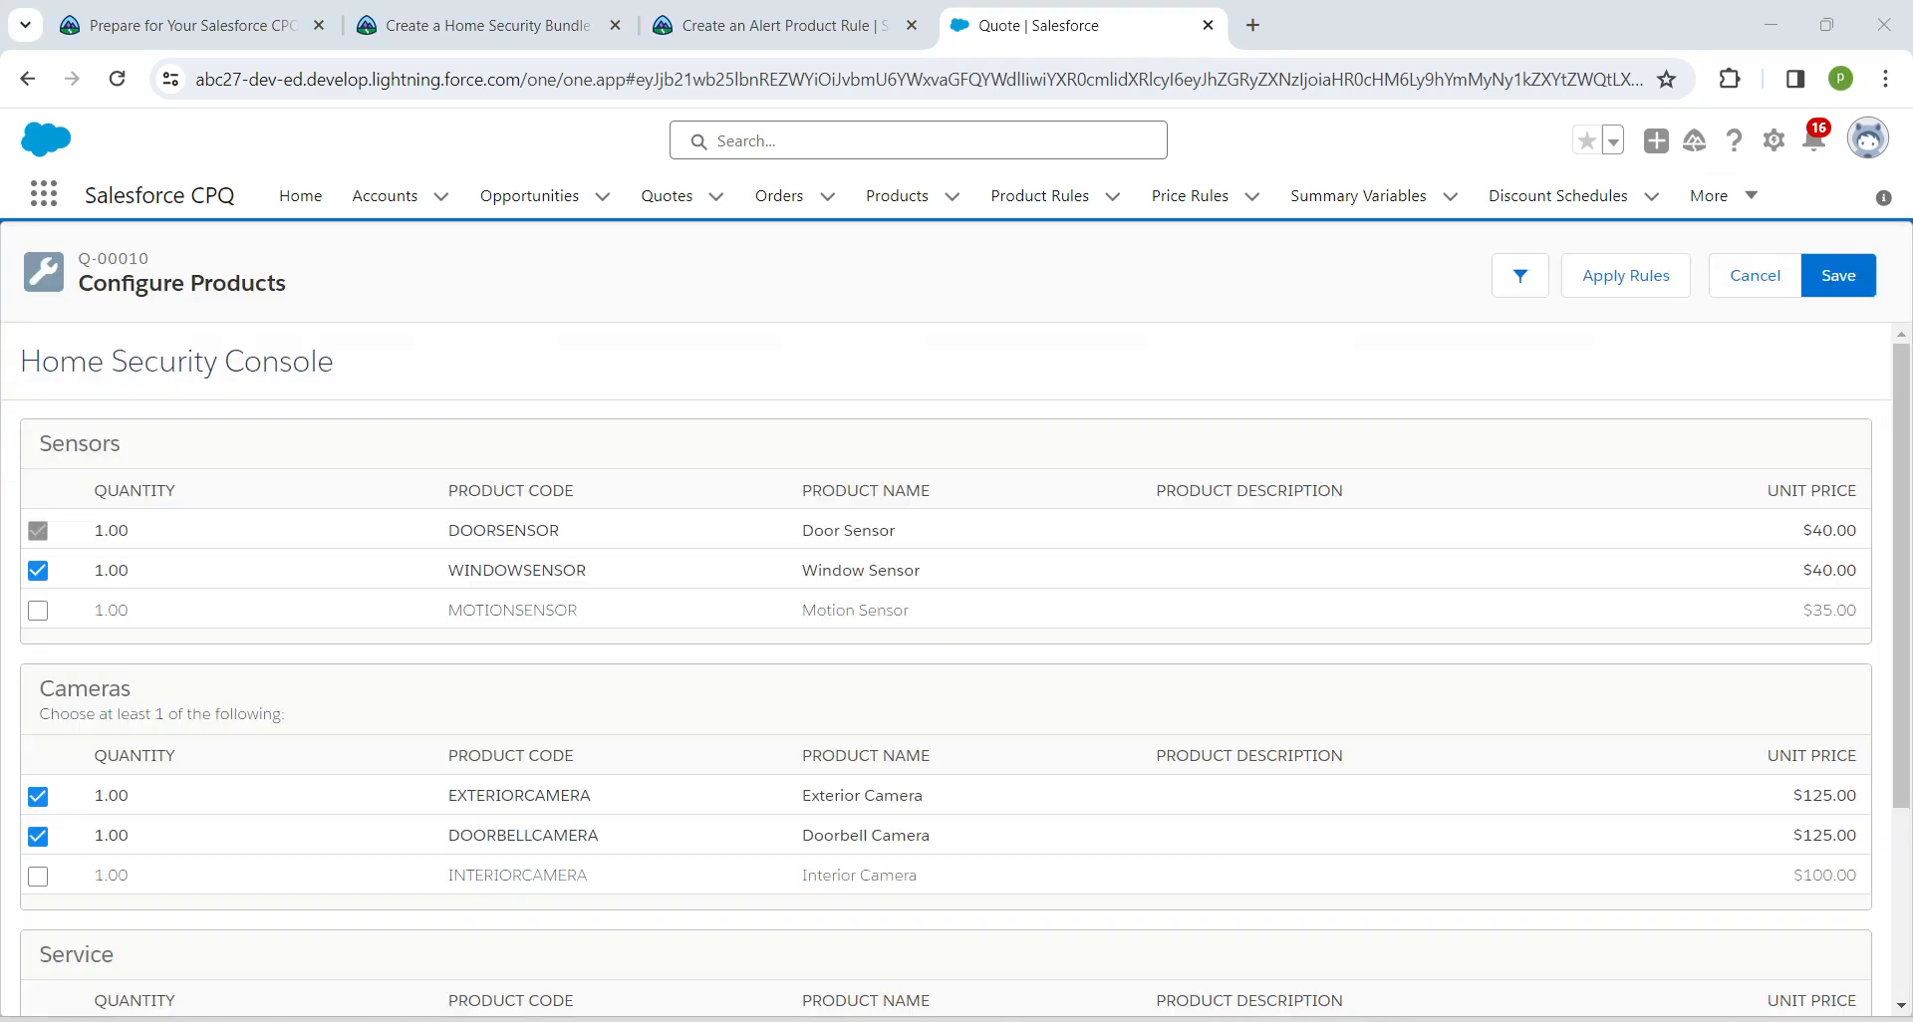
click(1839, 276)
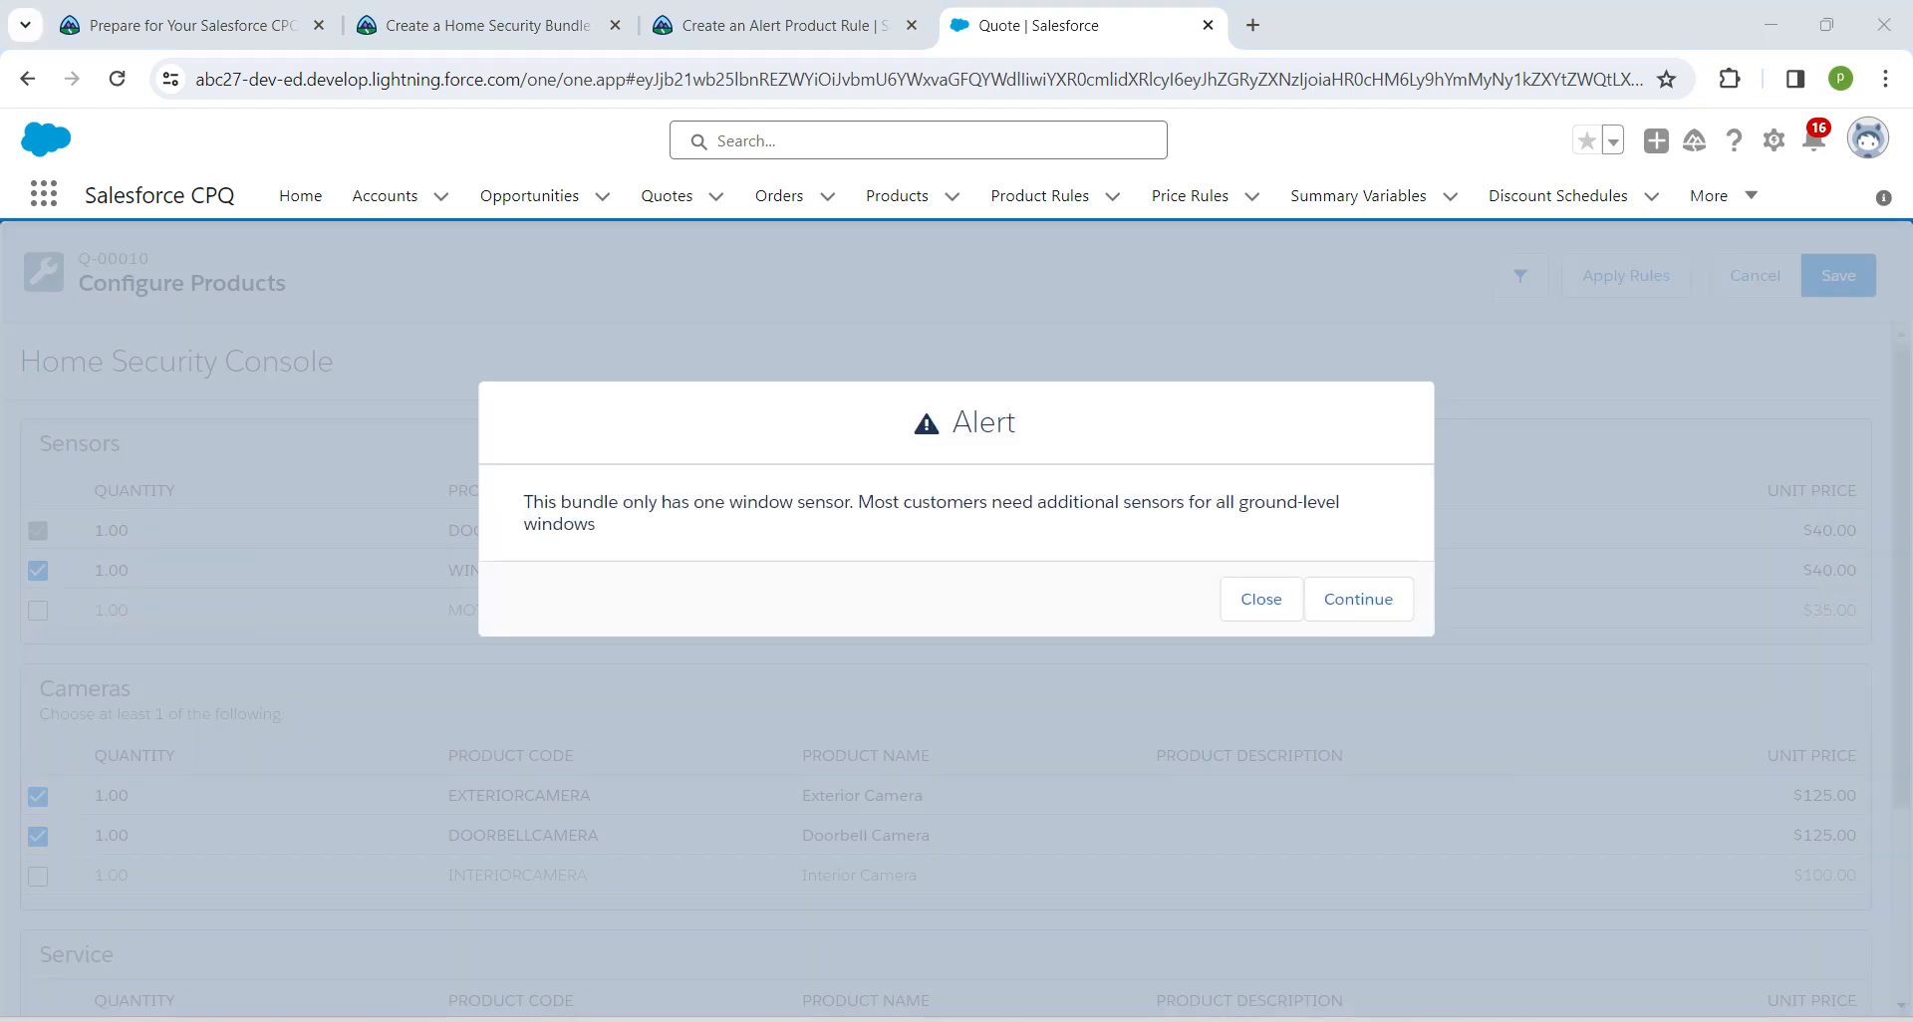
click(1358, 599)
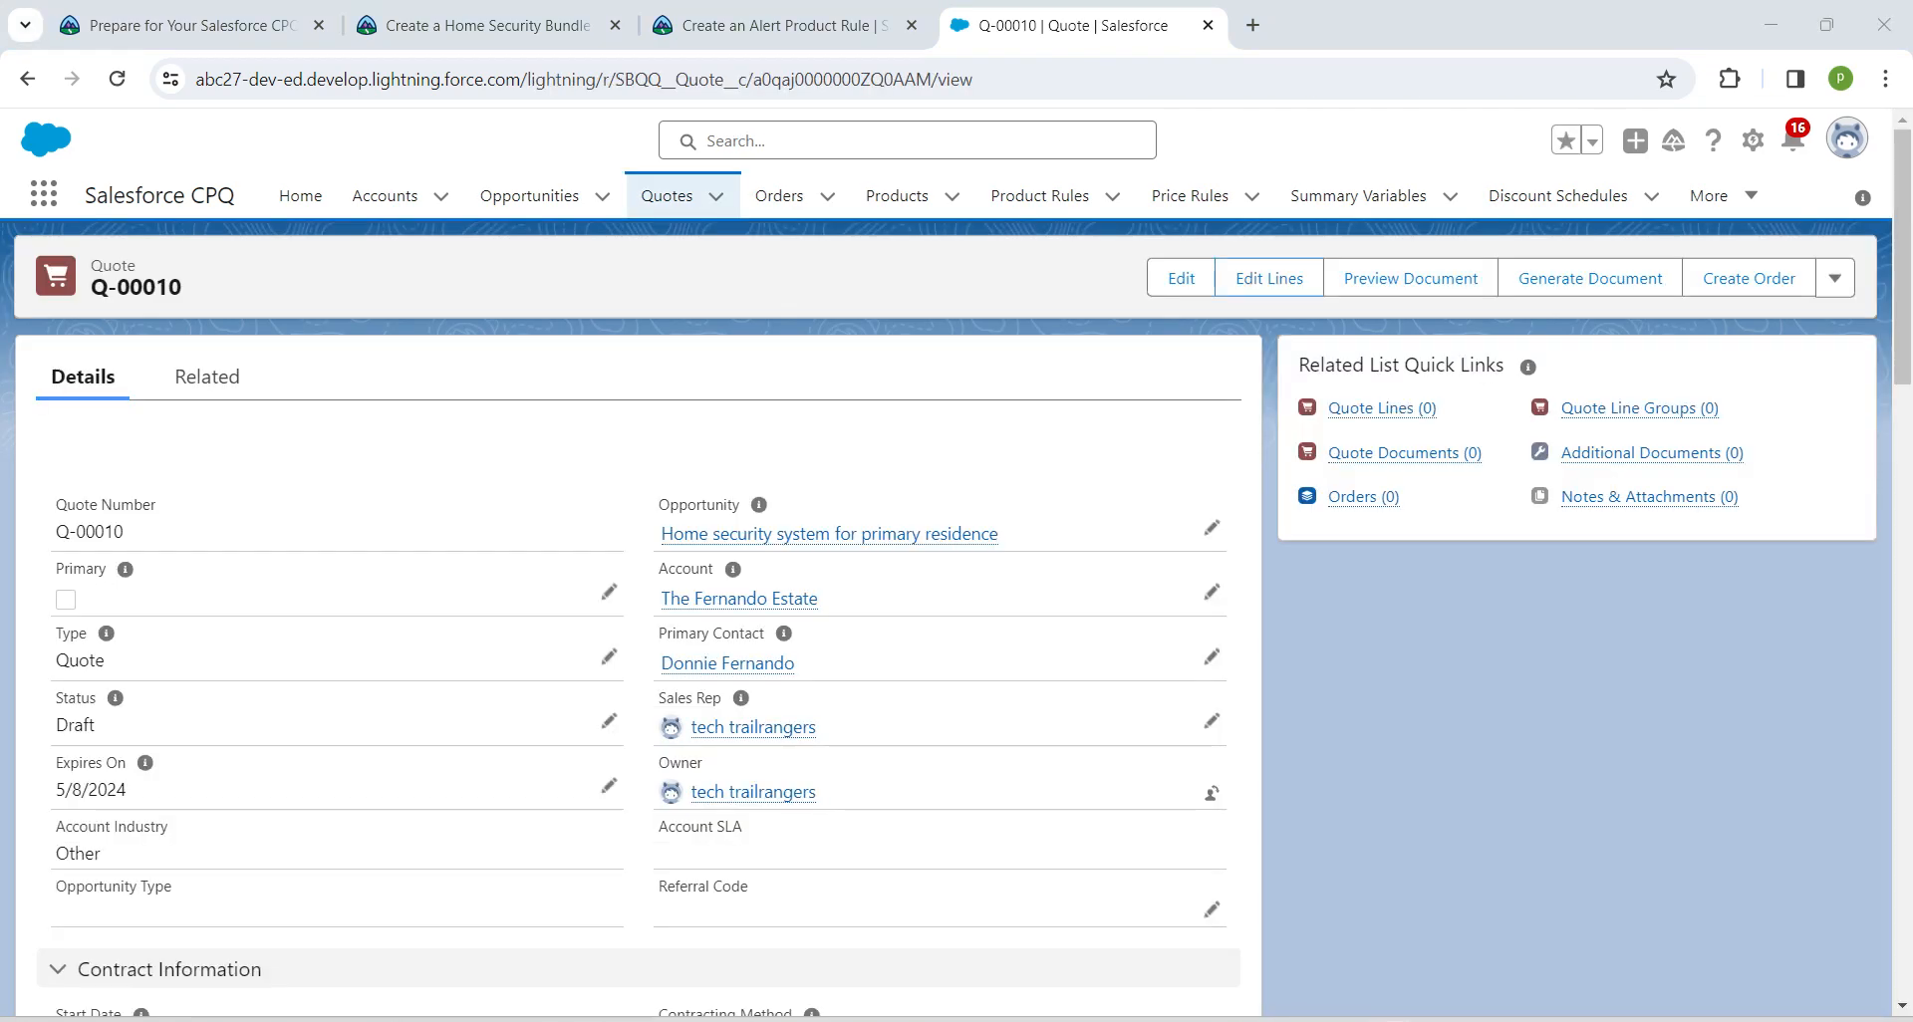
Step: Open the quote's line editor again, search the products for "home" and select Home Security Console for configuration
click(1268, 278)
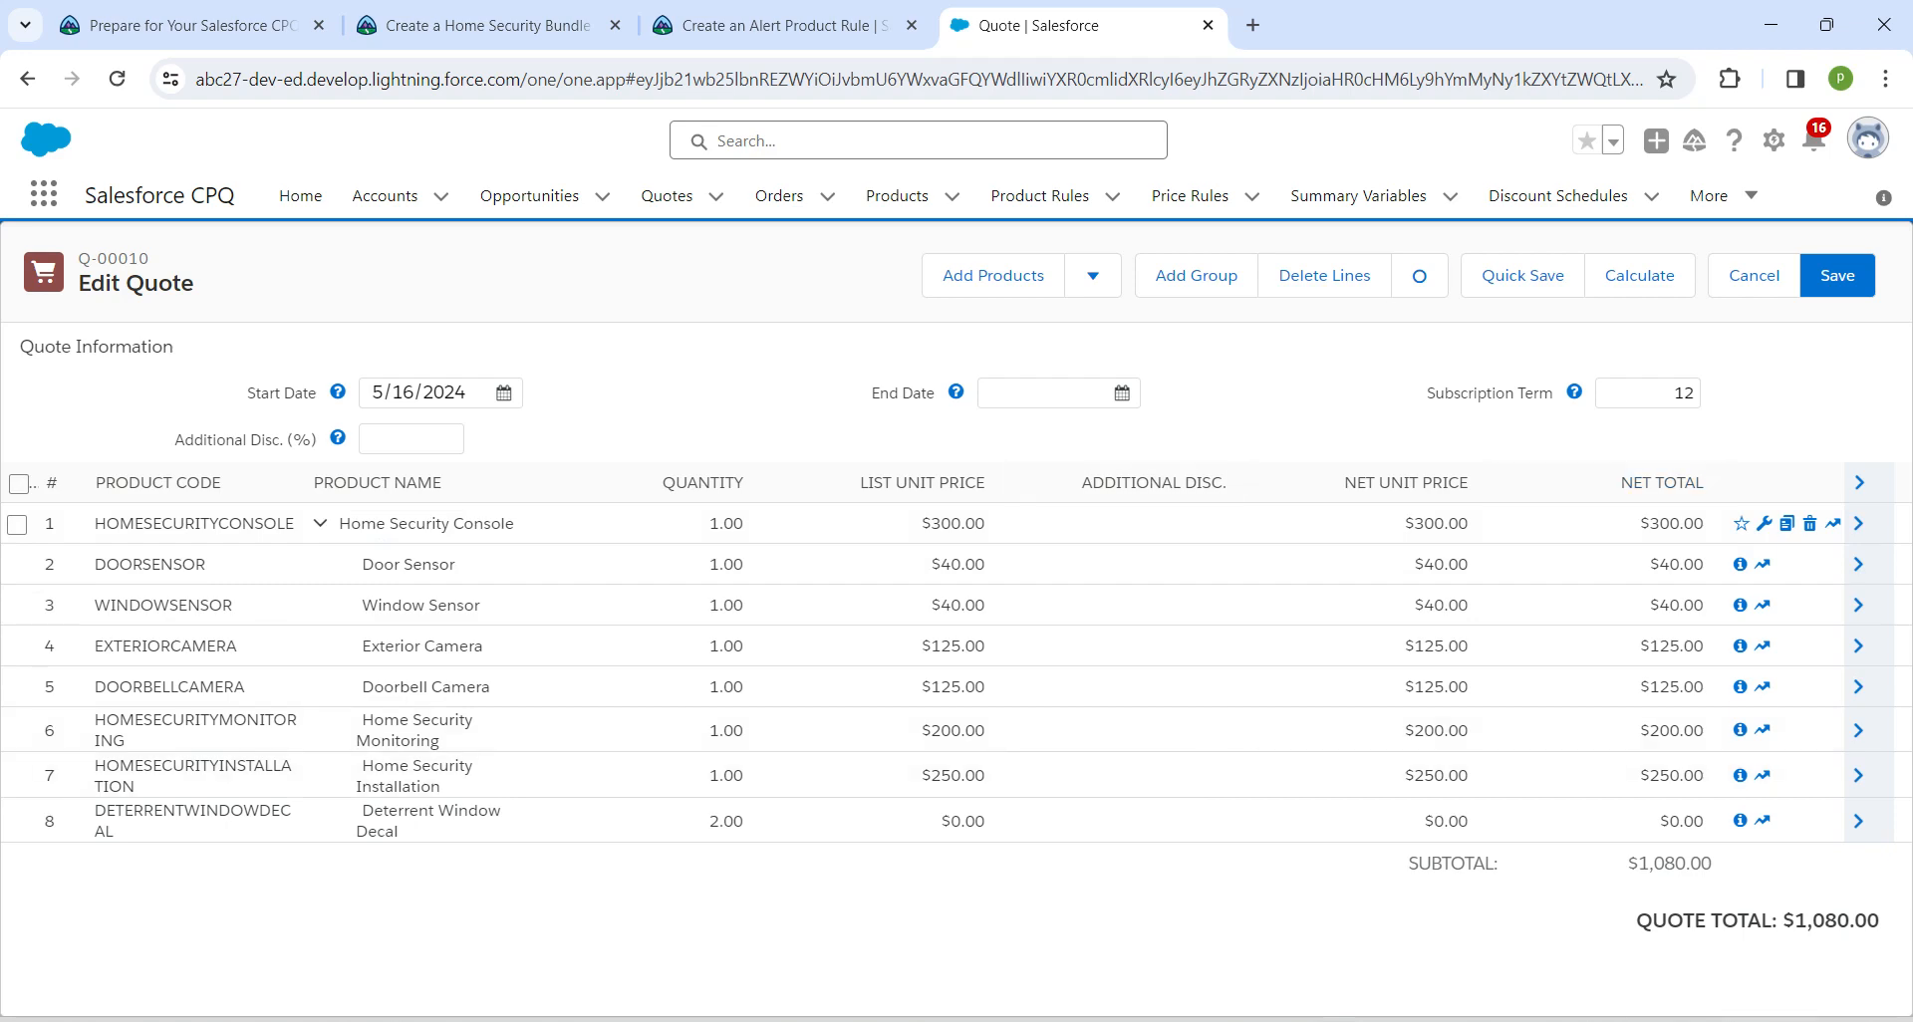
click(993, 275)
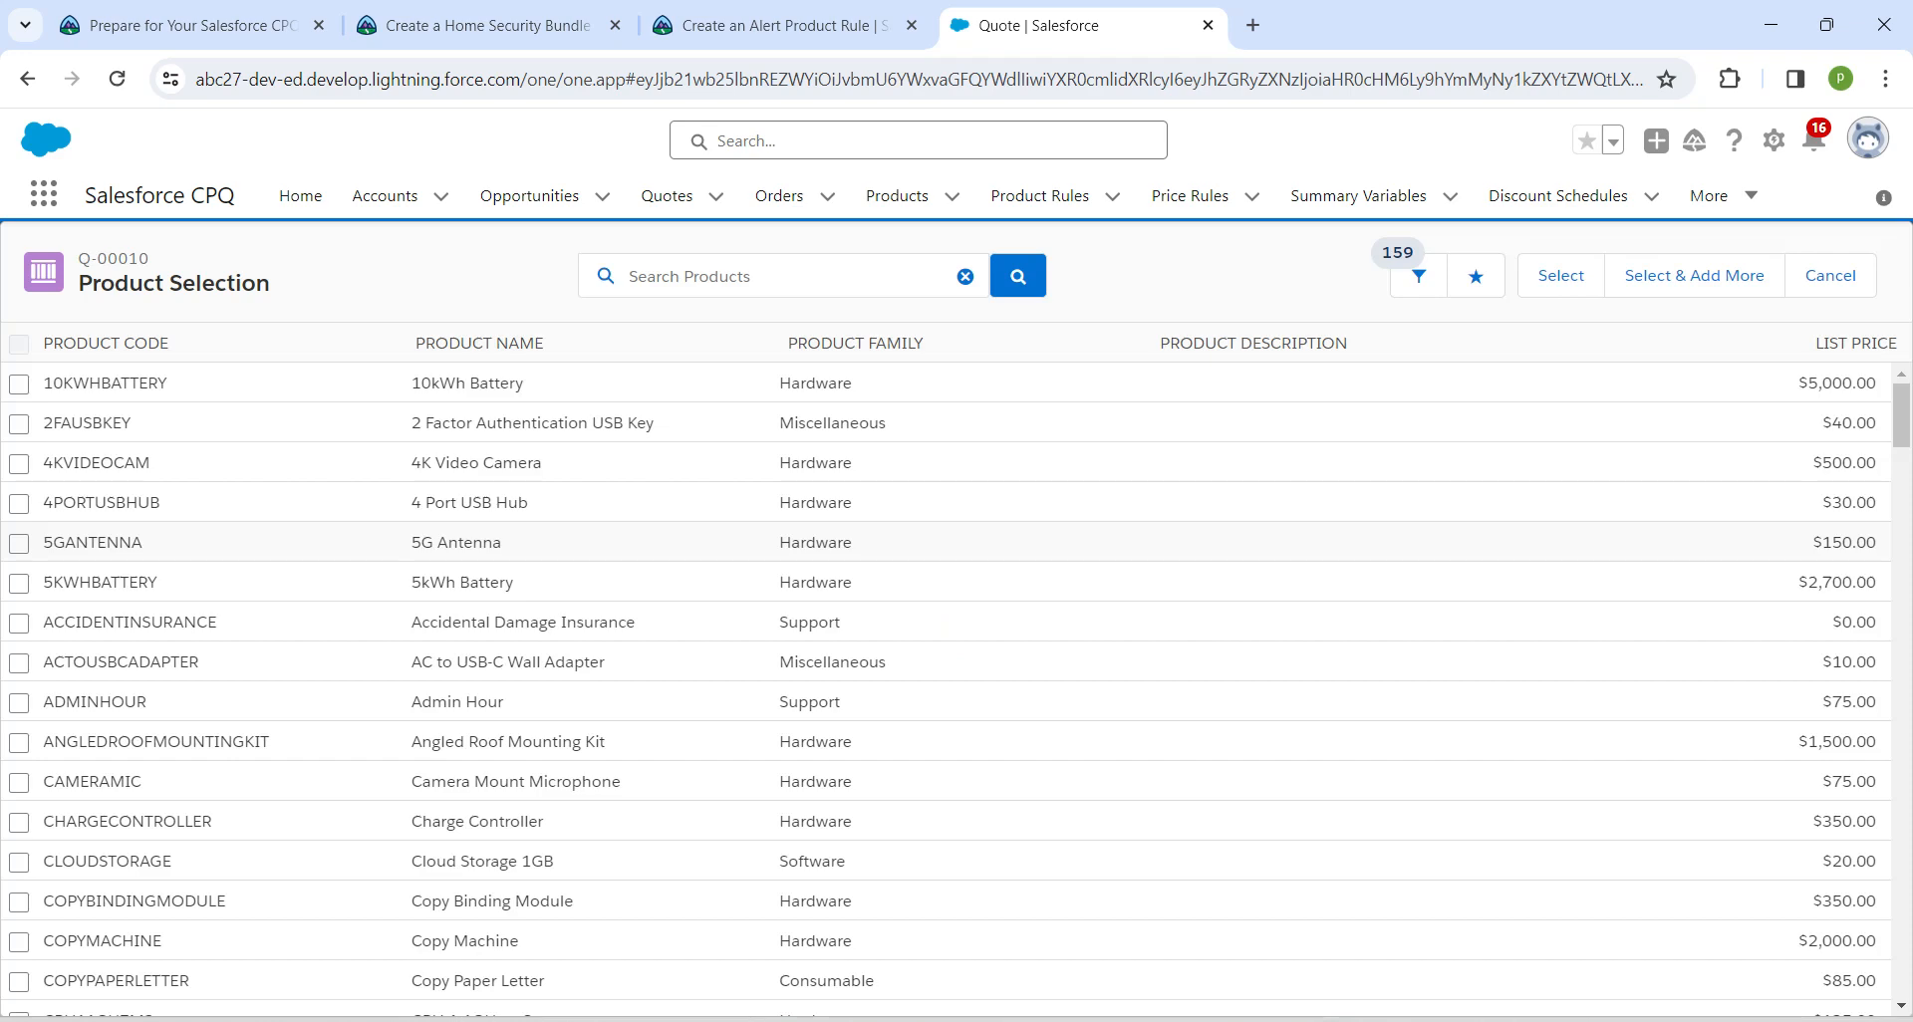
click(738, 276)
text(home)
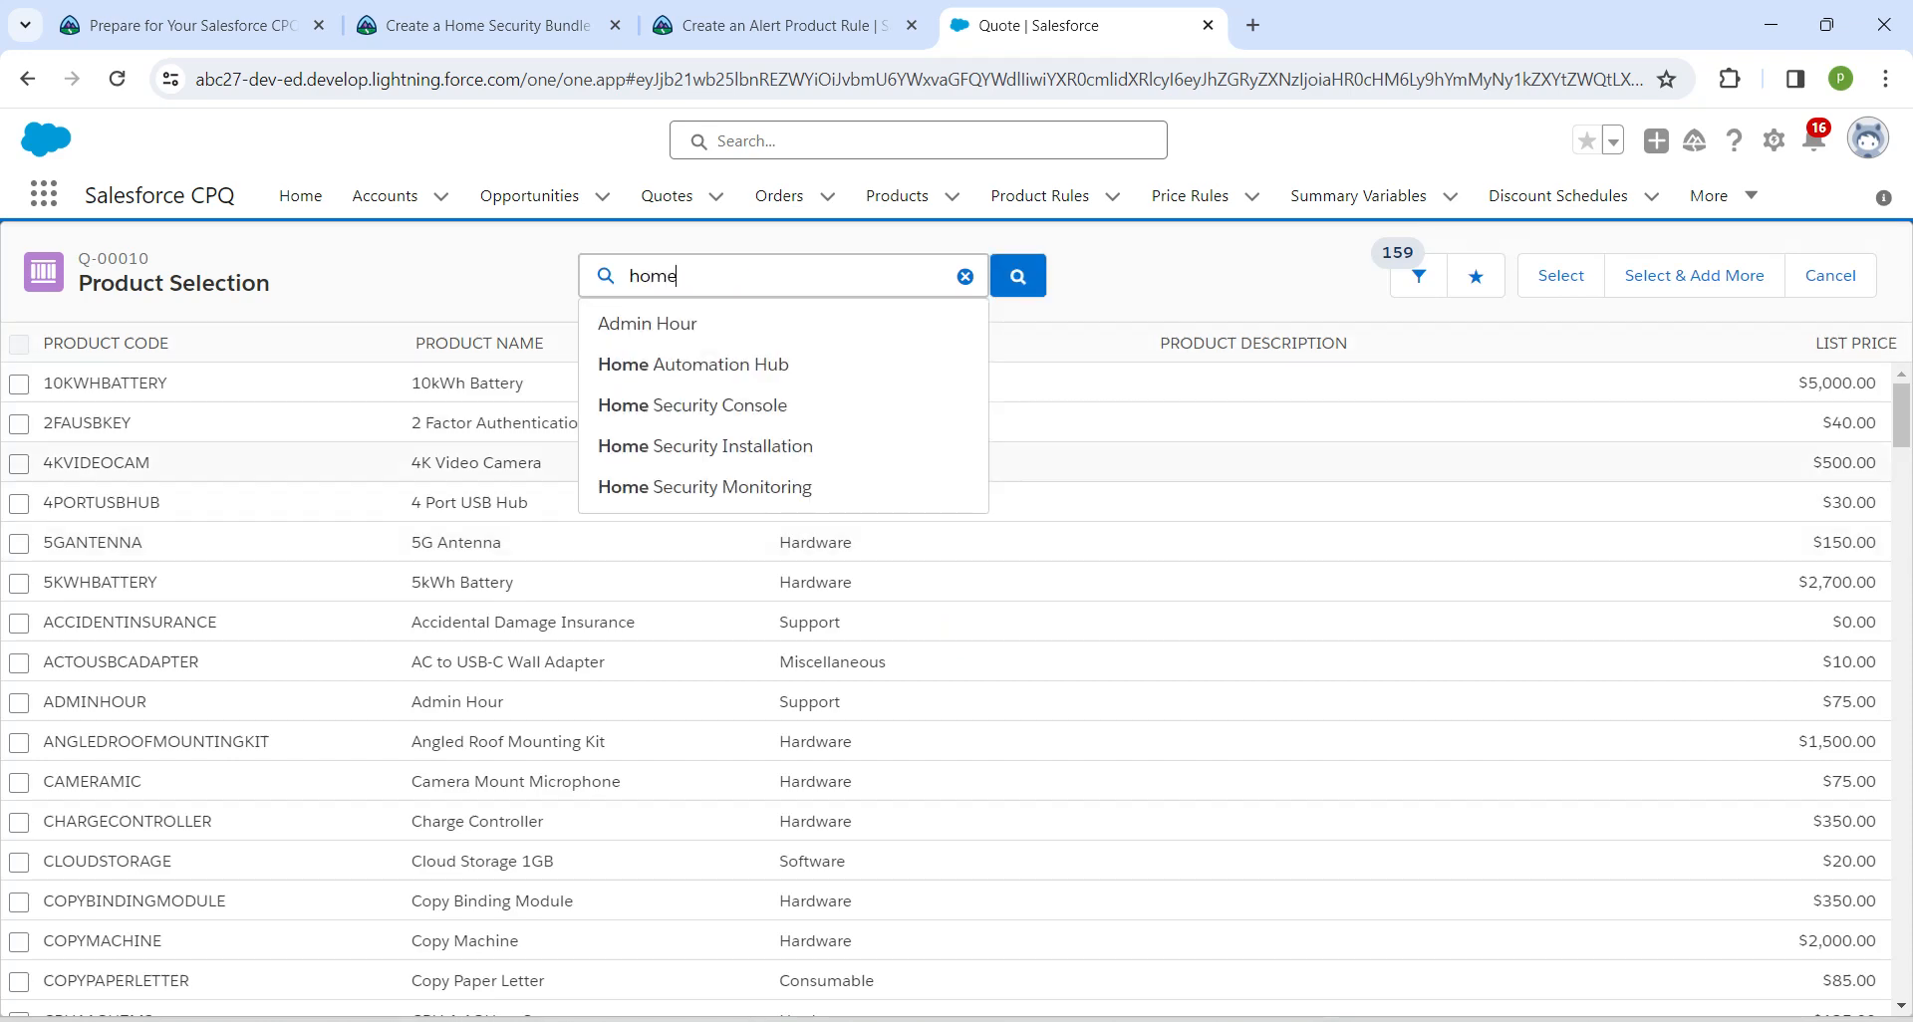
key(Return)
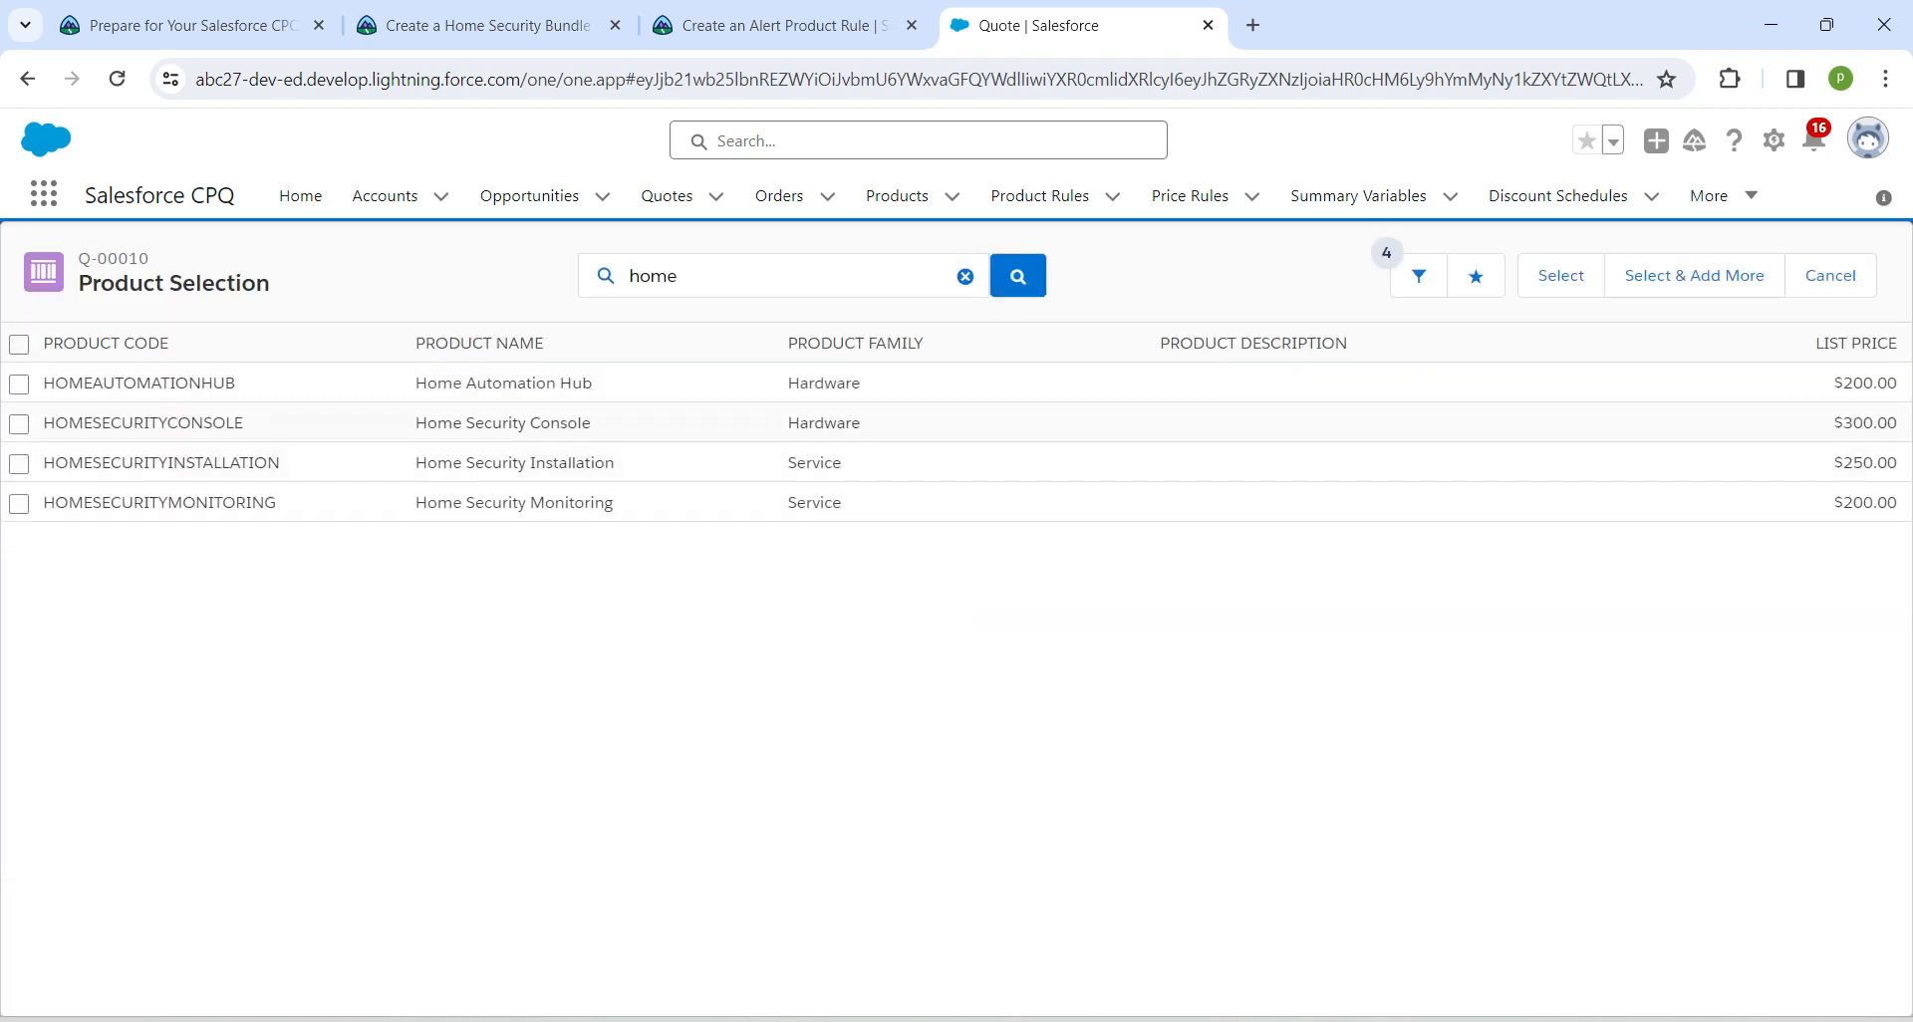
click(19, 425)
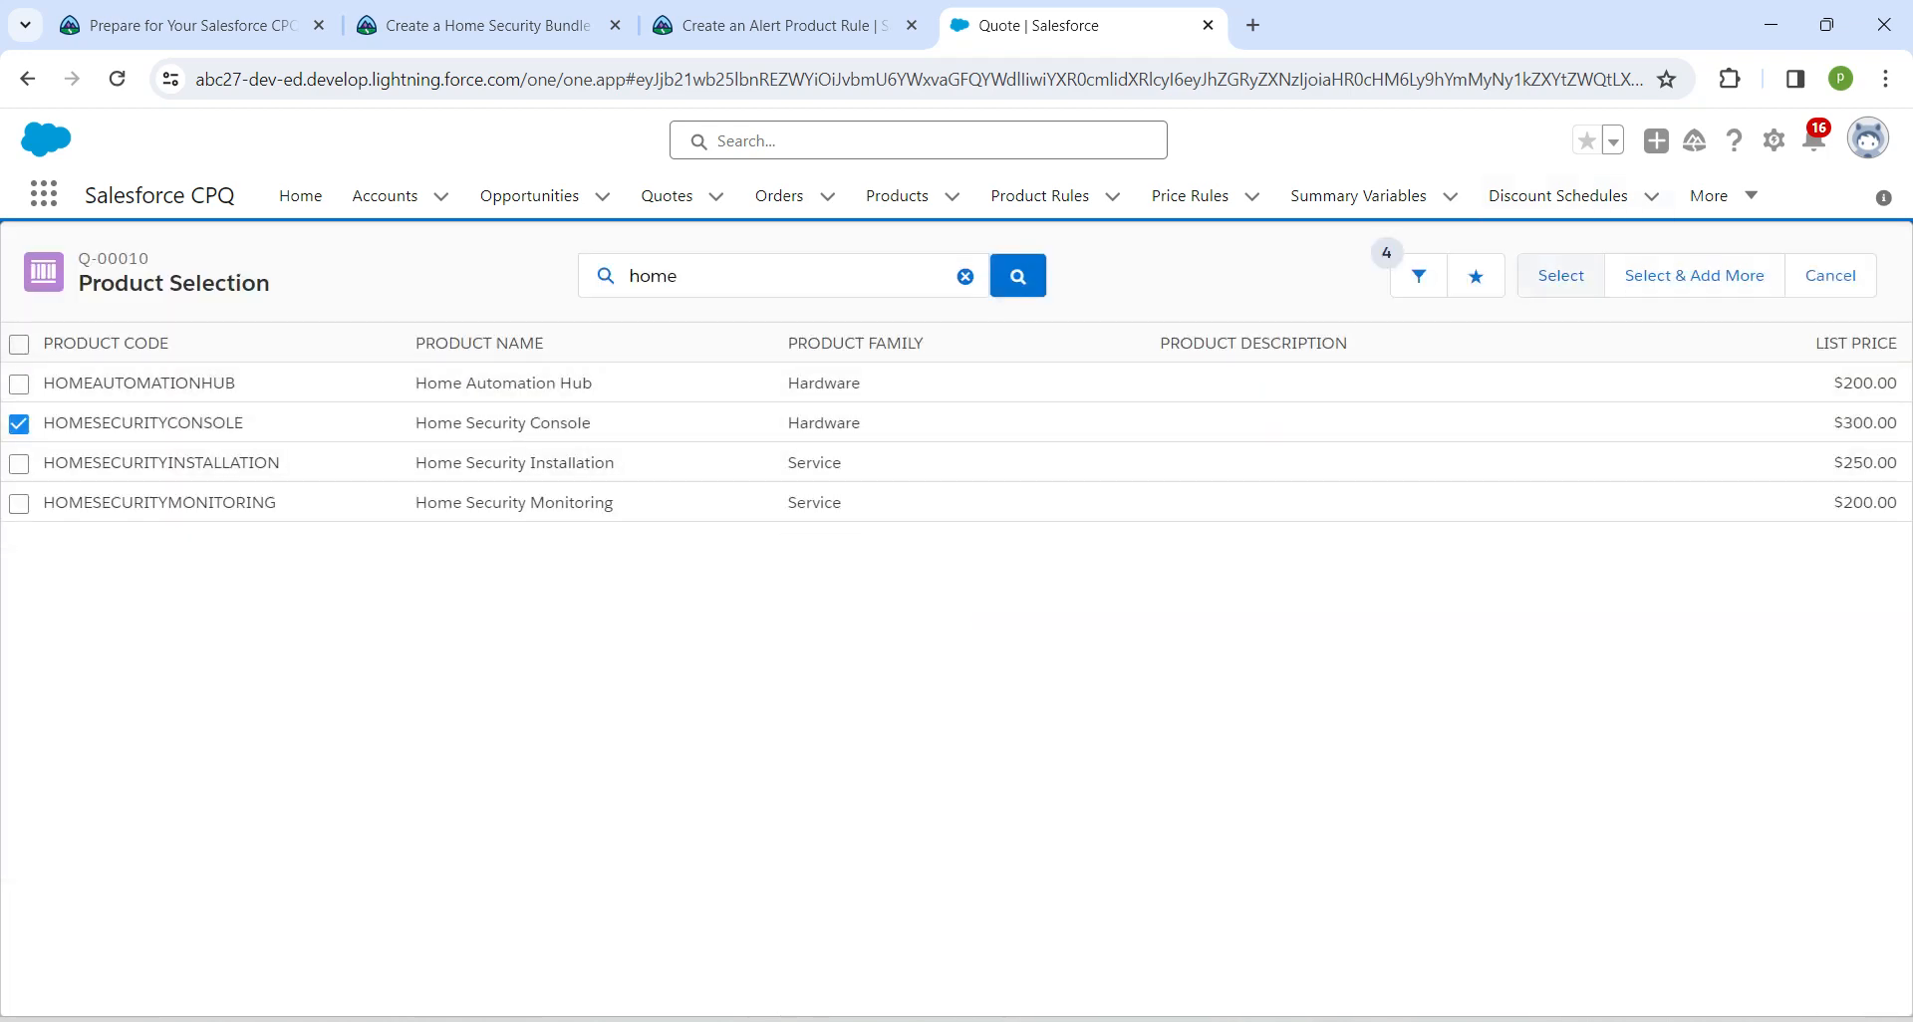
click(1561, 275)
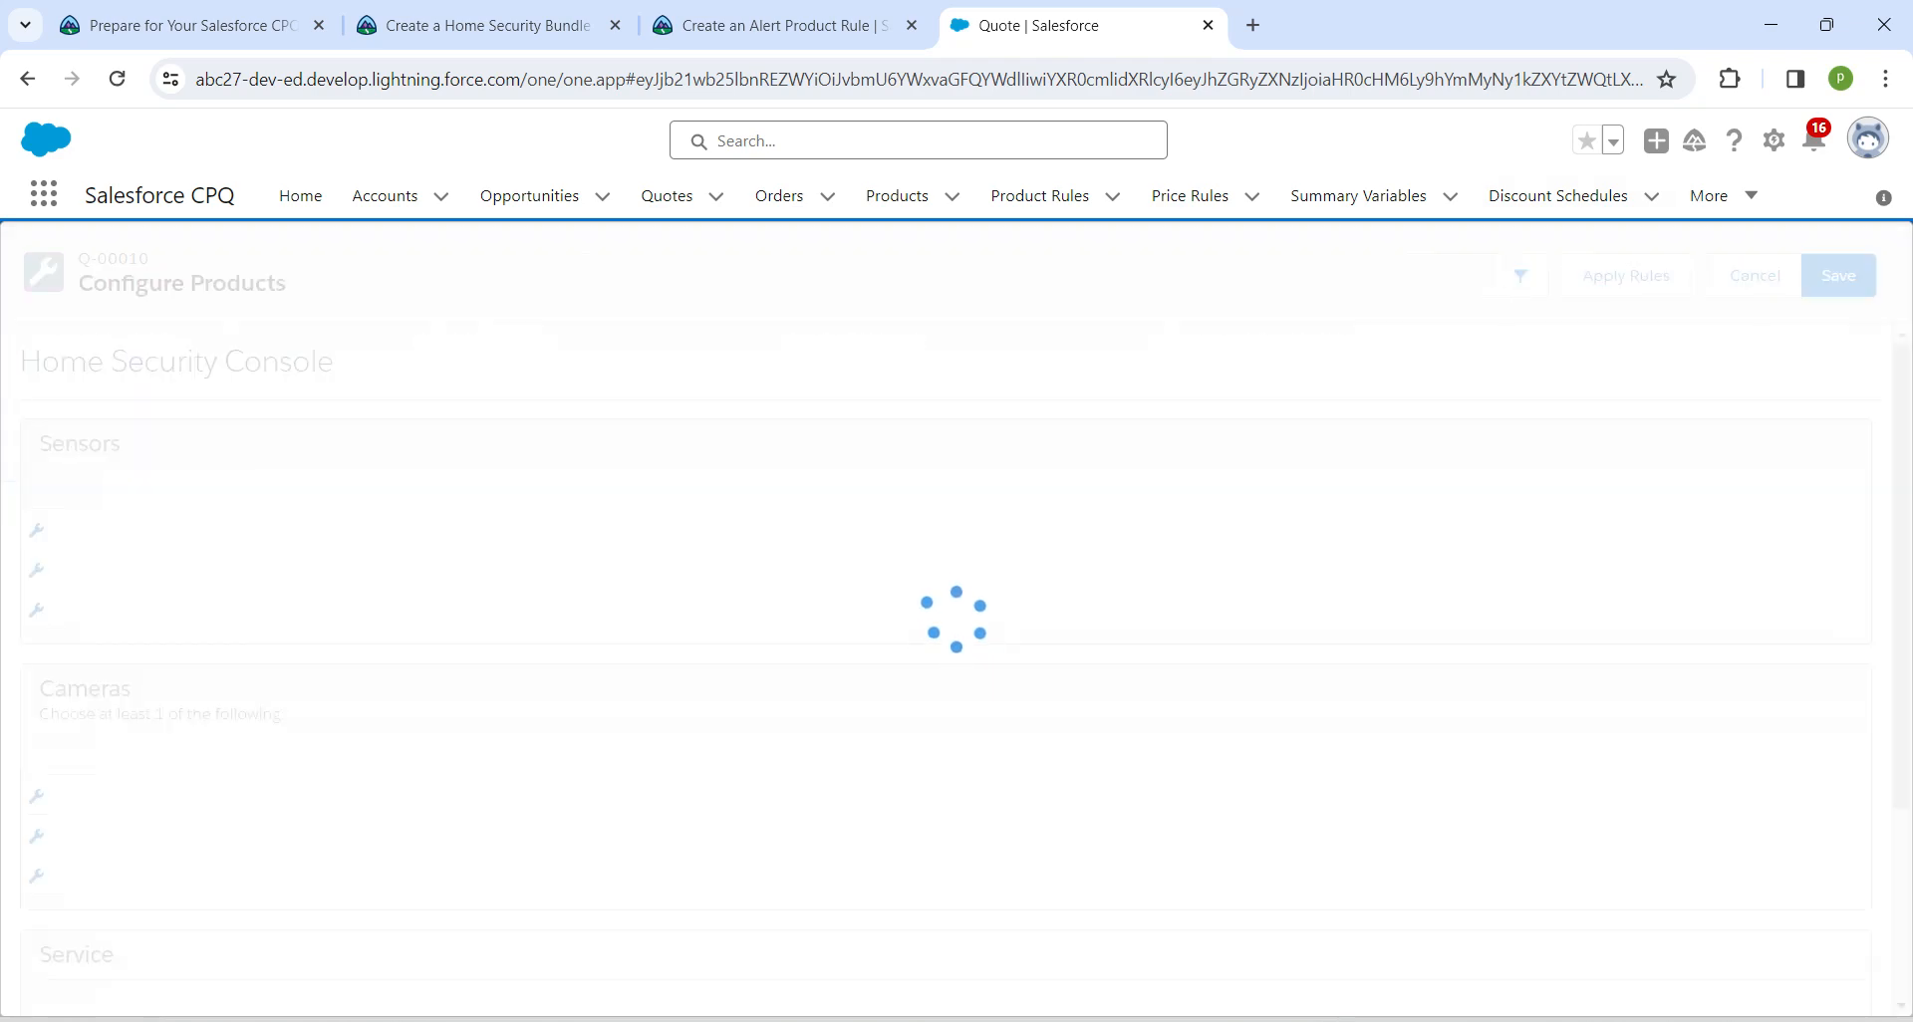
Step: Set the Window Sensor quantity to 2 in the bundle, compare with the Trailhead test instructions and save the configuration
click(141, 570)
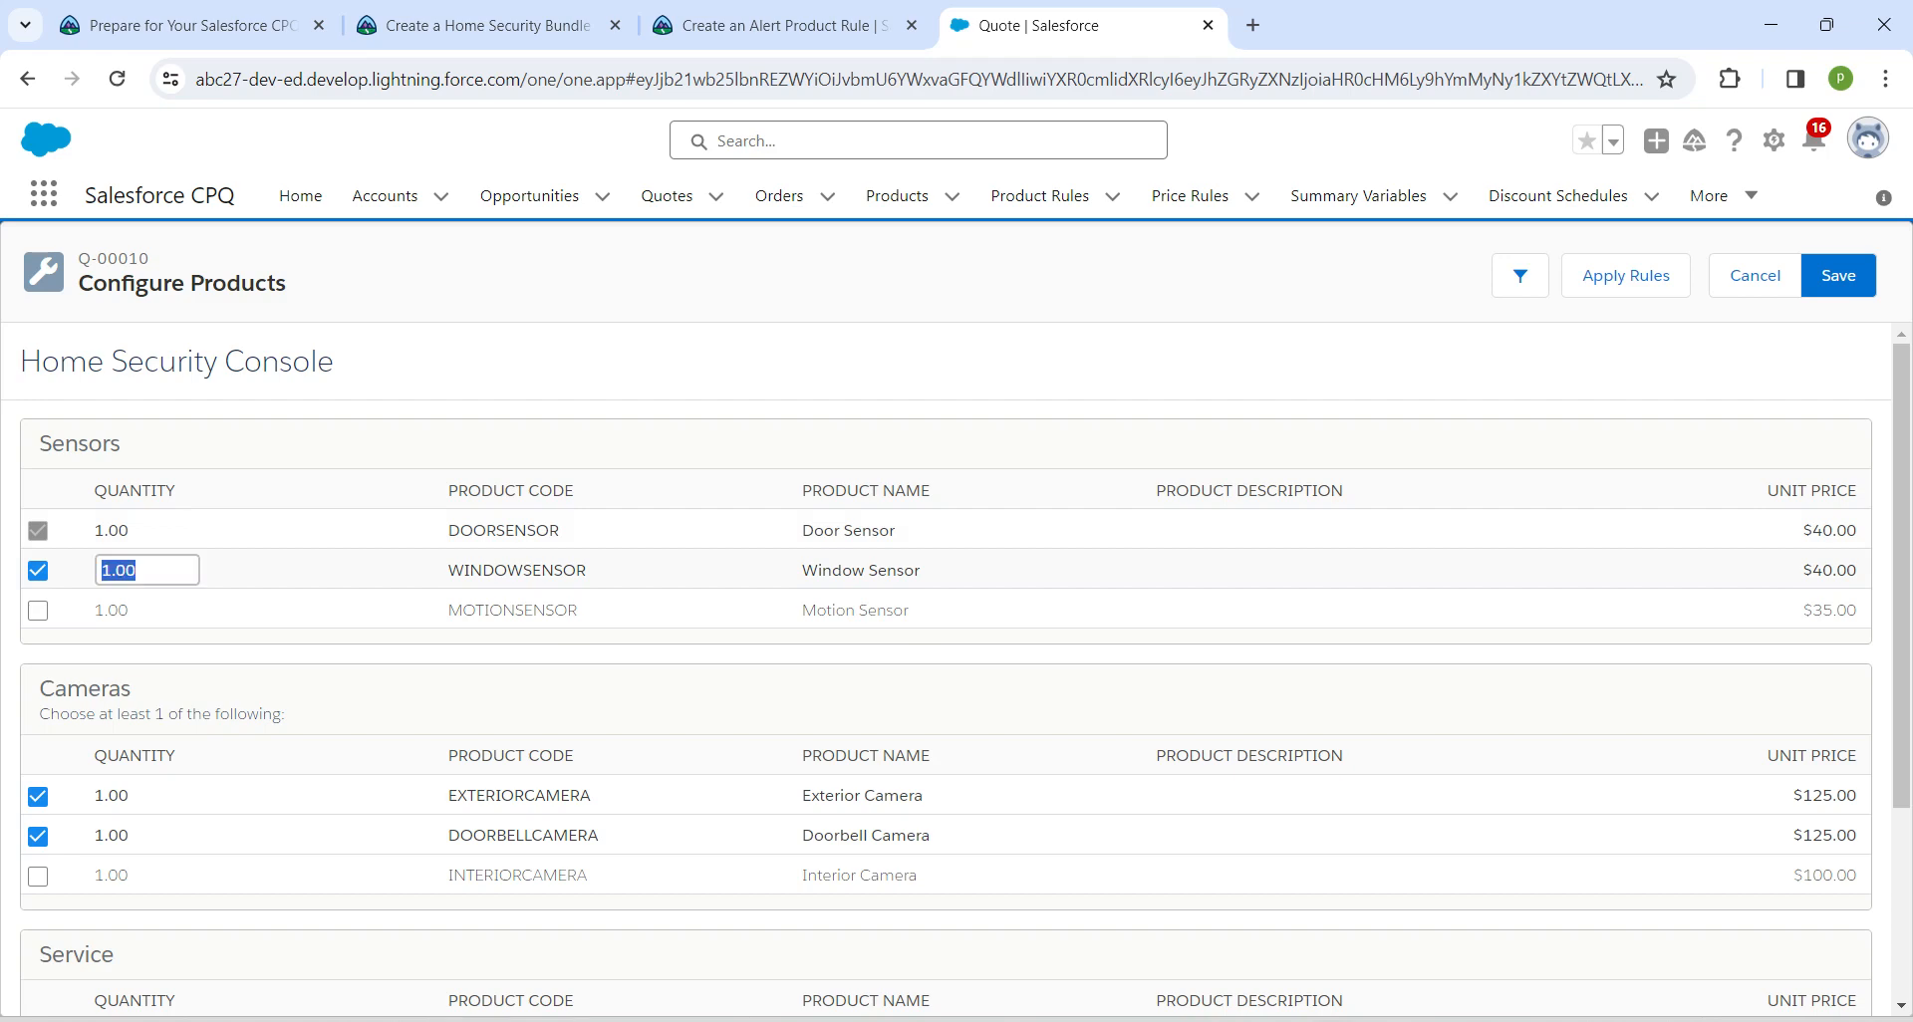
text(2)
key(Return)
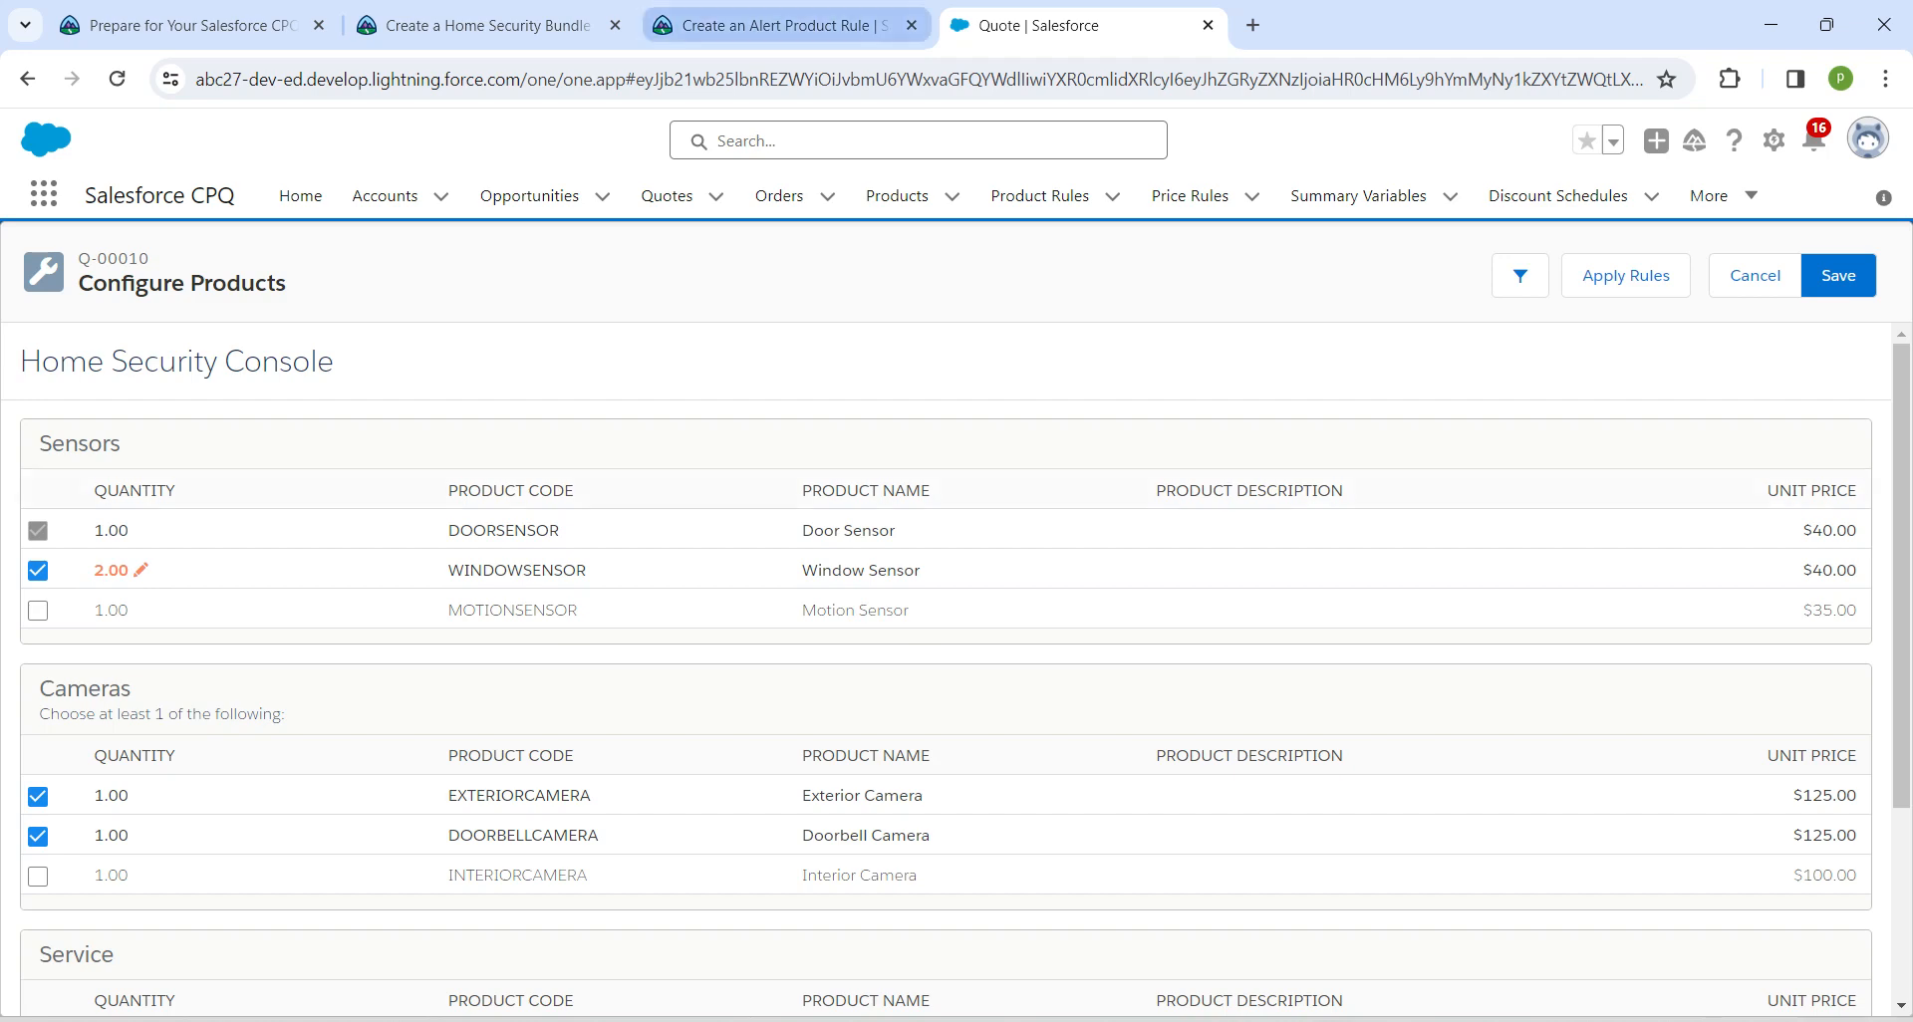
click(778, 25)
scroll(787, 617, down, 8)
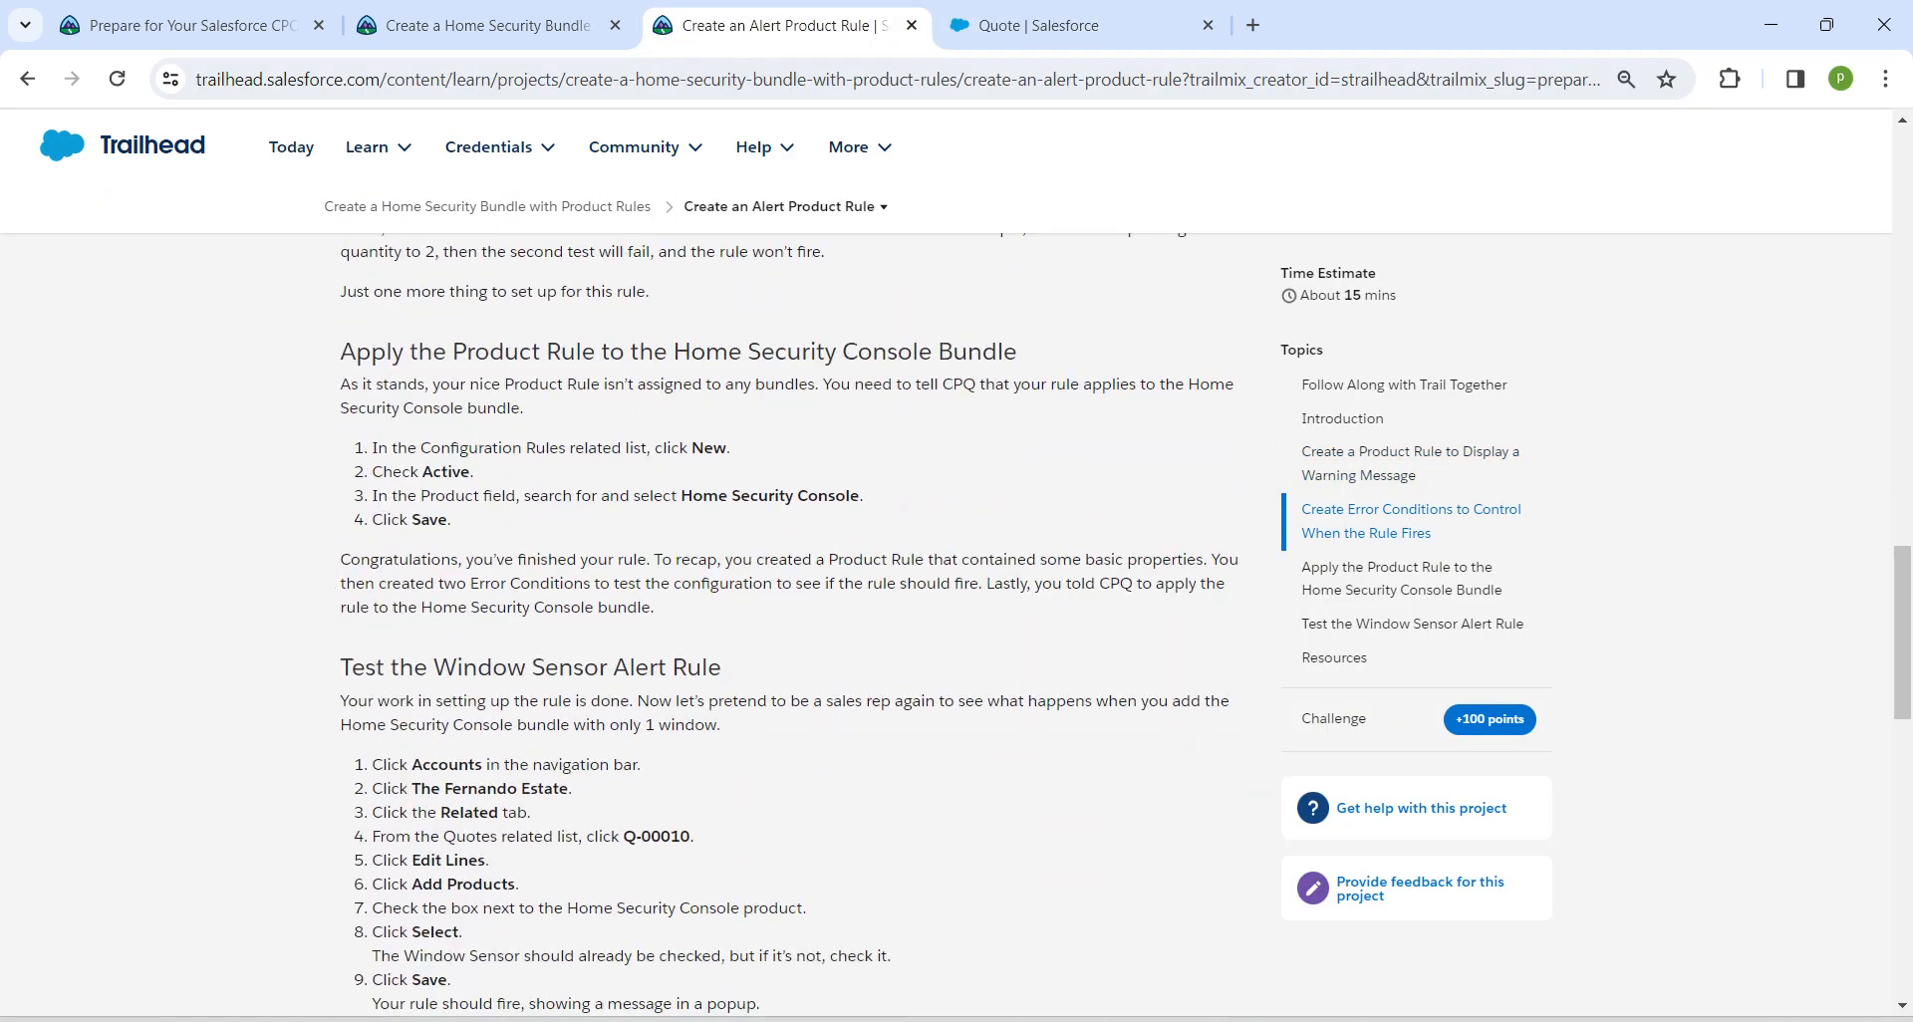
scroll(787, 618, down, 5)
scroll(795, 623, down, 3)
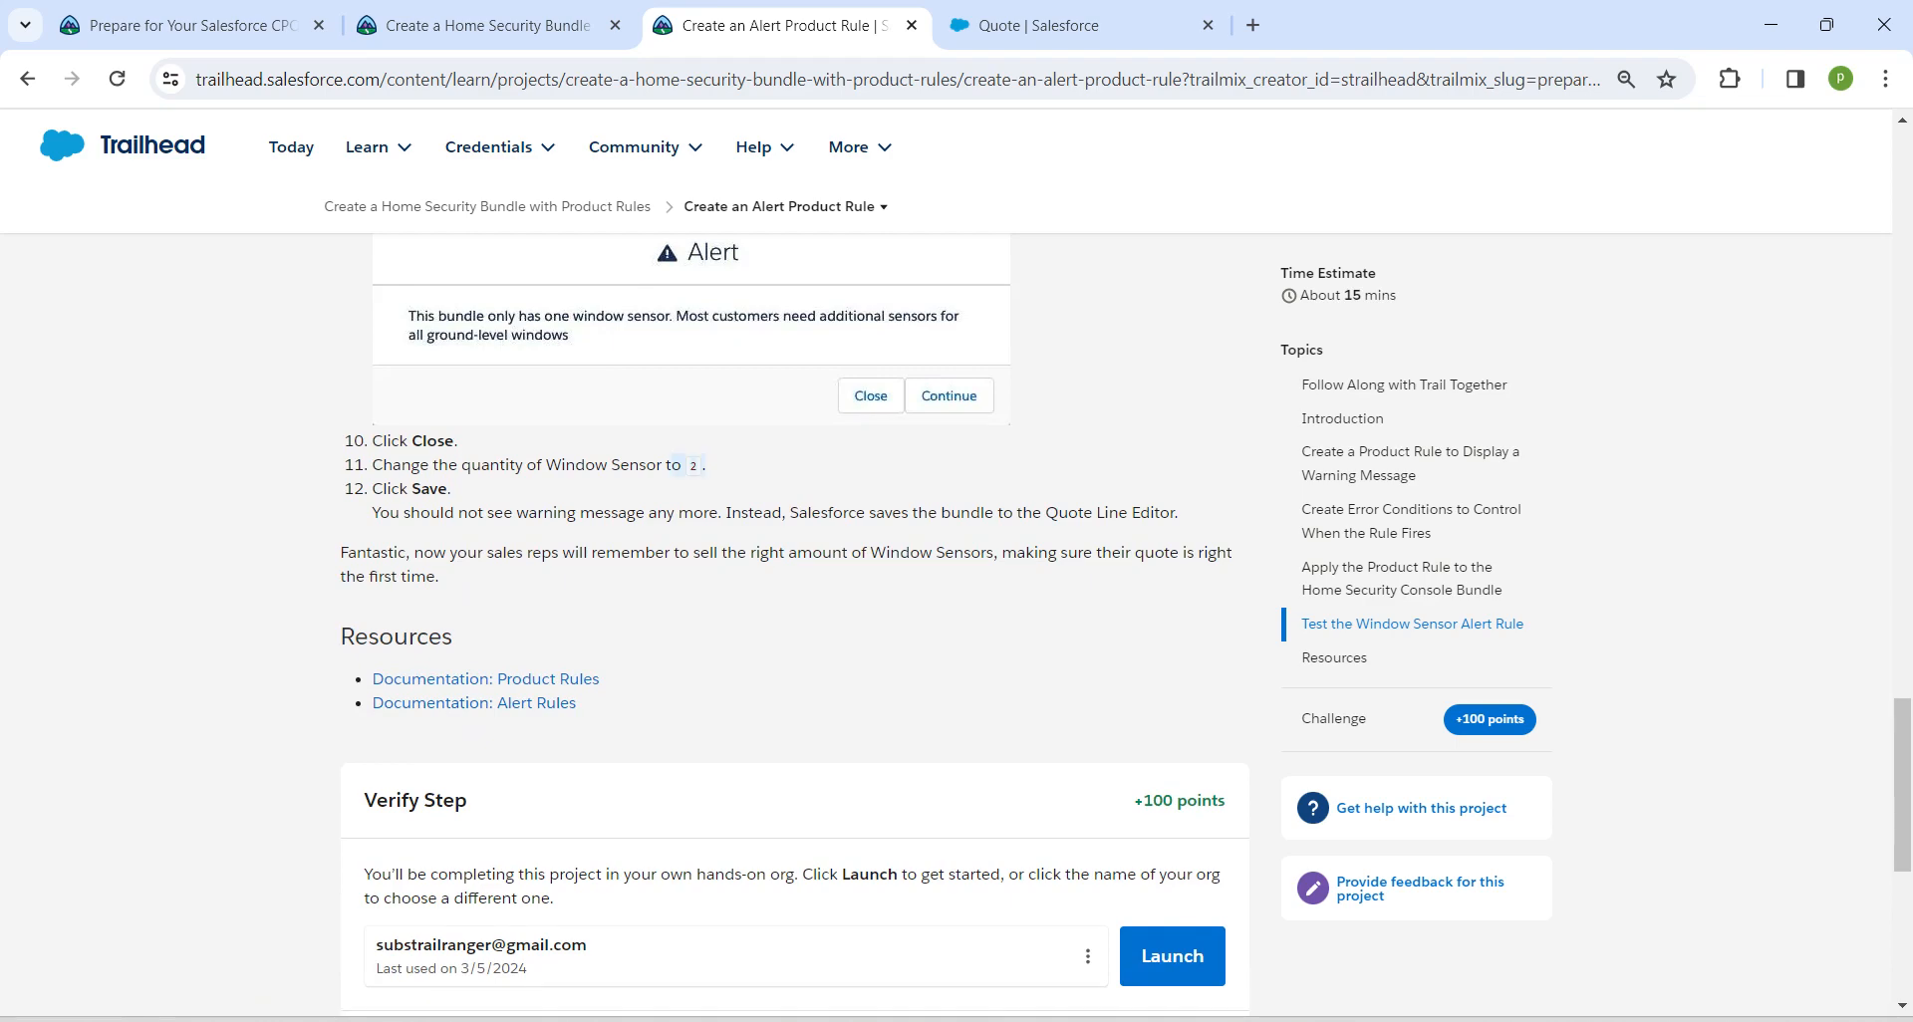
click(1036, 25)
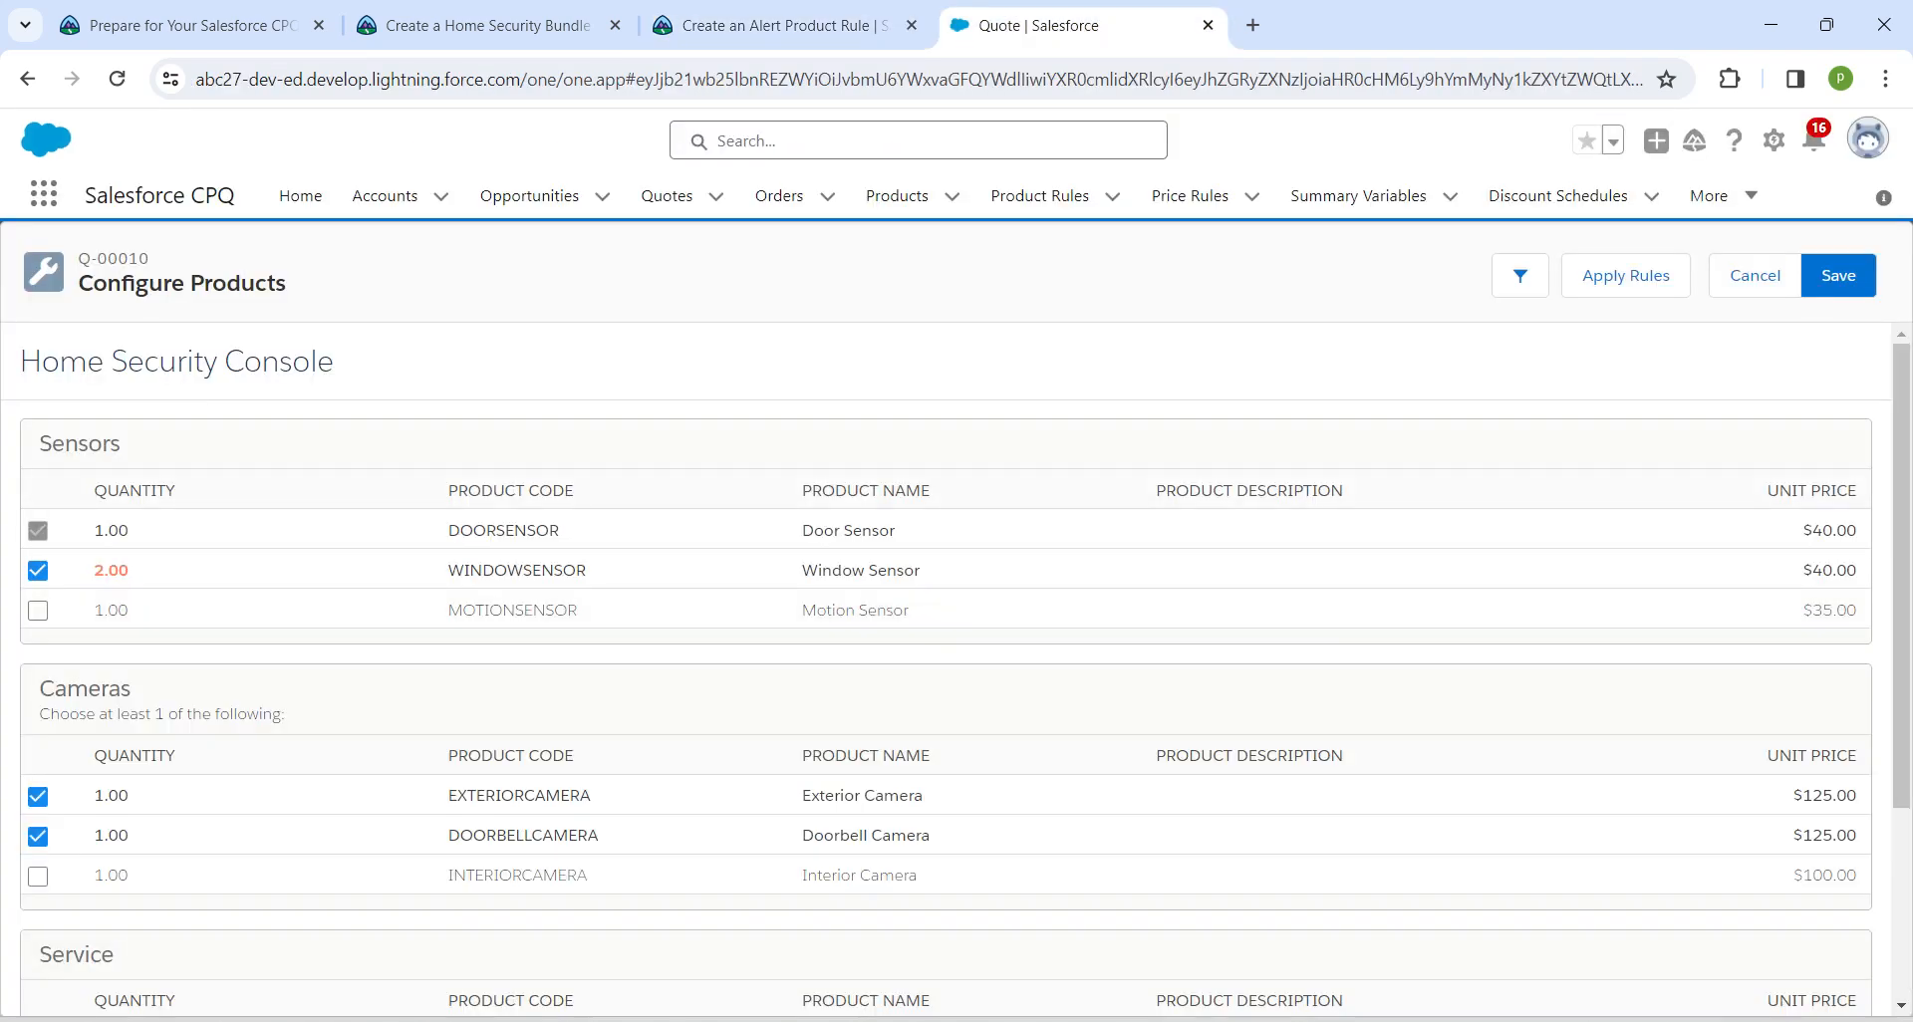
click(1838, 276)
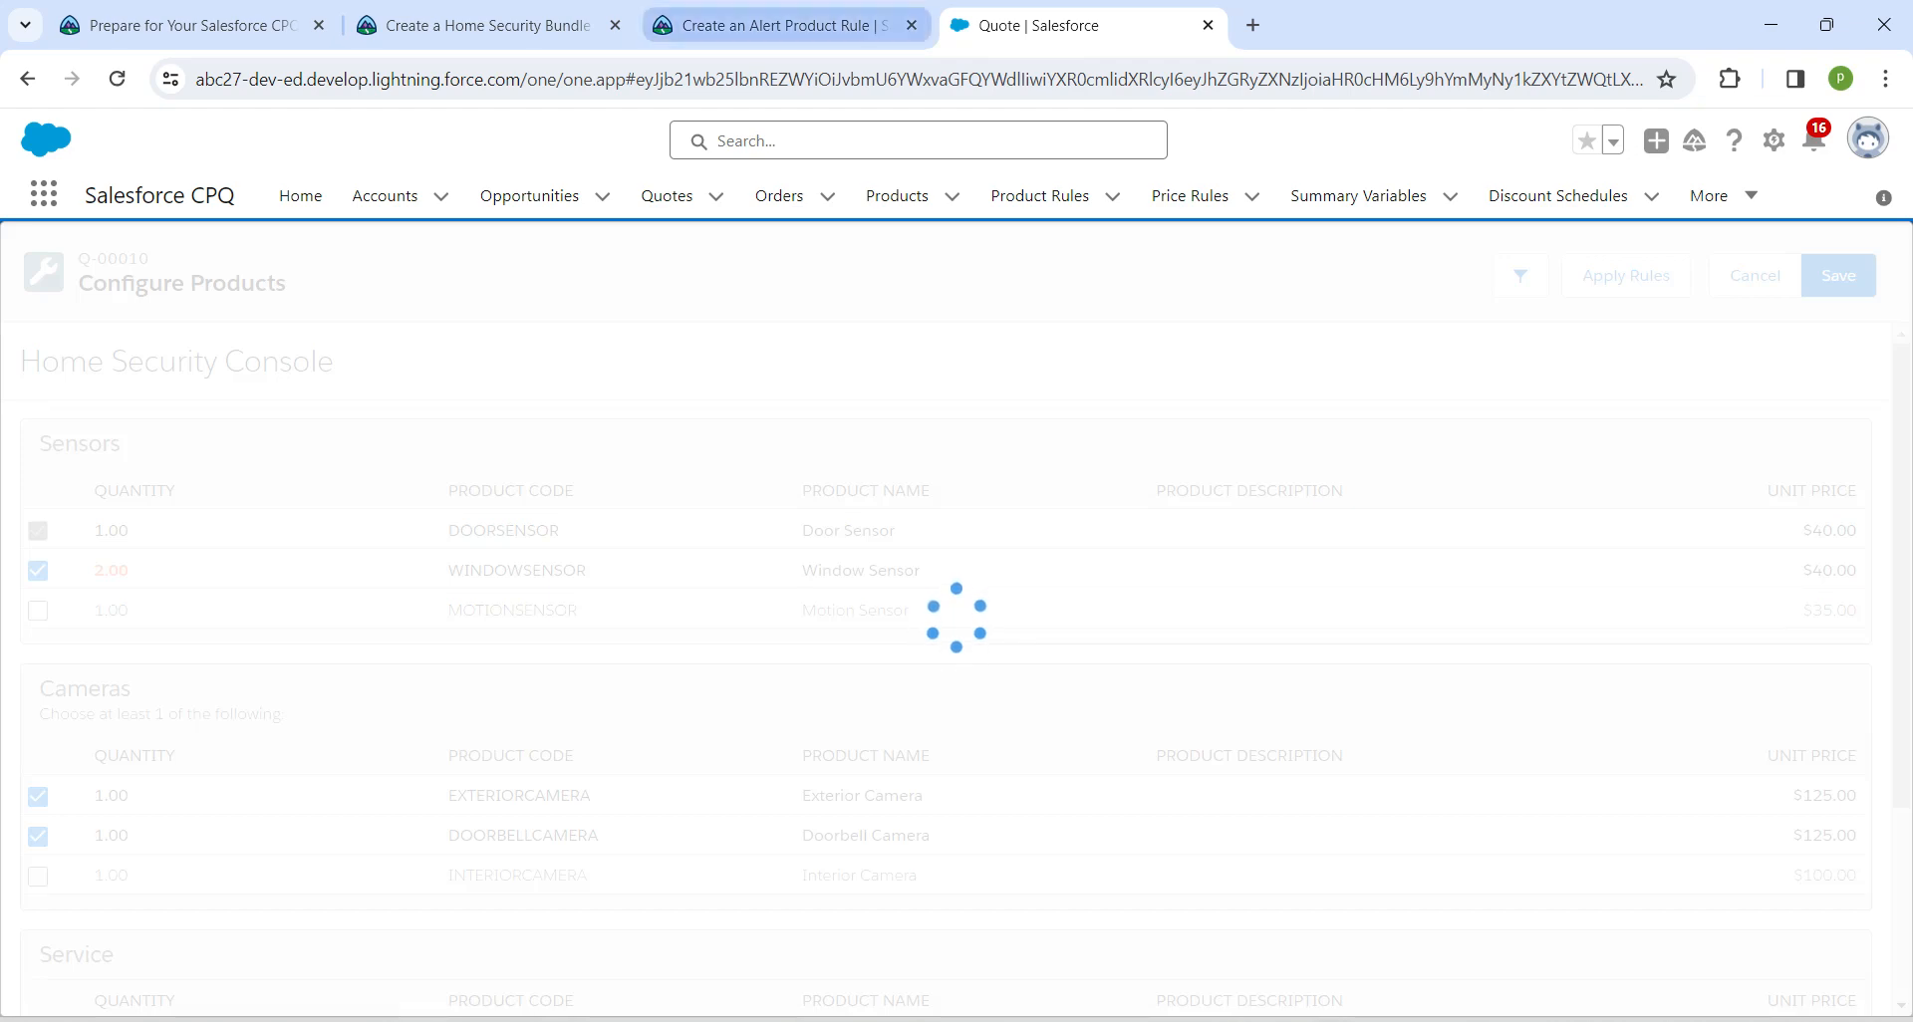
click(787, 25)
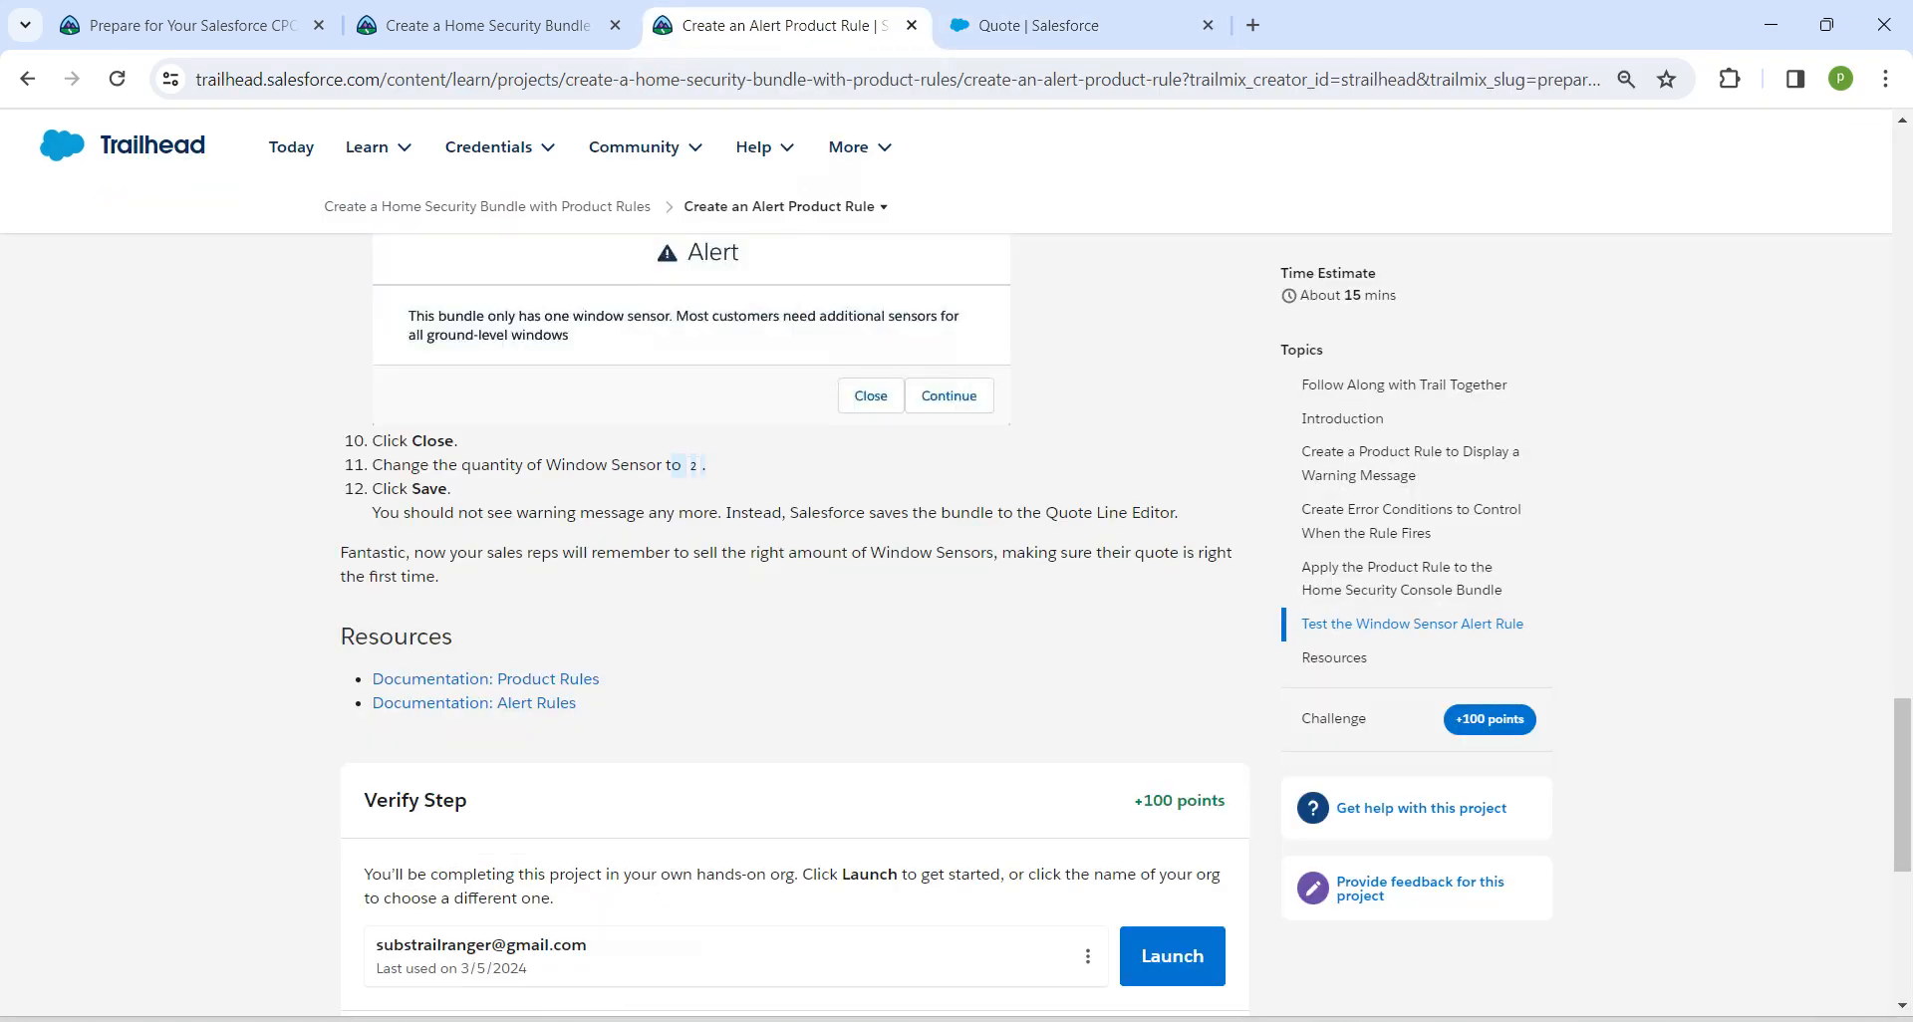
click(1037, 25)
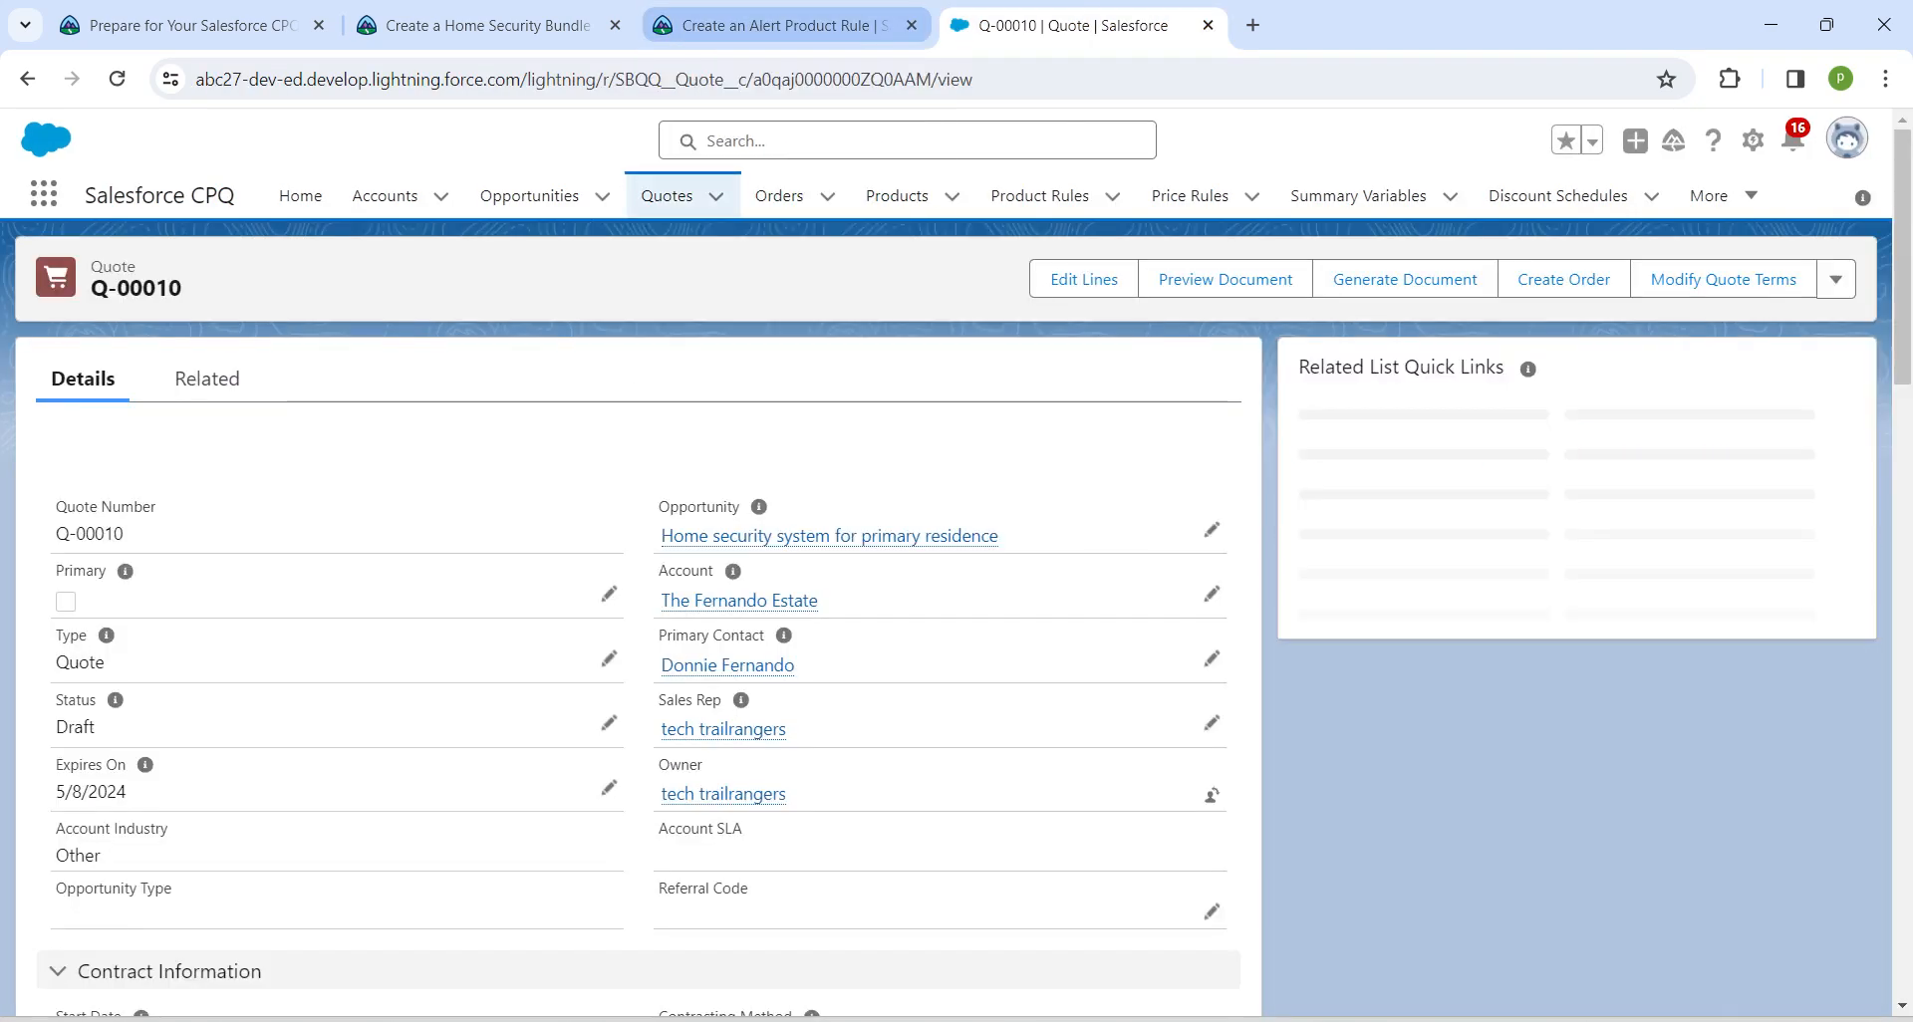
Step: Switch to Trailhead, verify the Create an Alert Product Rule step for 100 points and refresh the project overview page
click(778, 25)
scroll(794, 625, down, 5)
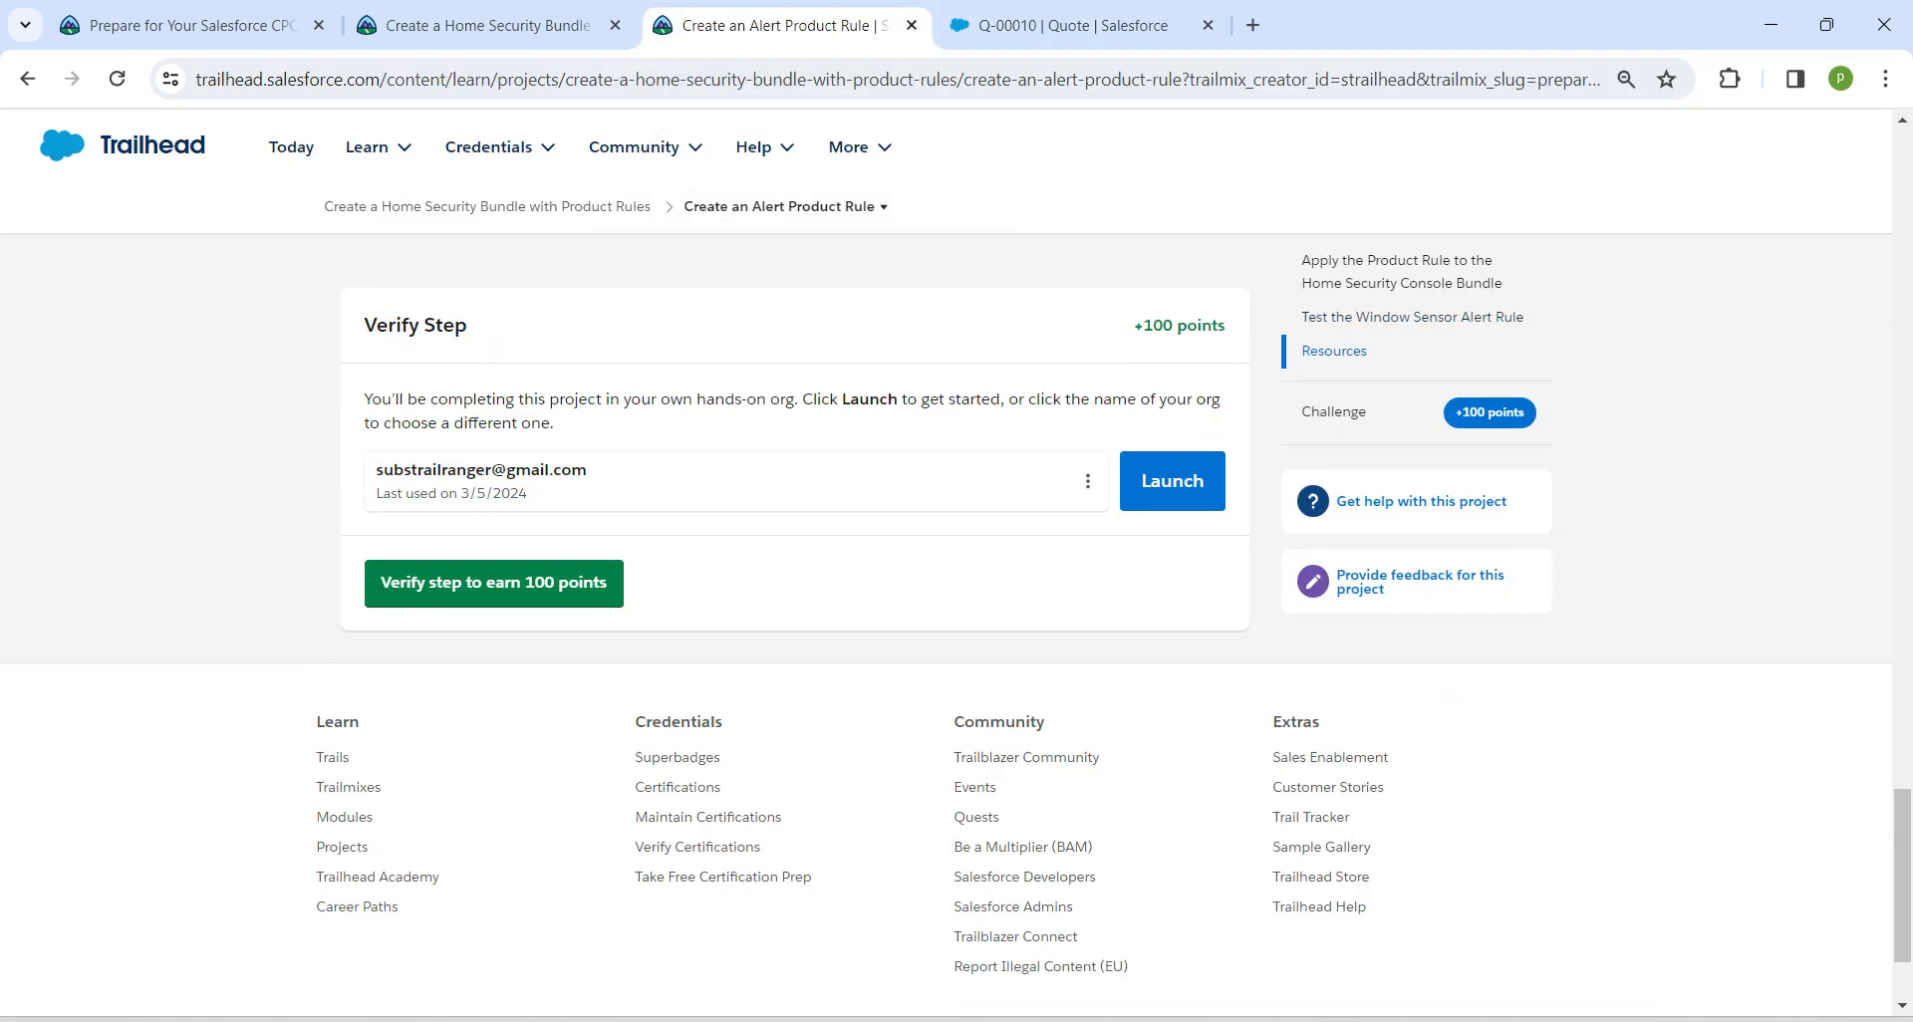
click(508, 583)
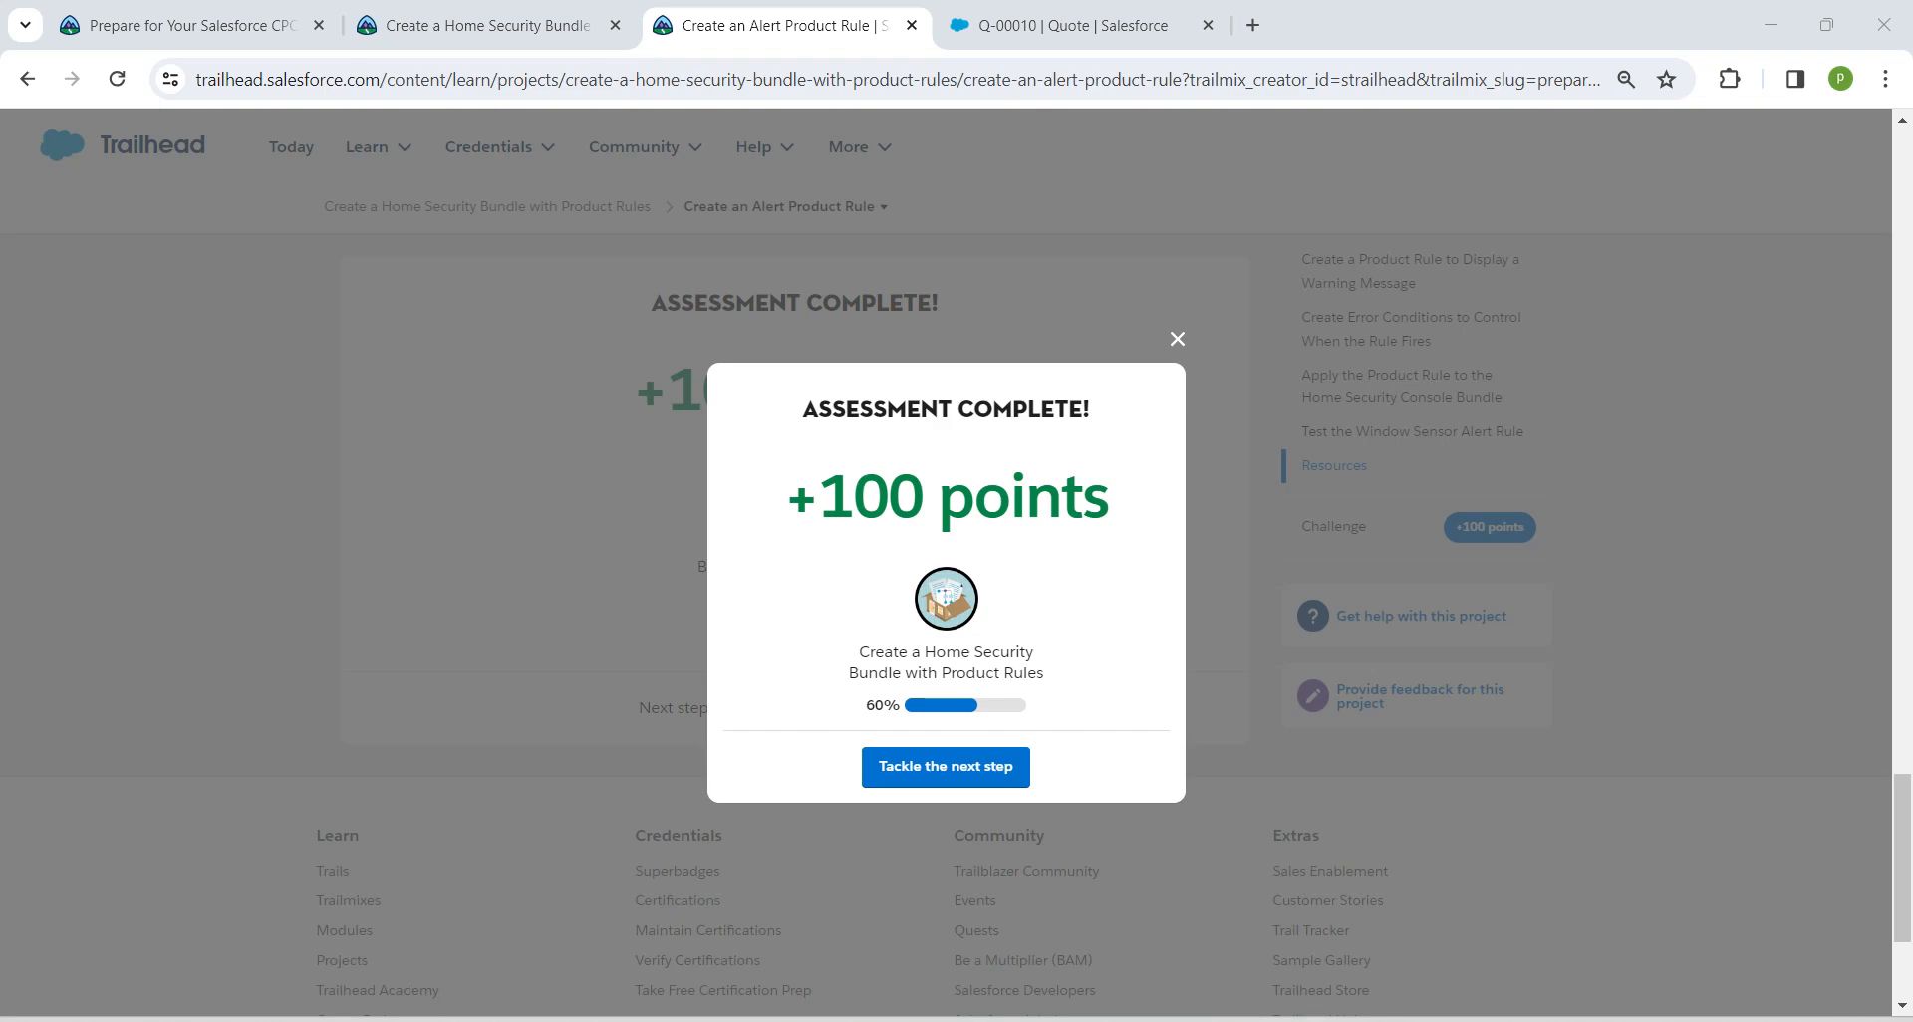
click(1177, 339)
click(487, 25)
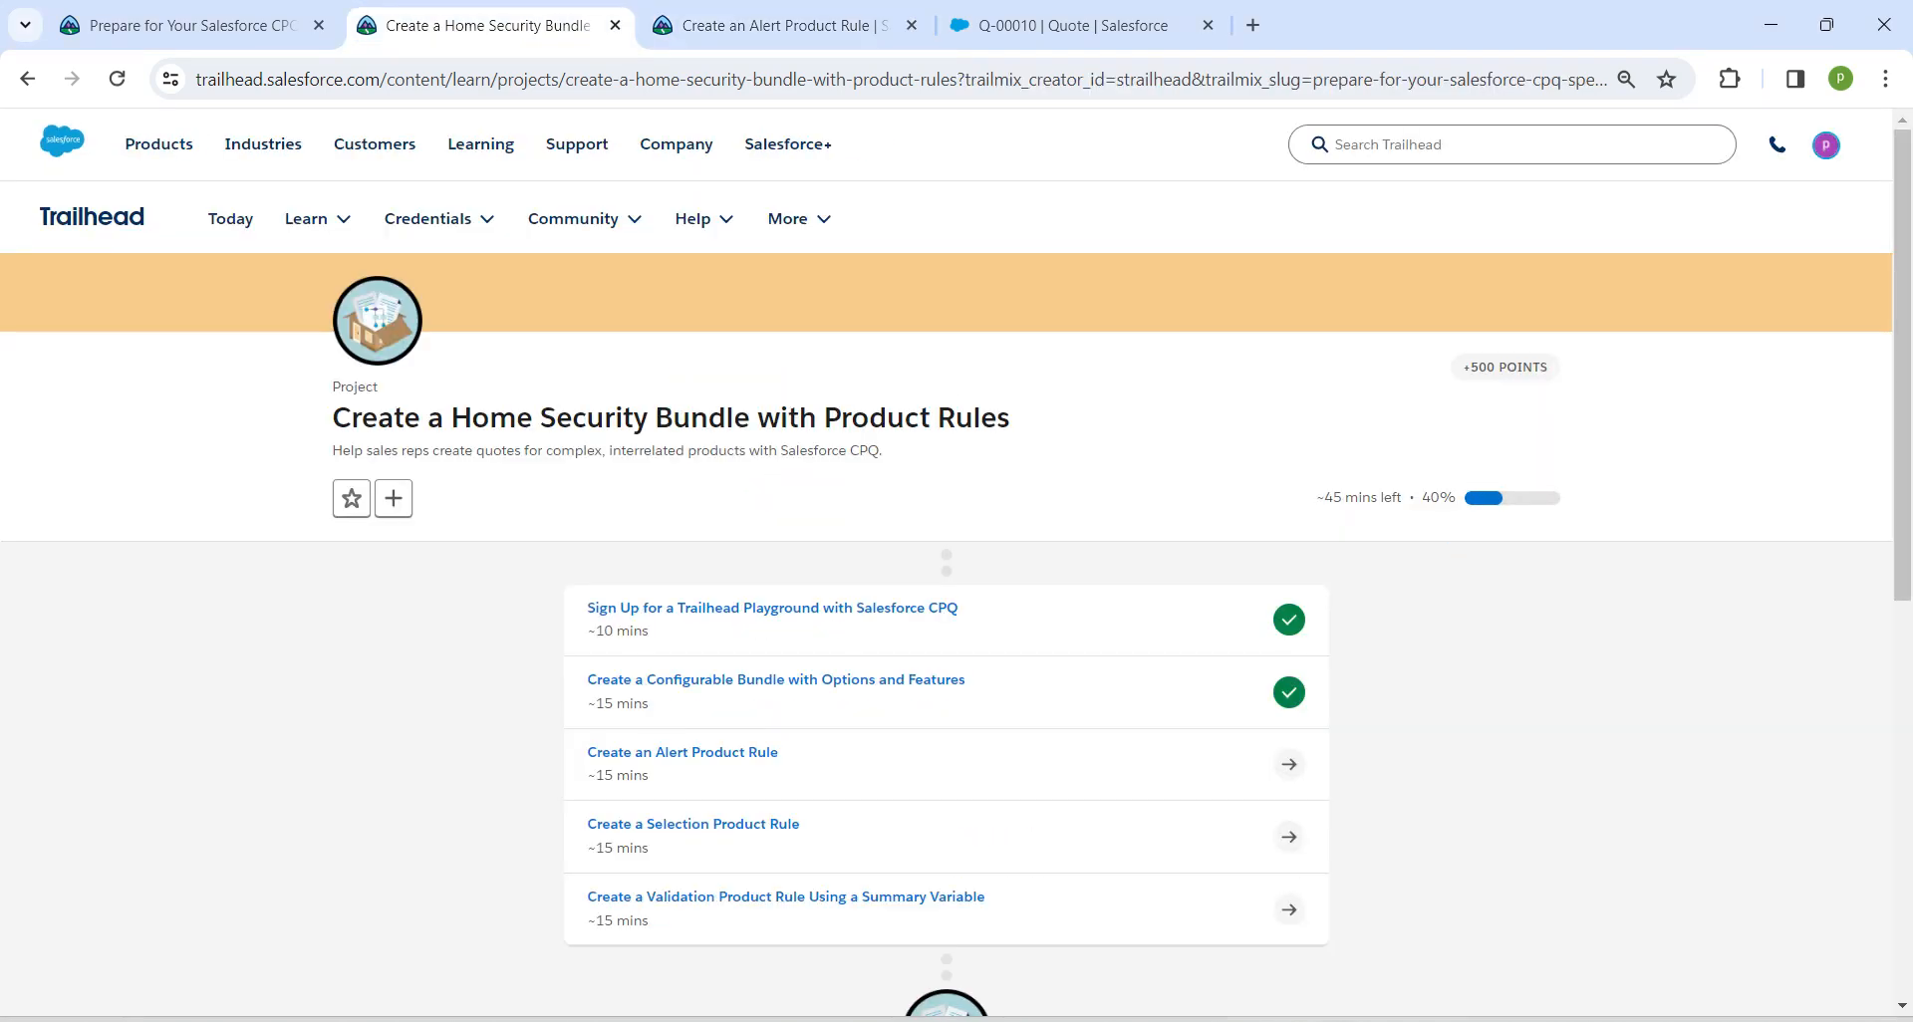
click(117, 78)
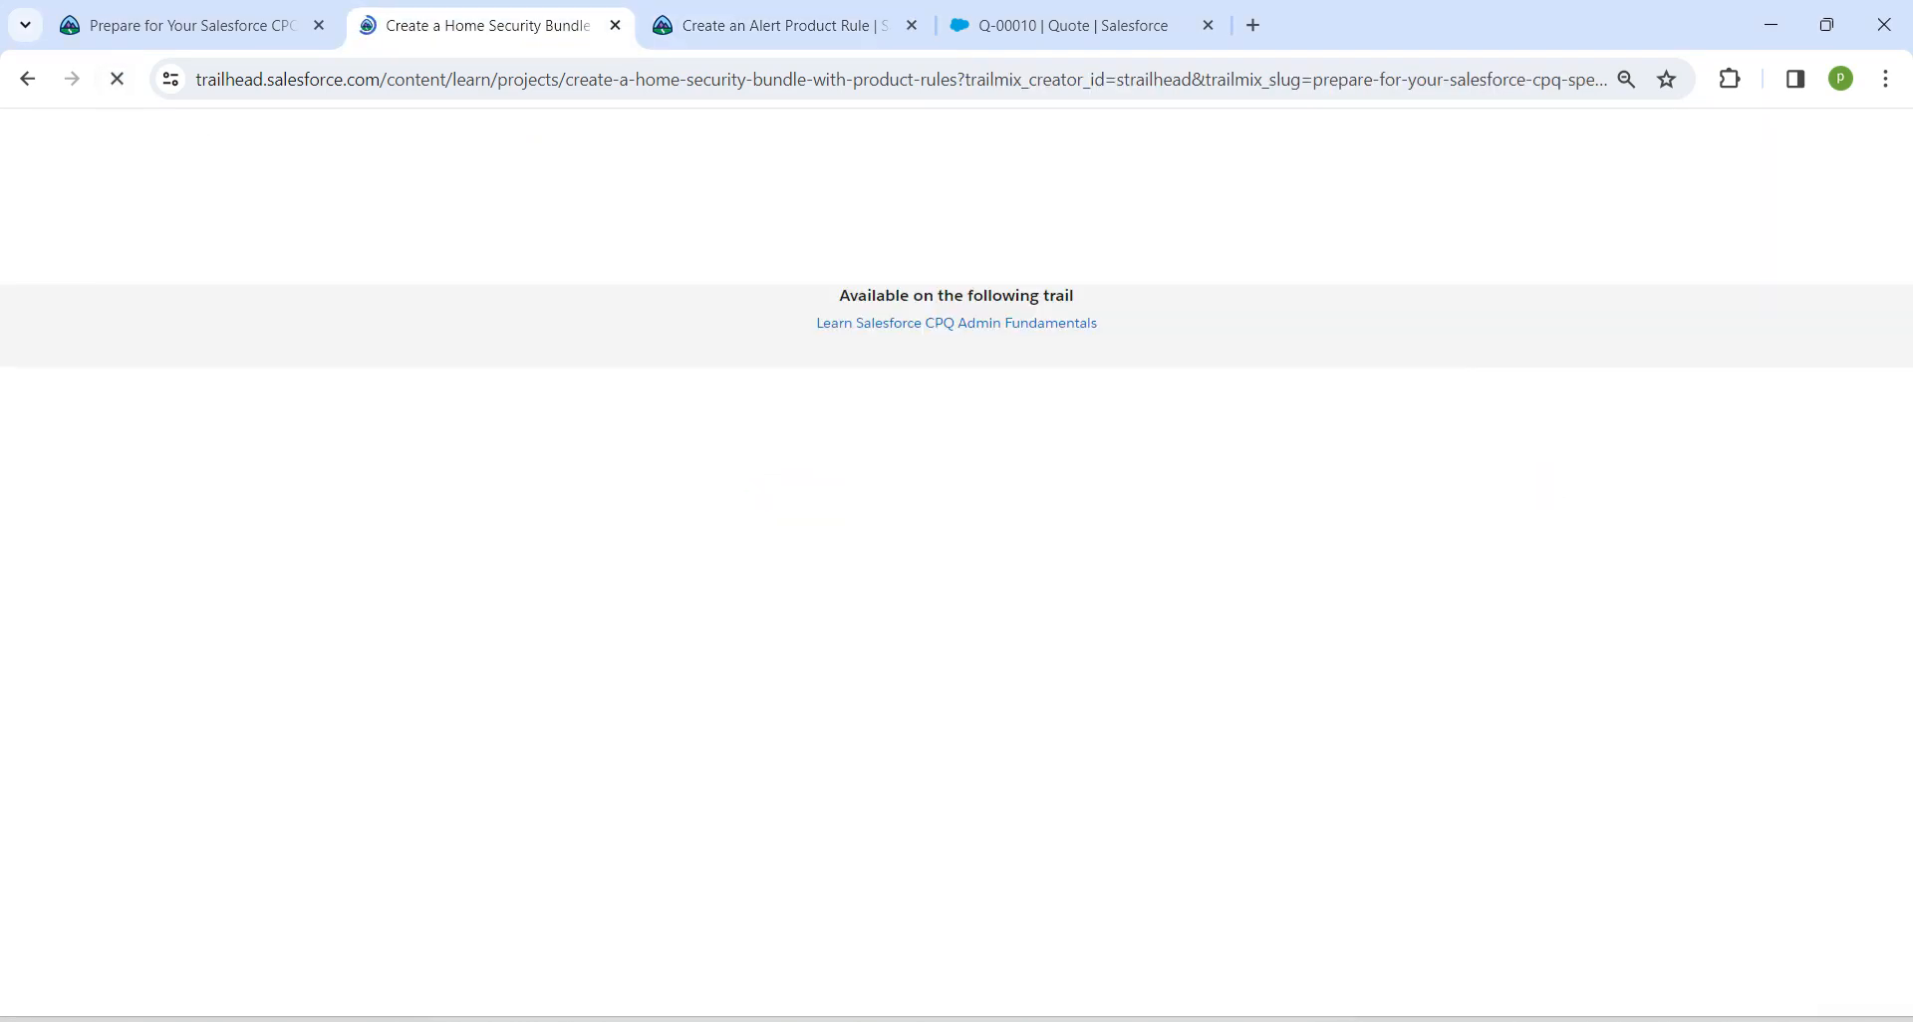